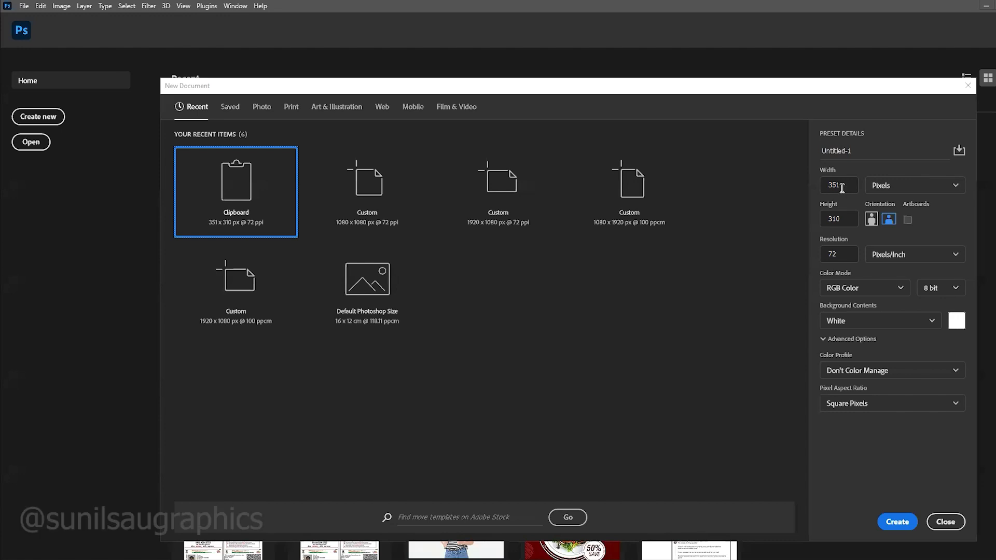
Set the new document's width and height to 1080 by 1080 pixels.
double_click(842, 186)
text(1080)
key(Tab)
text(1080)
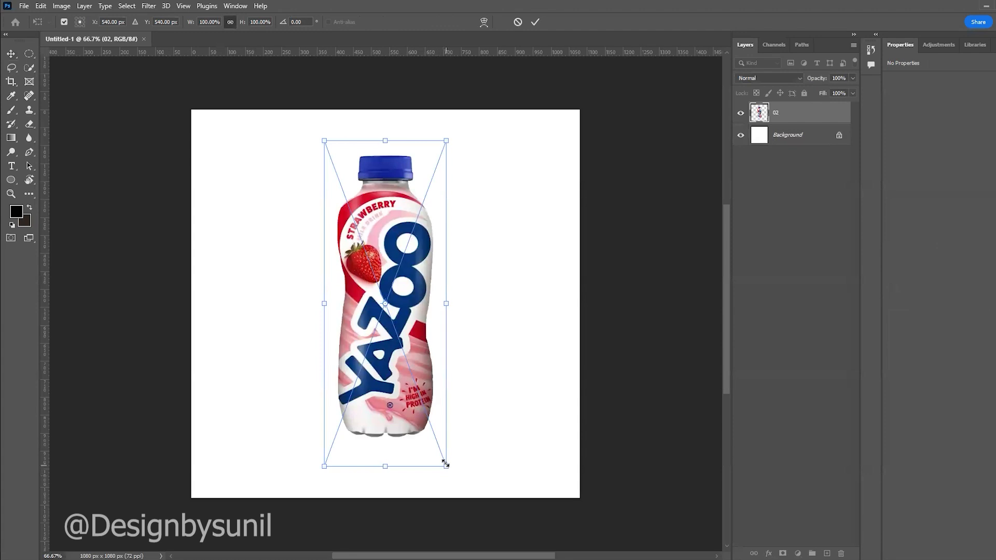
Scale the placed bottle image down to about 76% around the canvas centre and commit the placement.
drag(426, 428, 427, 428)
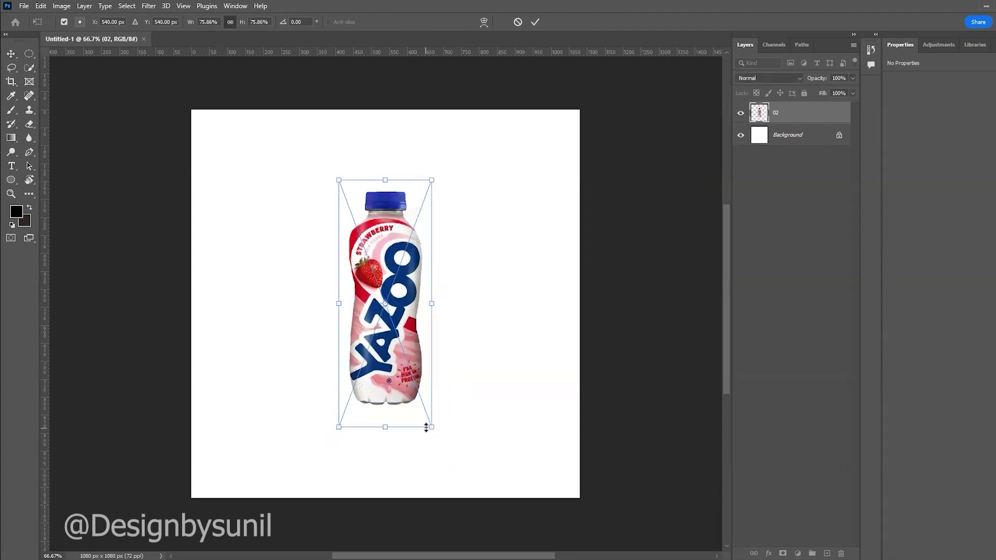
key(Return)
click(635, 350)
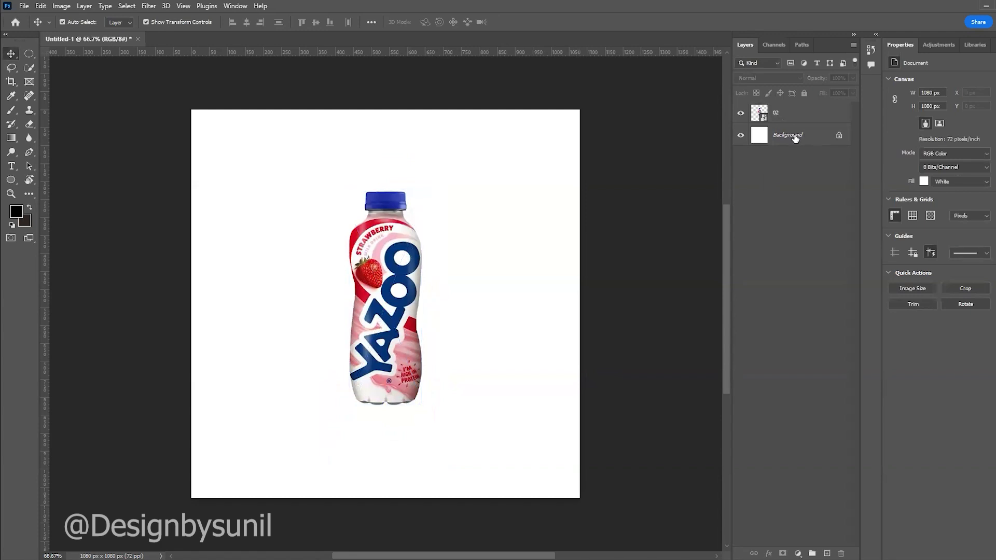
Unlock the Background layer and add a Solid Color fill above it in pinkish red ea2a4c, starting from the bottle's red.
click(839, 135)
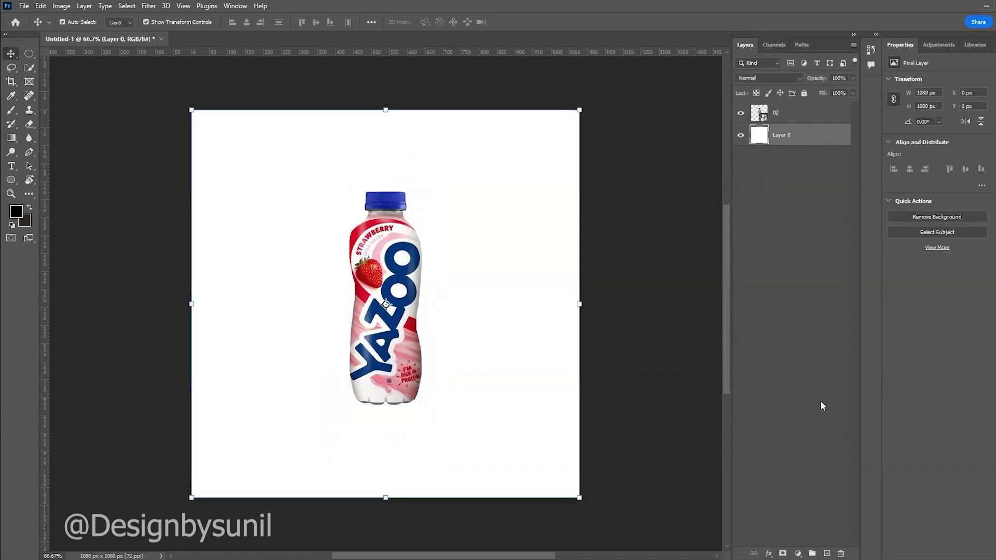
click(799, 552)
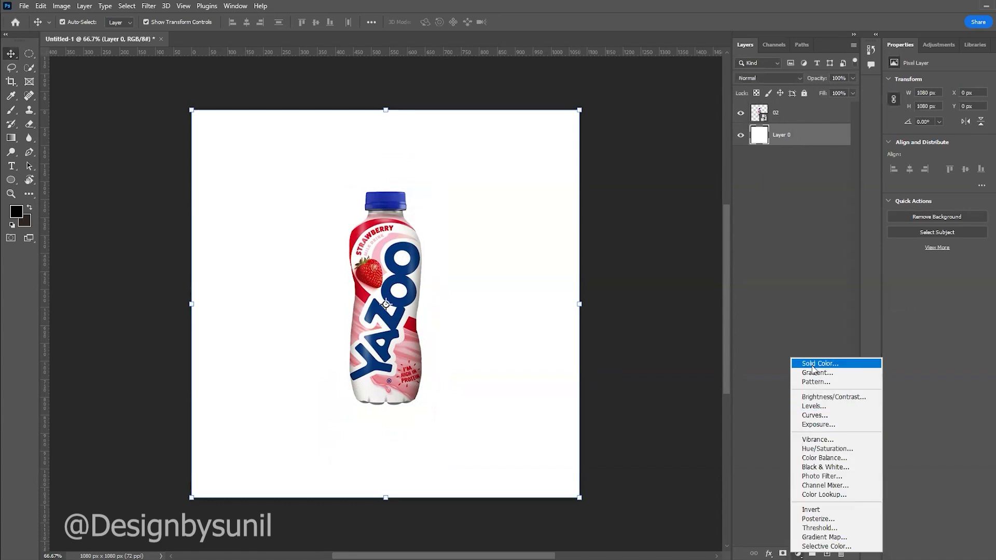
click(813, 364)
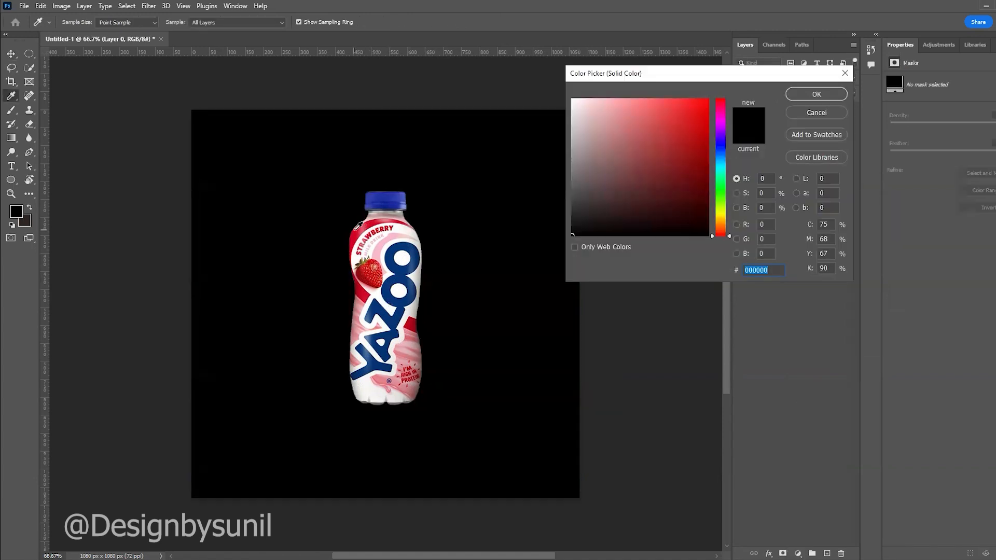
click(420, 257)
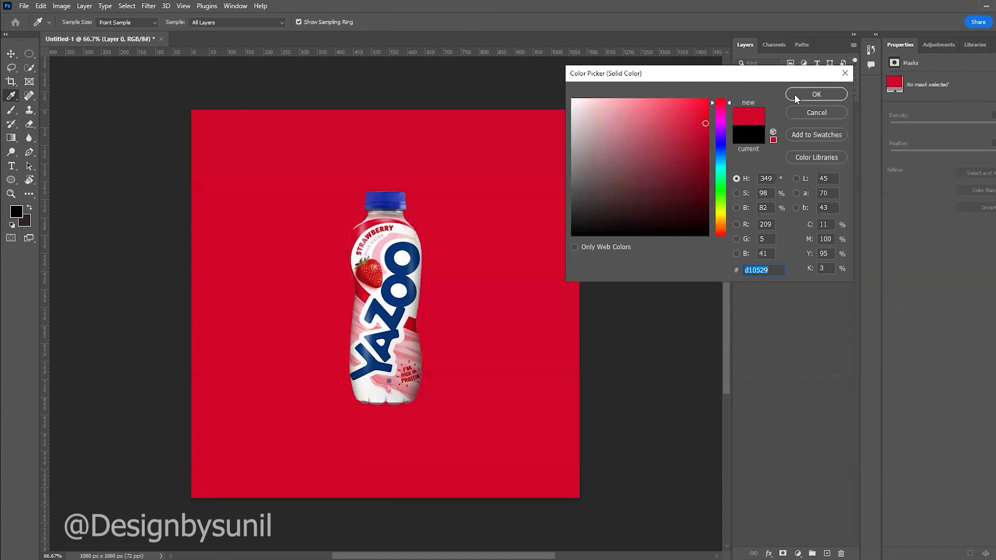
drag(704, 122, 685, 110)
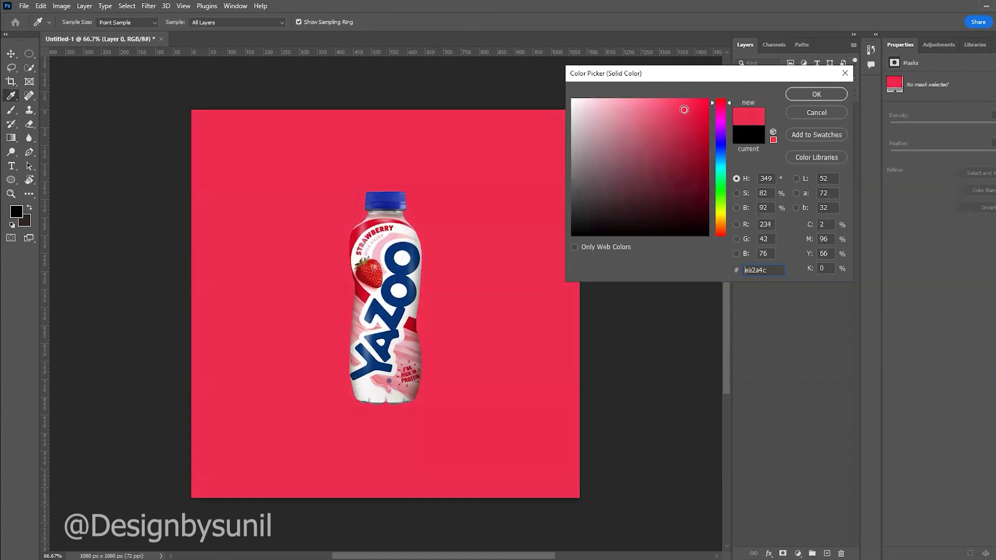
click(814, 96)
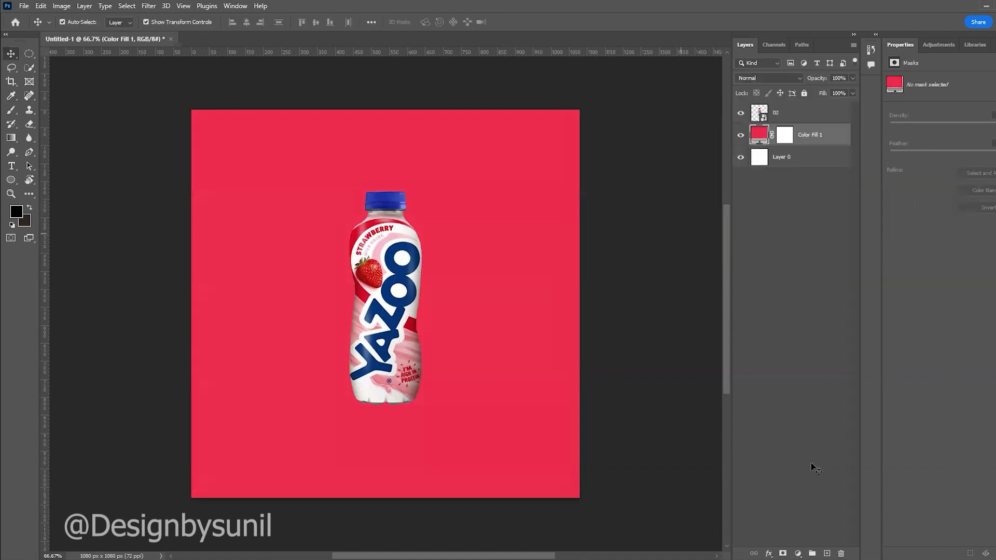
Add a new layer above the colour fill and set the foreground colour to light pink sampled from the bottle label.
click(827, 553)
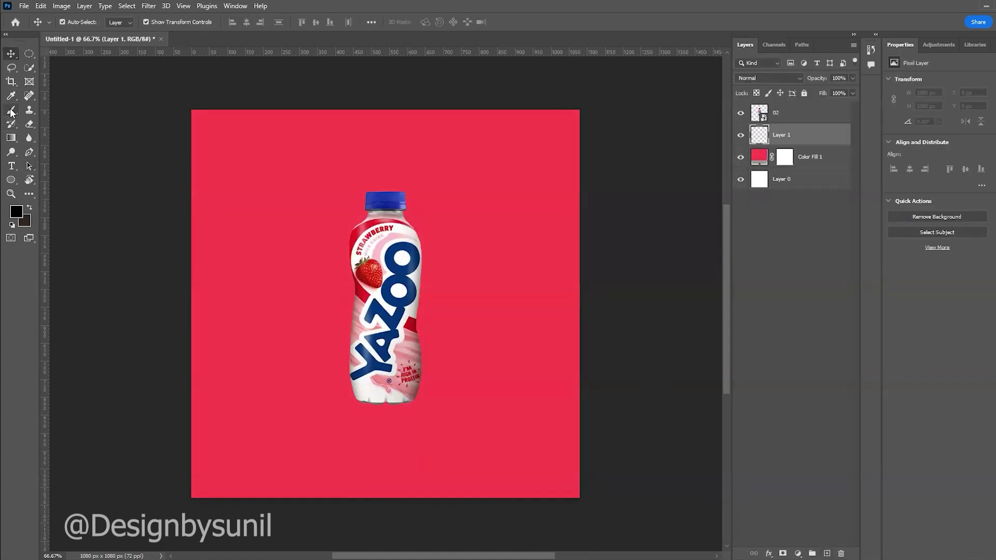
key(i)
click(16, 211)
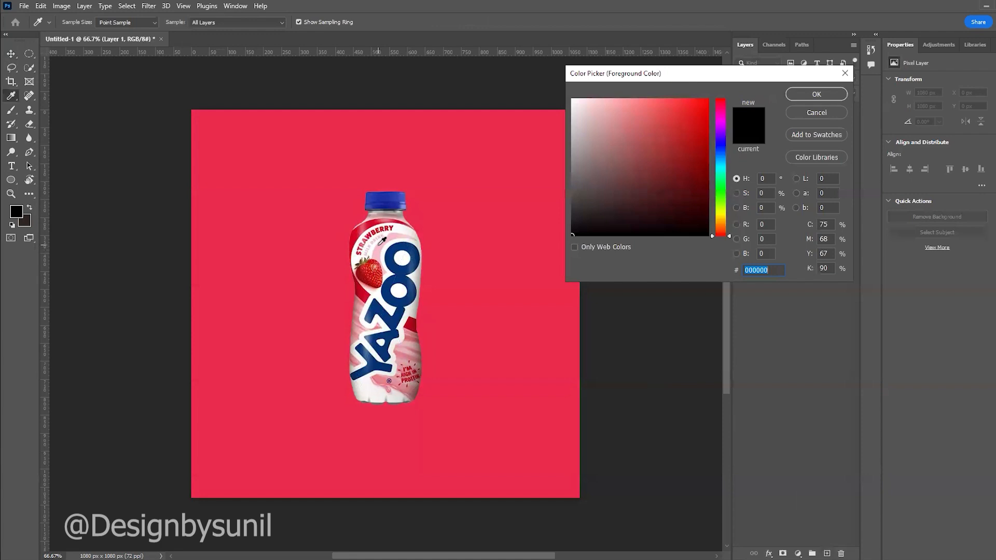
click(378, 245)
click(798, 94)
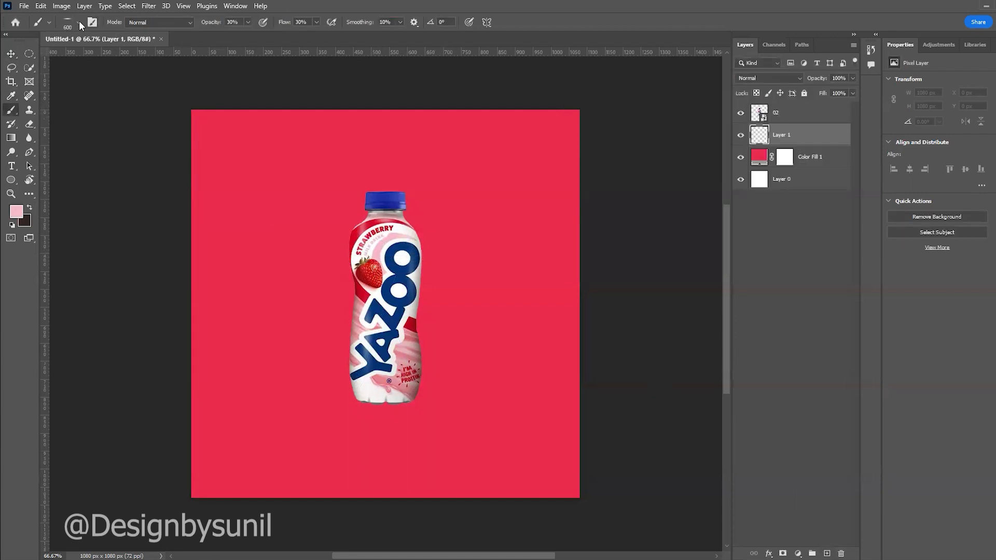
Enlarge the soft round brush and paint a light pink glow on Layer 1 behind the bottle.
click(78, 23)
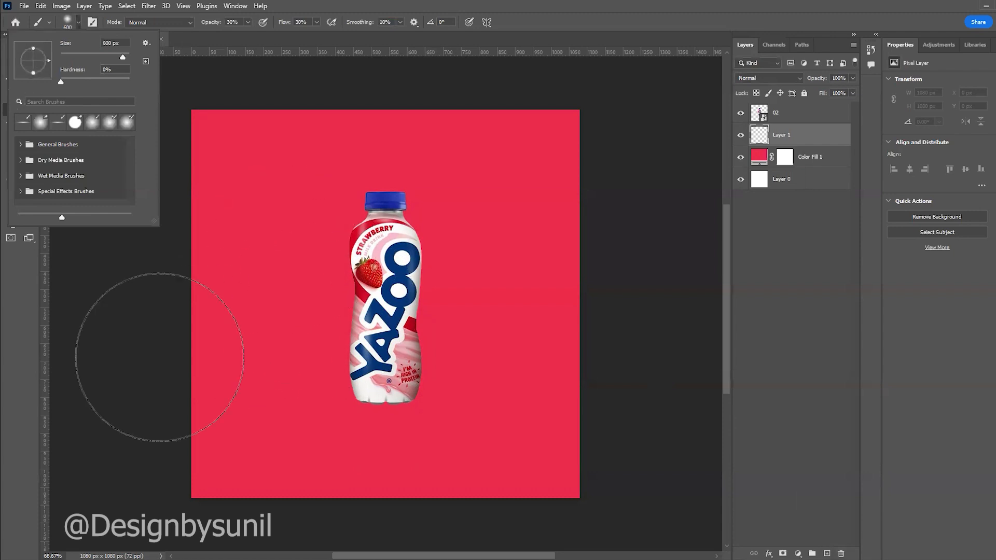
click(84, 326)
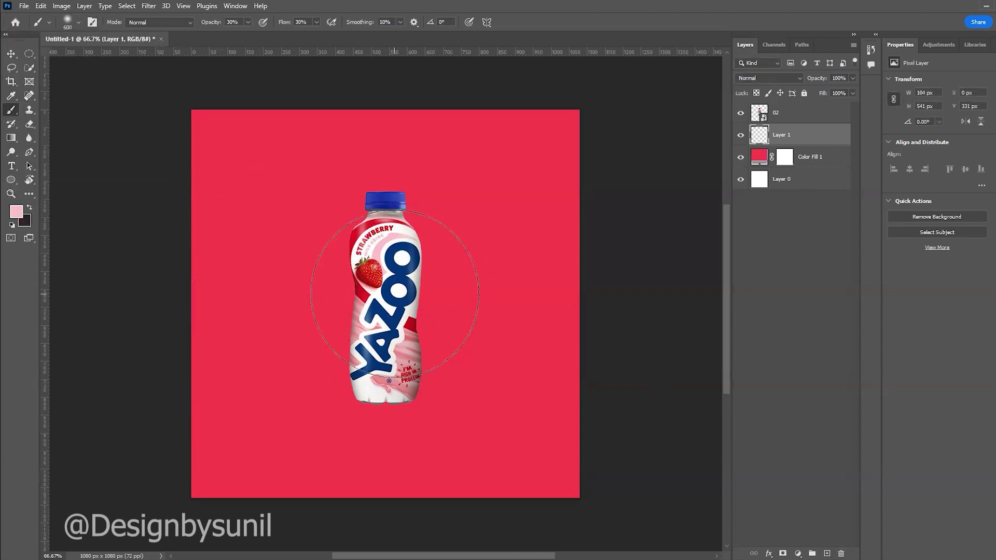
key(bracketright)
key(bracketright)
key(bracketright)
key(bracketright)
click(387, 309)
mouse_move(386, 310)
mouse_down()
mouse_move(379, 245)
mouse_move(378, 358)
mouse_move(378, 348)
mouse_up()
click(379, 275)
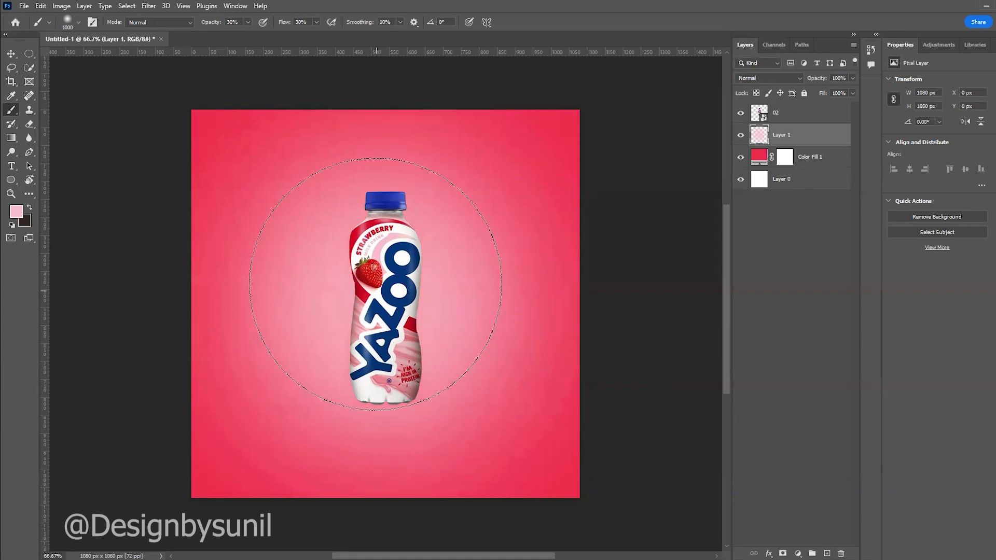
click(11, 54)
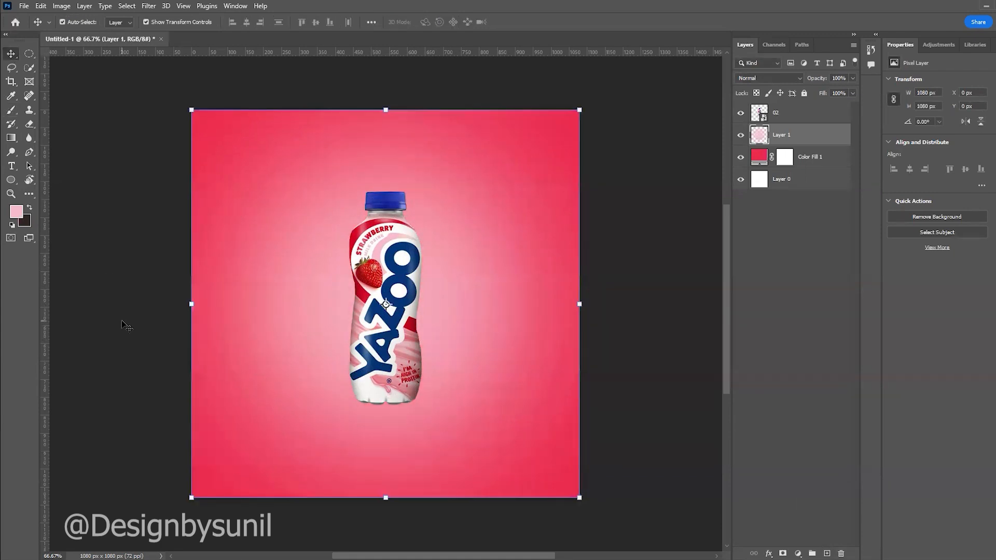
click(124, 325)
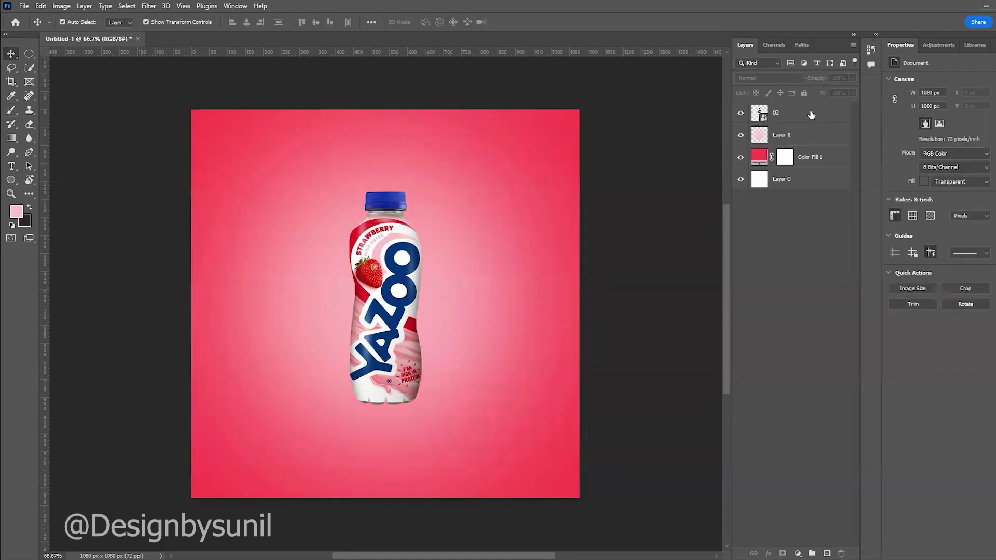
Group Layer 1, Color Fill 1 and Layer 0 and name the group BG.
click(794, 136)
shift+click(794, 180)
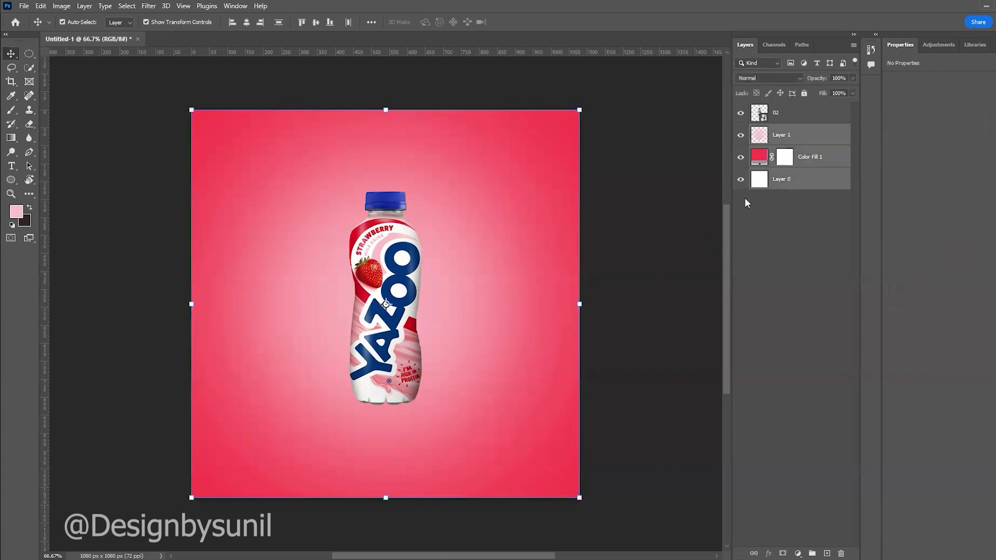
key(ctrl+g)
double_click(782, 130)
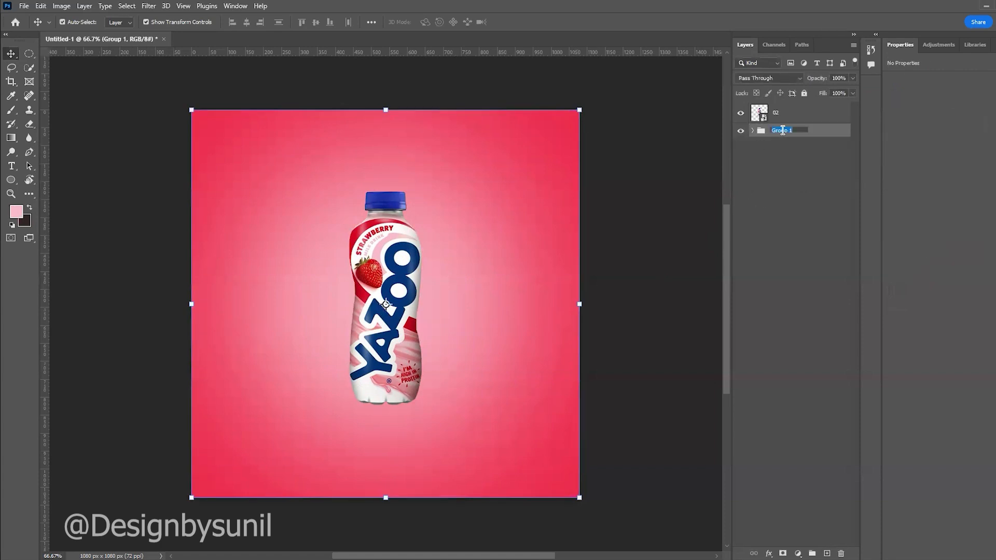
text(BG)
key(Return)
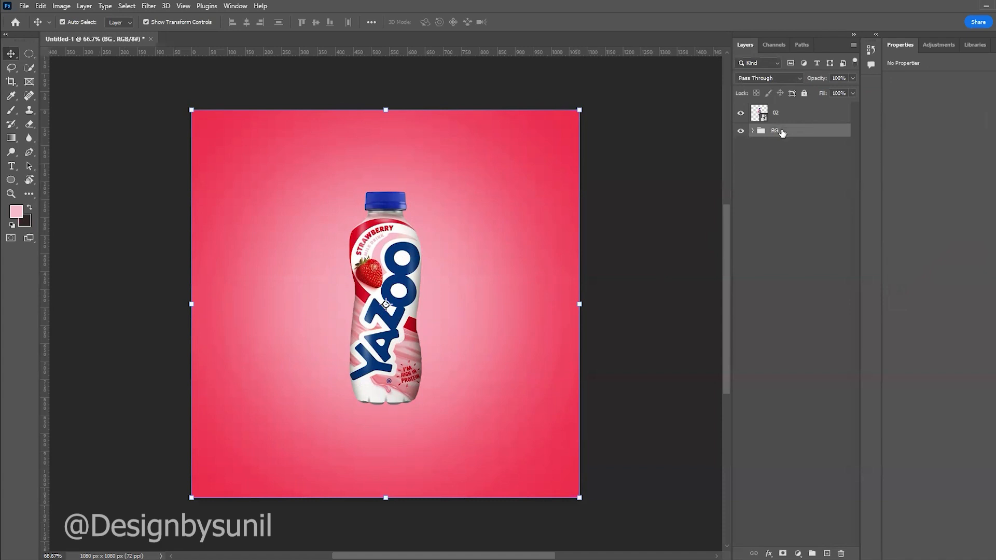
click(669, 349)
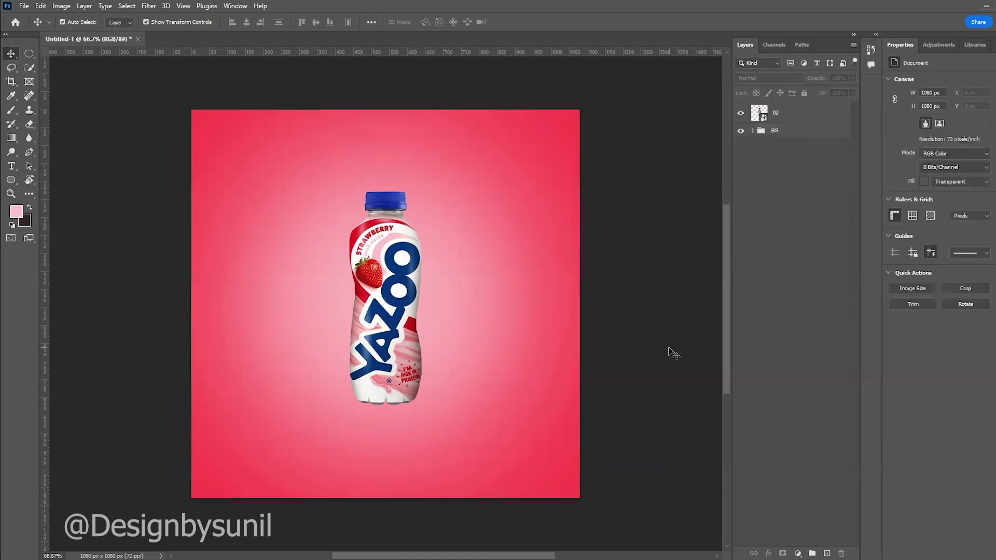
Duplicate the bottle layer, flip the copy vertically and place it directly beneath the original, base to base.
click(788, 115)
alt+drag(788, 118, 789, 103)
key(ctrl+t)
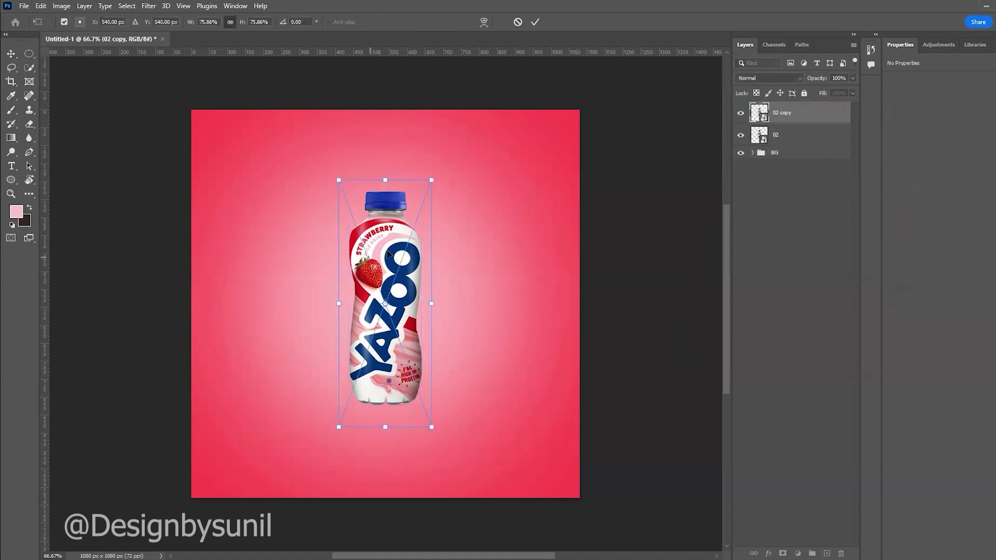
right_click(392, 244)
click(416, 451)
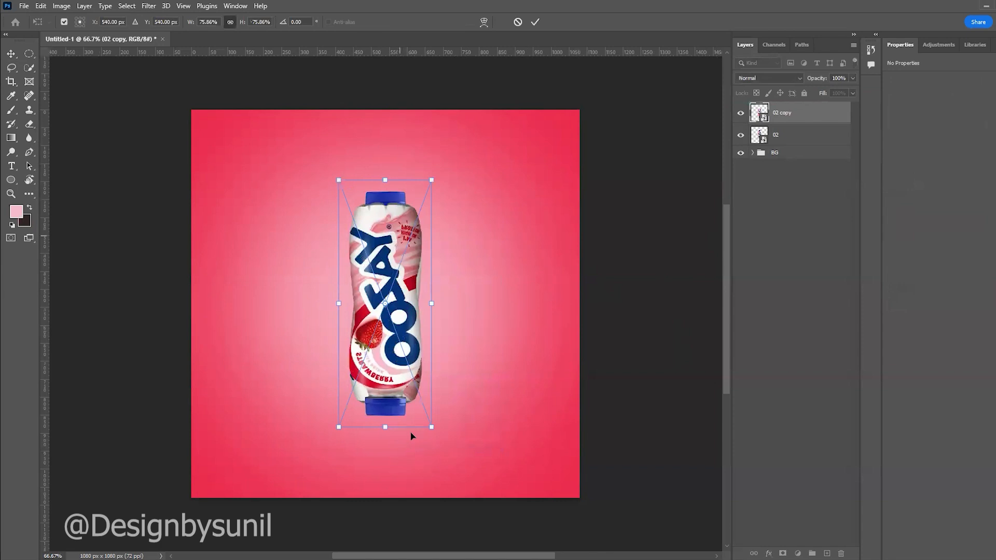
drag(411, 250, 412, 437)
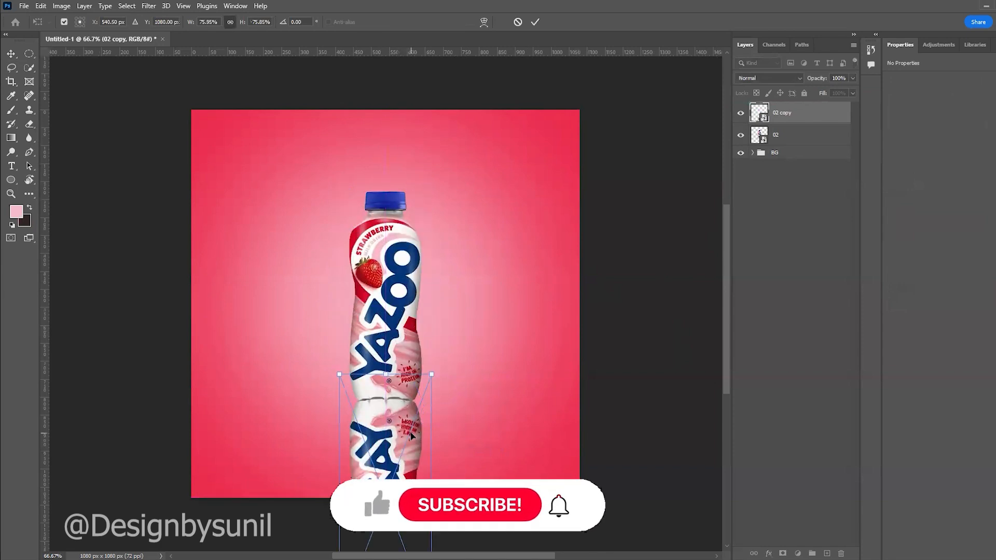
key(Return)
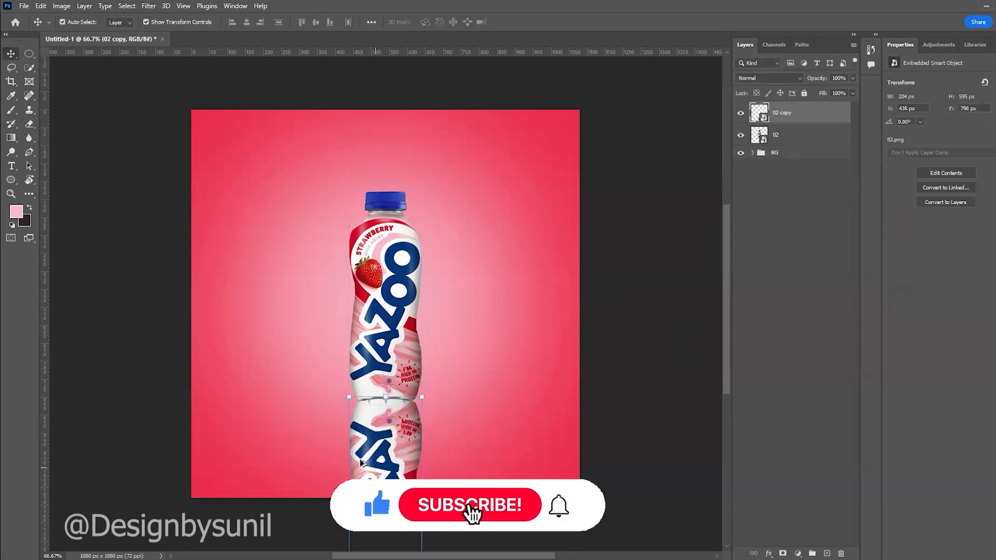
Warp the upper edge of the flipped bottle copy into a downward curve that follows the original bottle's base.
scroll(375, 421, up, 3)
scroll(376, 421, up, 4)
key(ctrl+t)
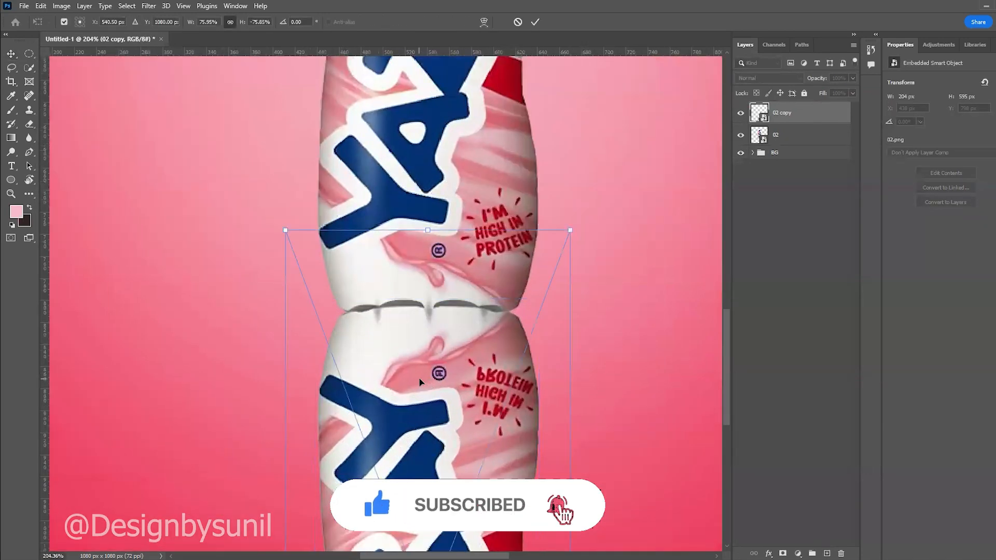
right_click(423, 352)
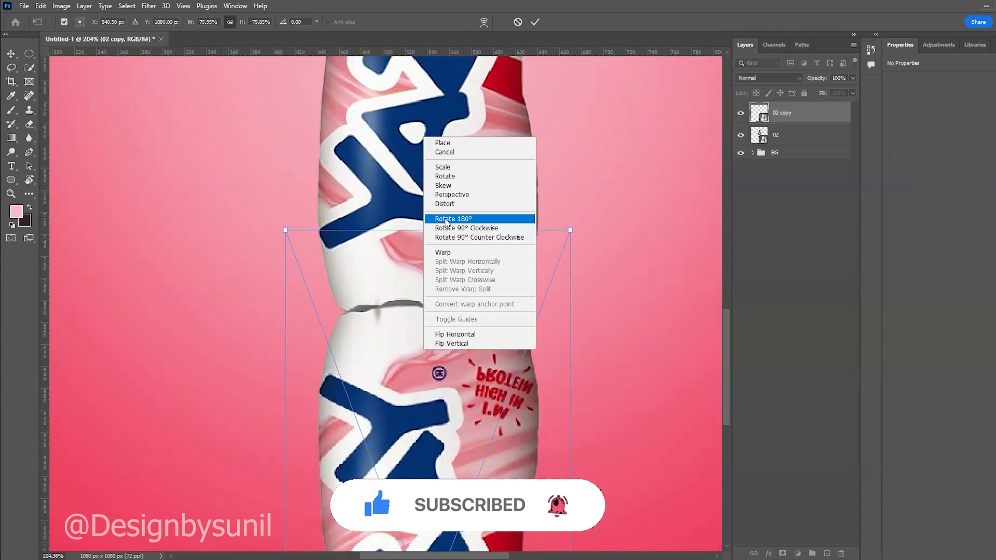
click(447, 258)
drag(382, 232, 379, 252)
drag(477, 231, 473, 276)
drag(378, 257, 378, 260)
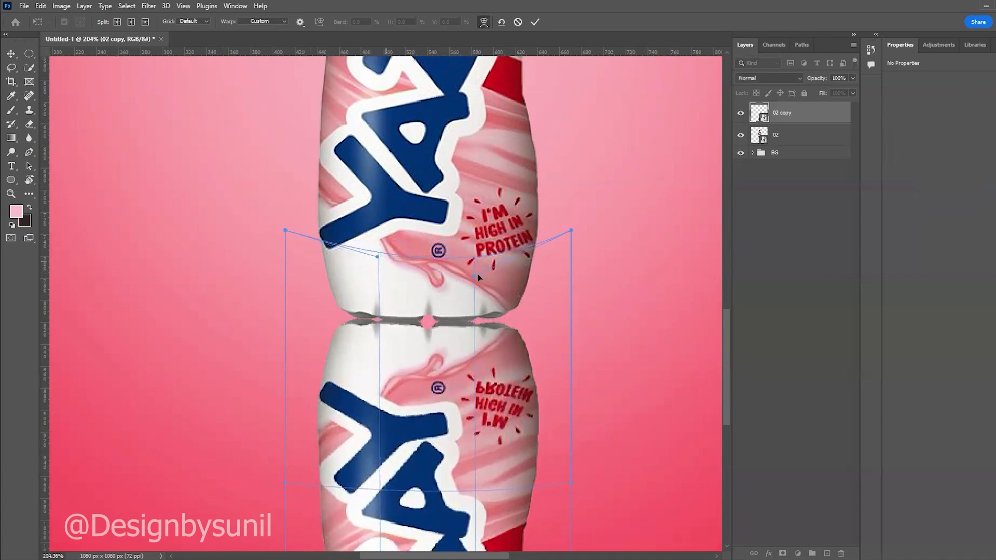
drag(473, 275, 473, 271)
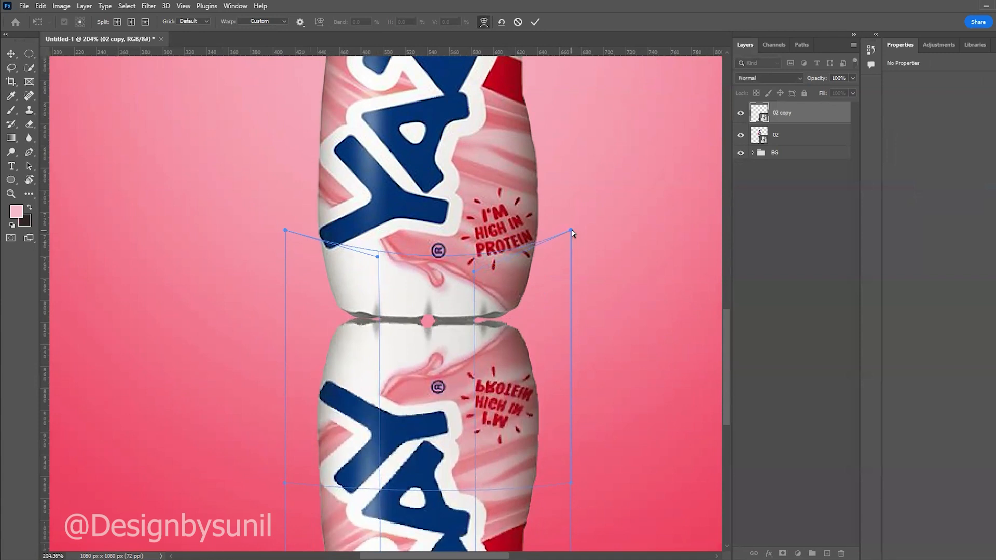
drag(571, 230, 572, 220)
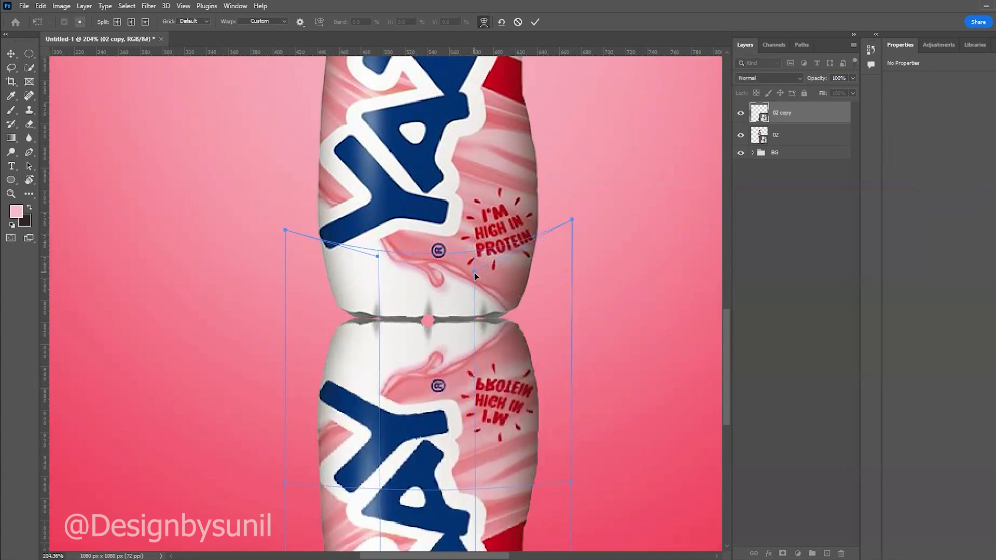
drag(378, 257, 377, 262)
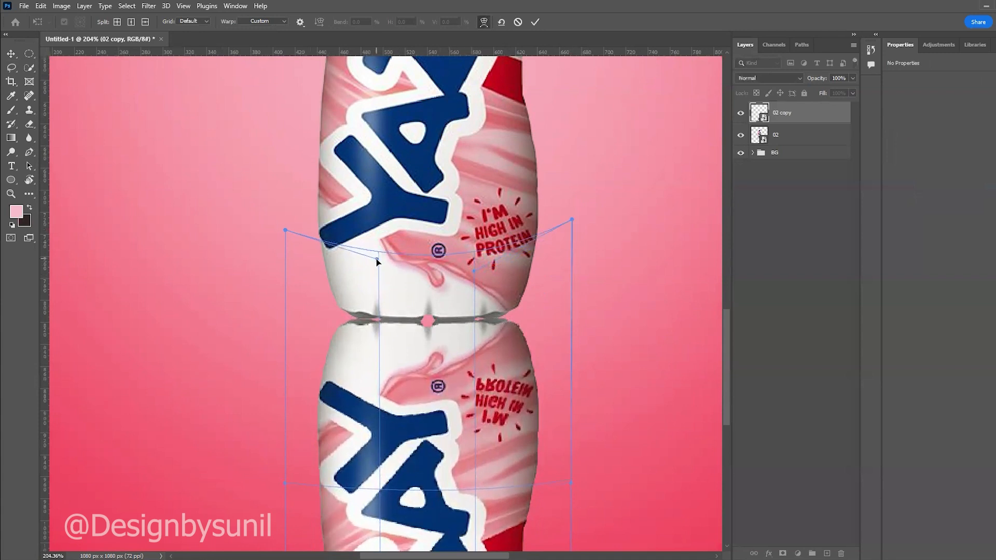
click(11, 54)
click(189, 360)
Add a layer mask to the flipped bottle copy and fade it downward with a white-to-black linear gradient as a reflection.
click(379, 388)
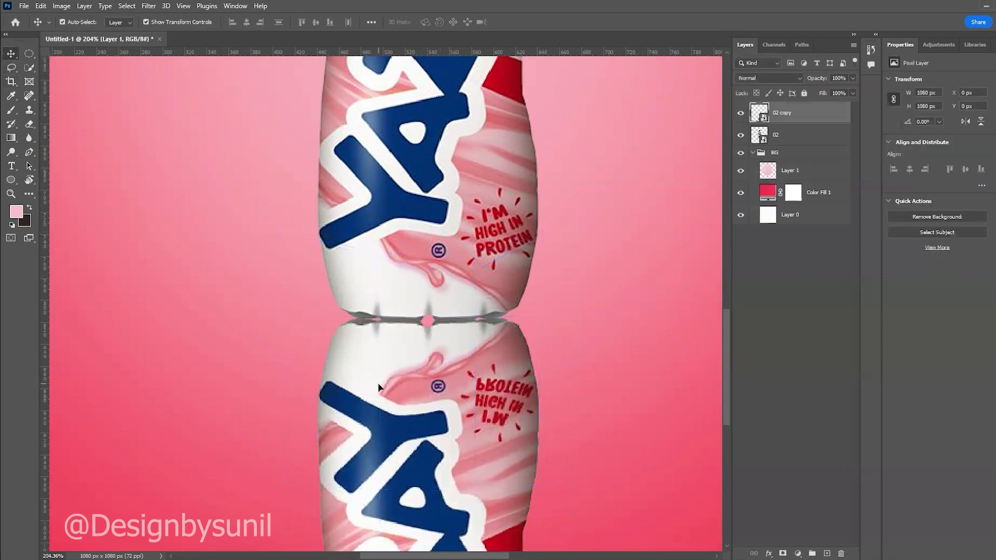
click(782, 553)
scroll(454, 311, down, 5)
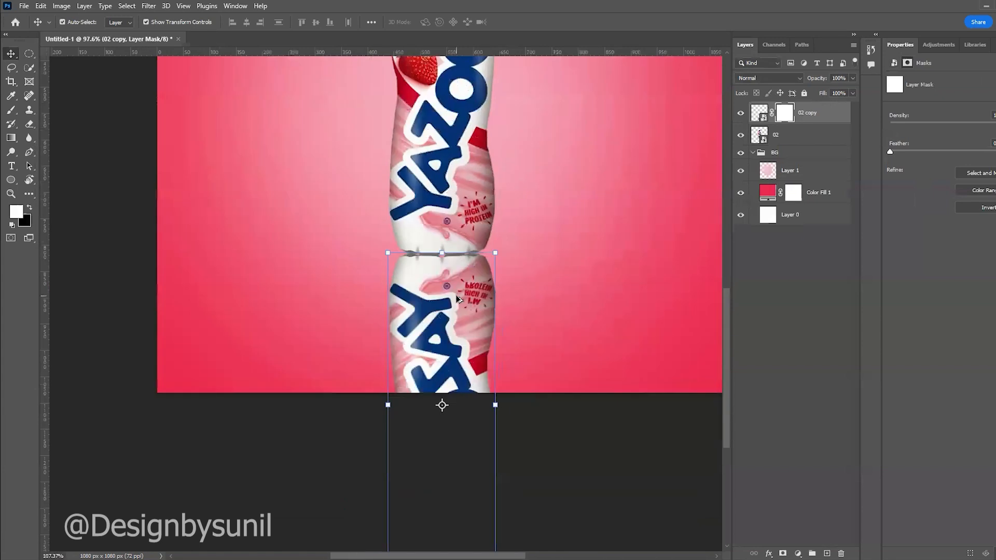
click(12, 138)
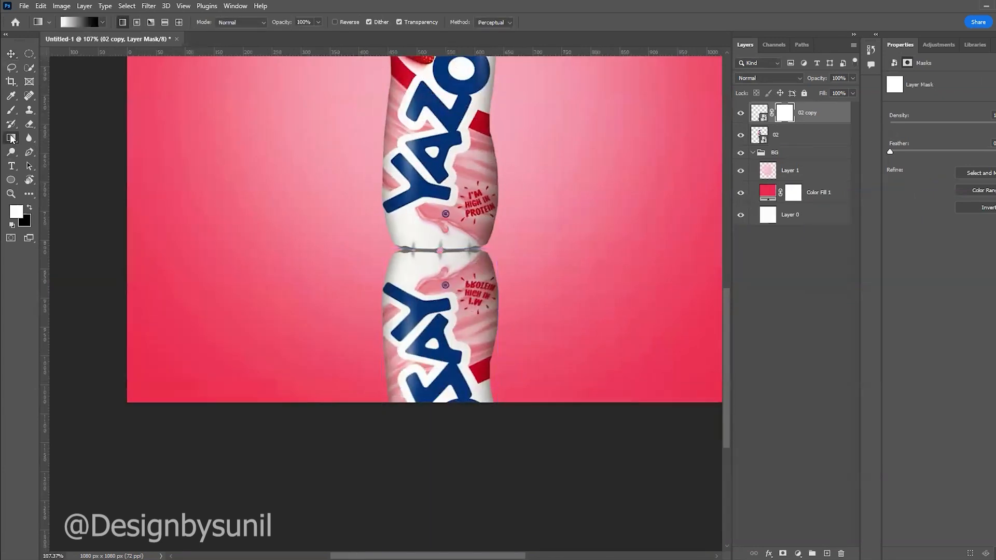
drag(439, 171, 439, 392)
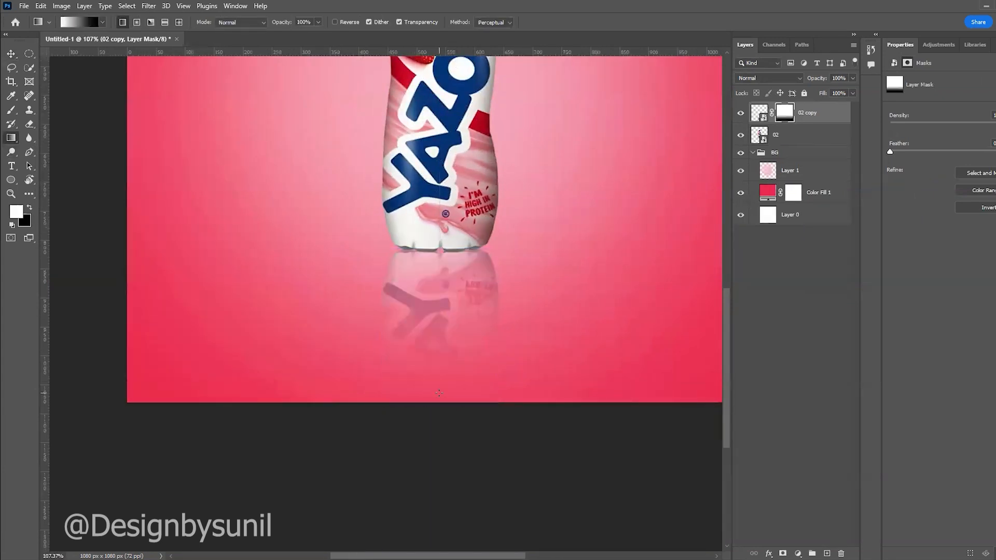
Move the masked reflection layer 02 copy beneath the bottle layer 02 in the layer stack.
click(11, 53)
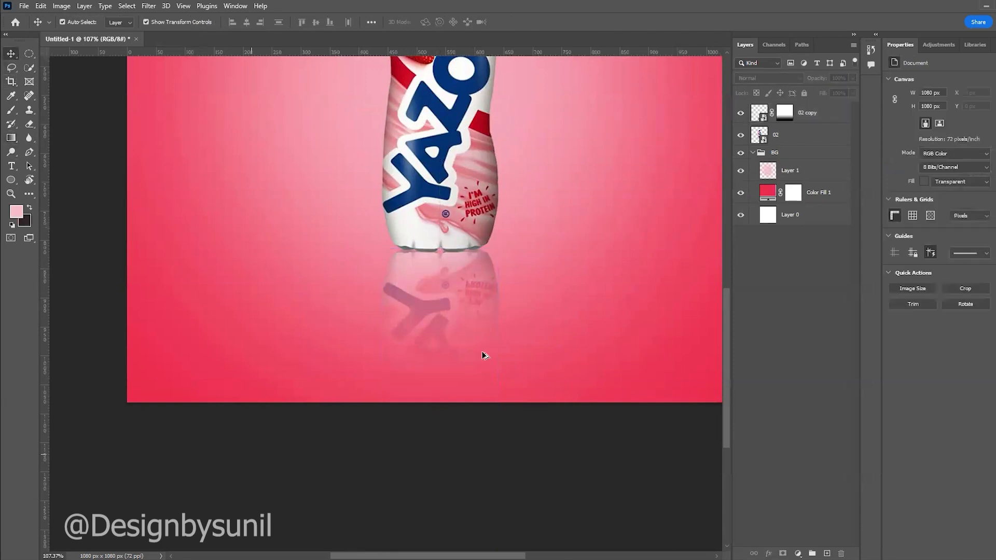
scroll(536, 323, down, 3)
scroll(536, 322, up, 3)
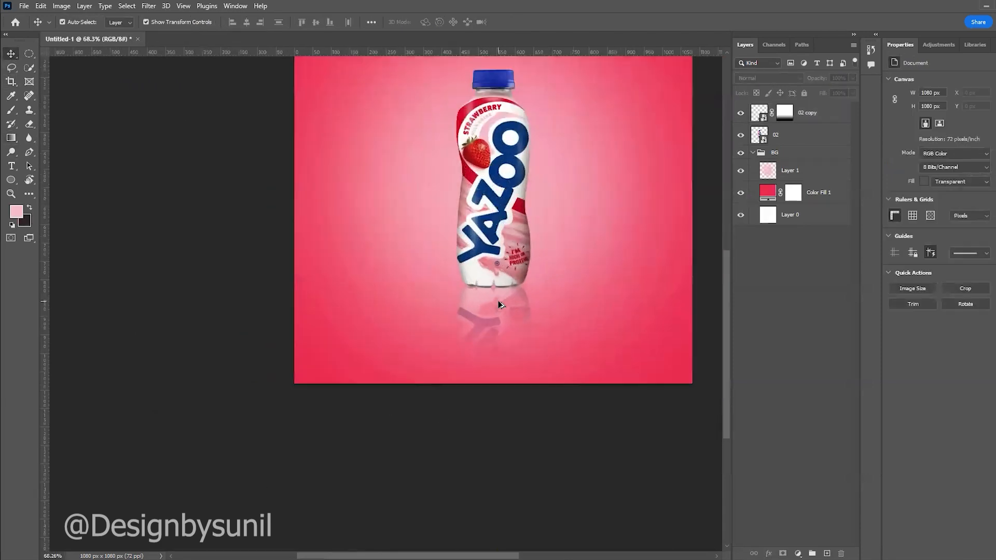
click(815, 112)
drag(822, 113, 818, 142)
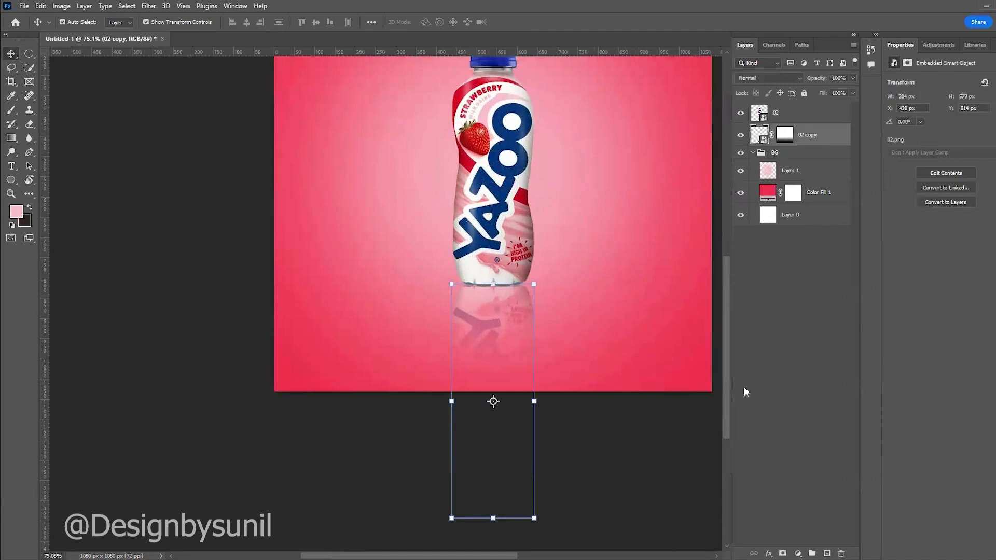
click(743, 387)
Add an empty layer above the reflection layer and flatten the soft brush tip into a thin horizontal ellipse.
click(825, 135)
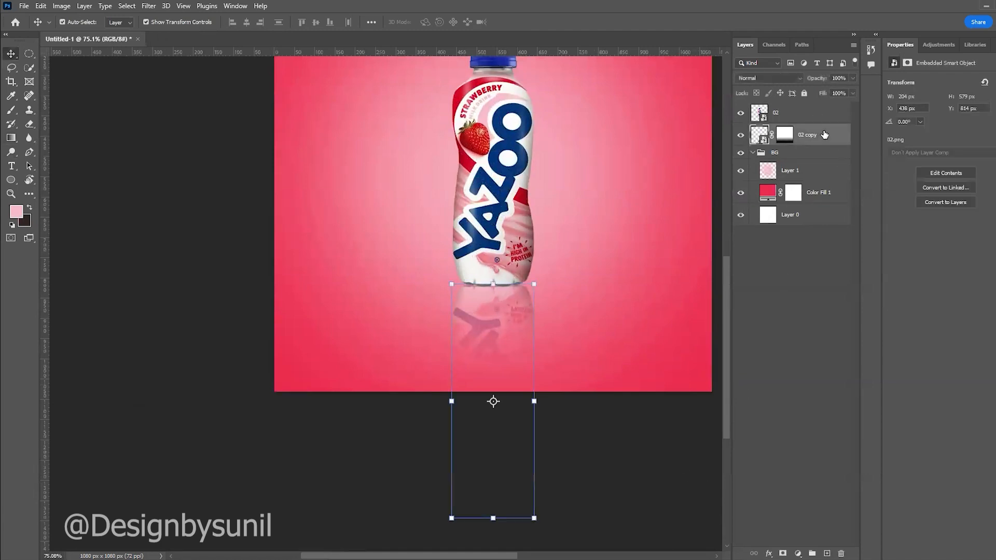
click(827, 554)
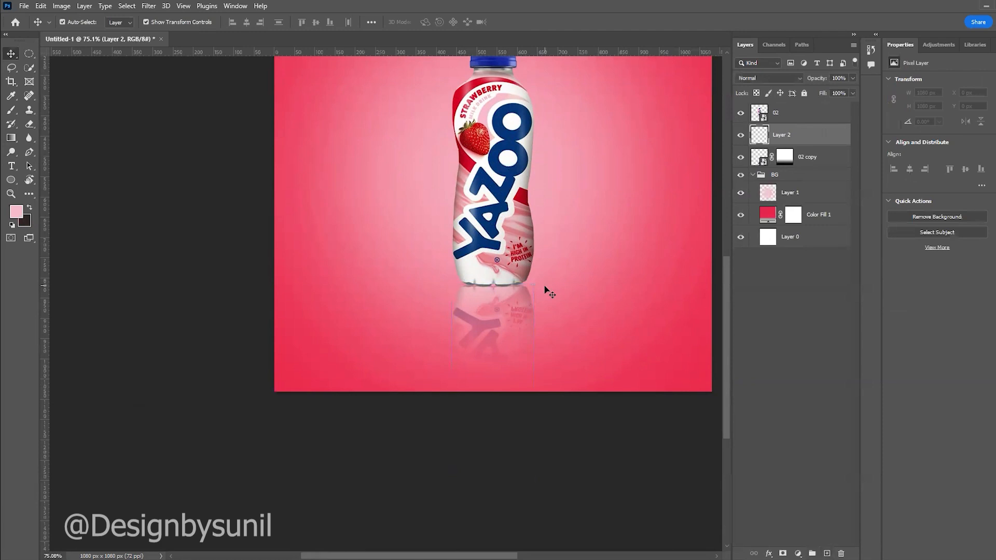
click(11, 109)
click(49, 22)
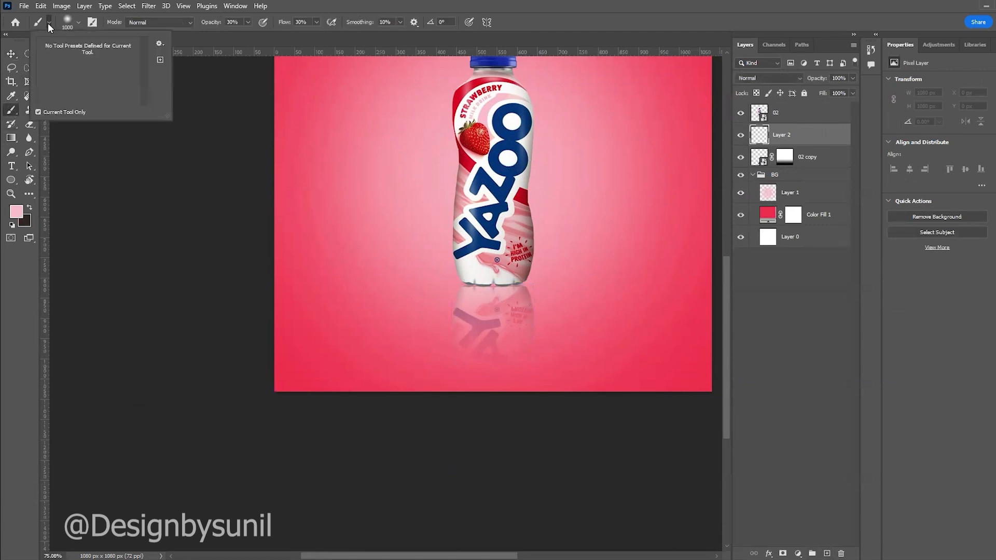
click(51, 26)
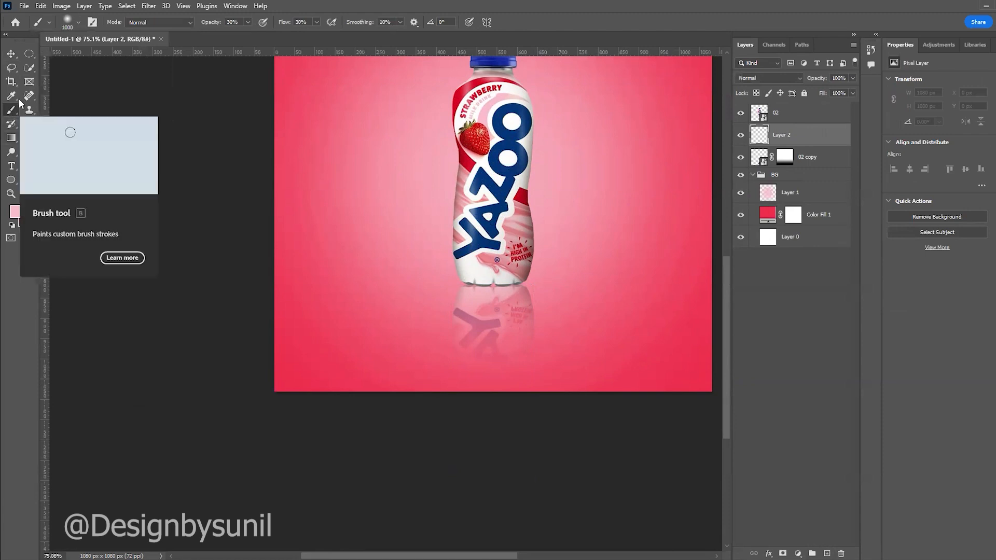
click(77, 21)
drag(35, 48, 35, 60)
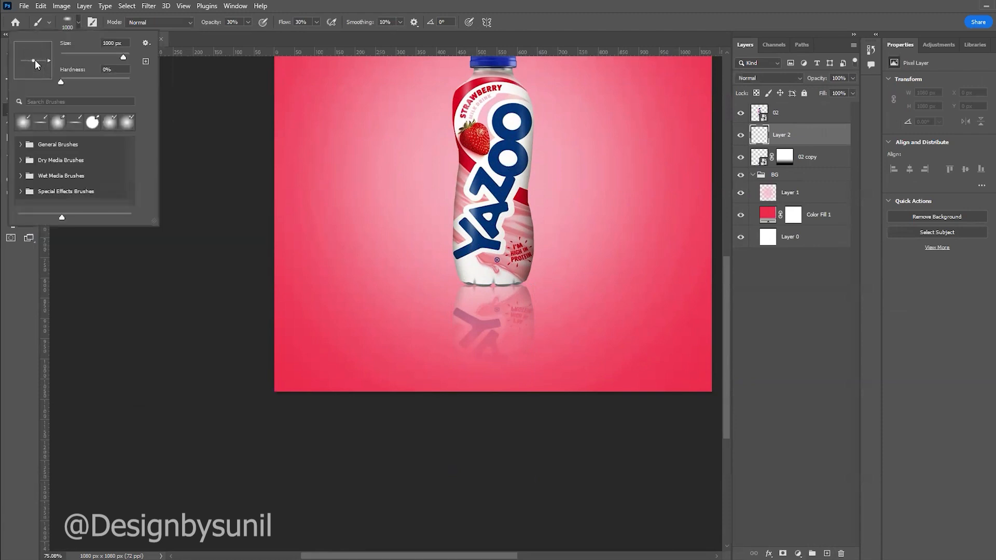
click(93, 277)
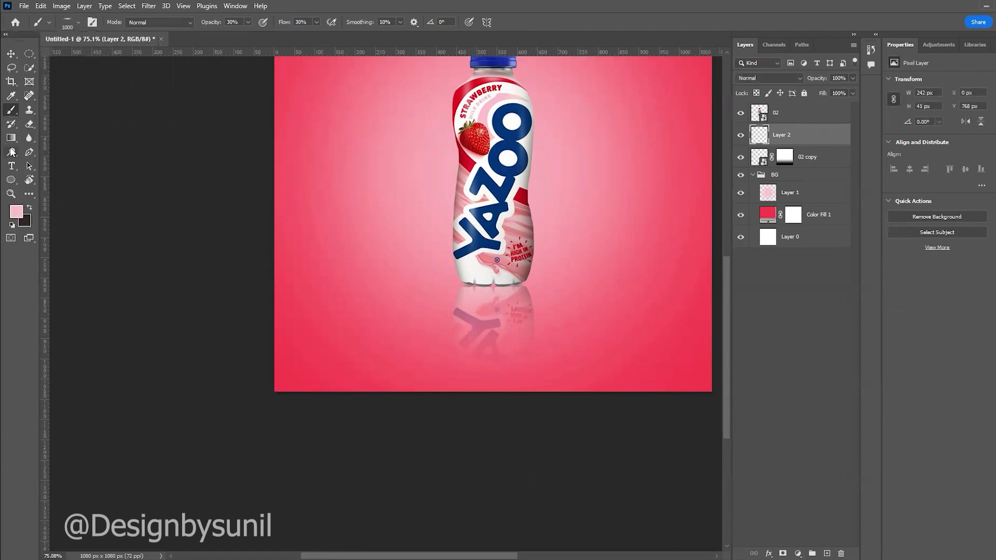
Paint a thin contact shadow under the bottle's base on Layer 2 with the flattened brush at 700 px in near-black, about #151515.
click(16, 212)
text(1f1f1f)
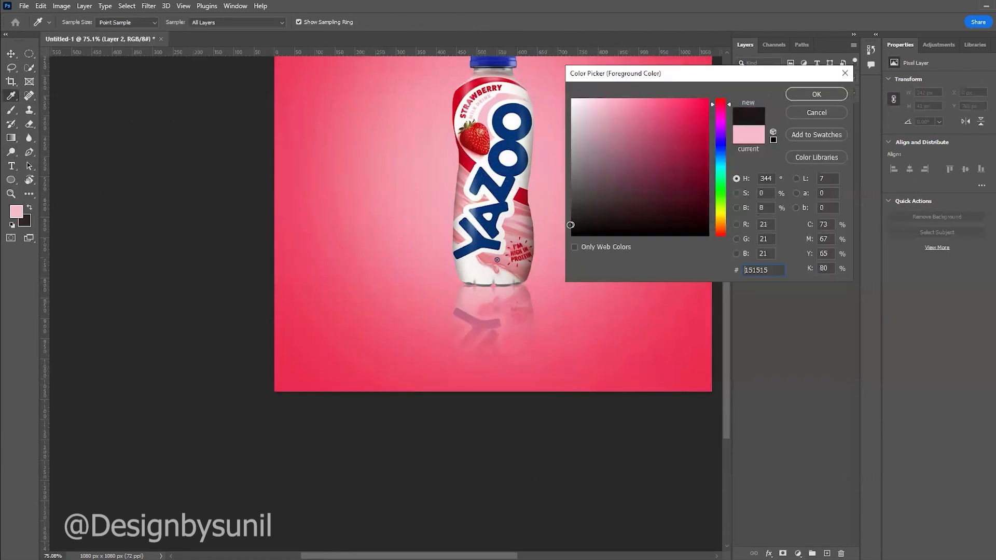
click(804, 93)
key(bracketleft)
key(bracketleft)
key(bracketleft)
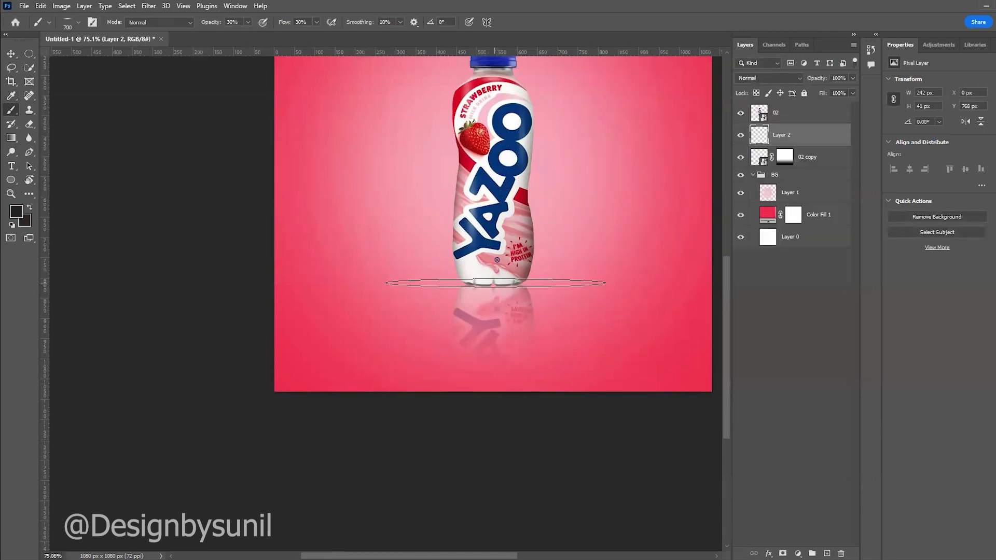
click(496, 286)
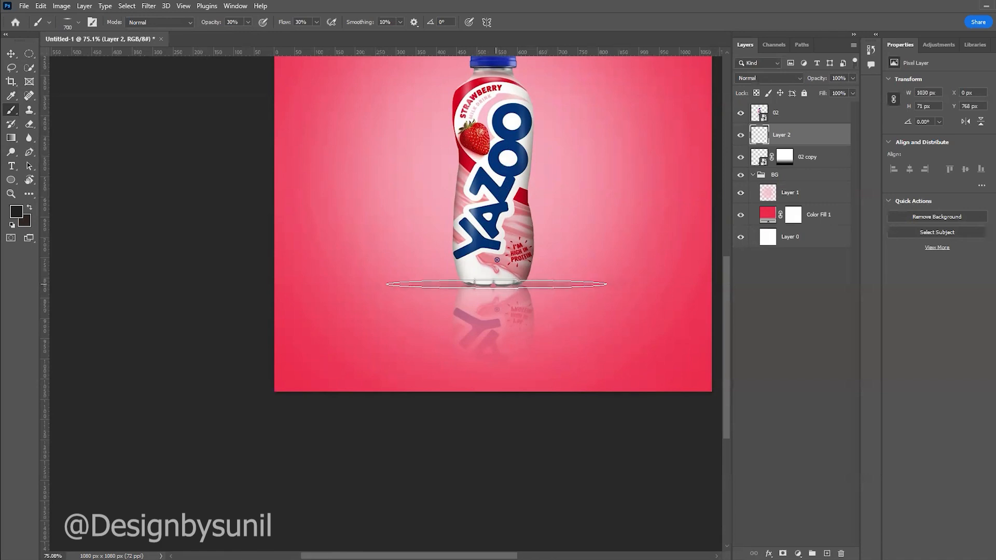
click(505, 288)
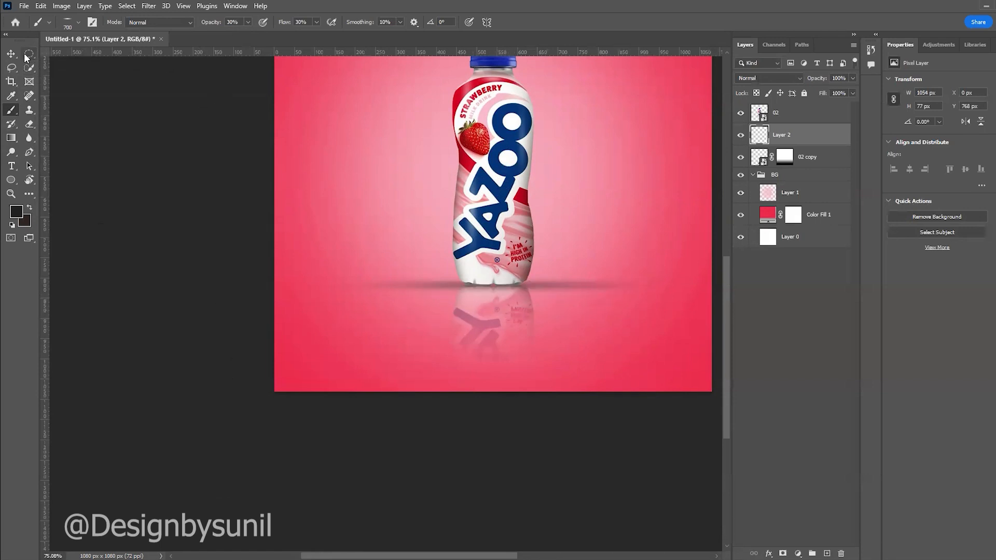
click(11, 54)
click(102, 278)
Change the Color Fill 1 background colour to deep red #c70023.
scroll(570, 303, down, 3)
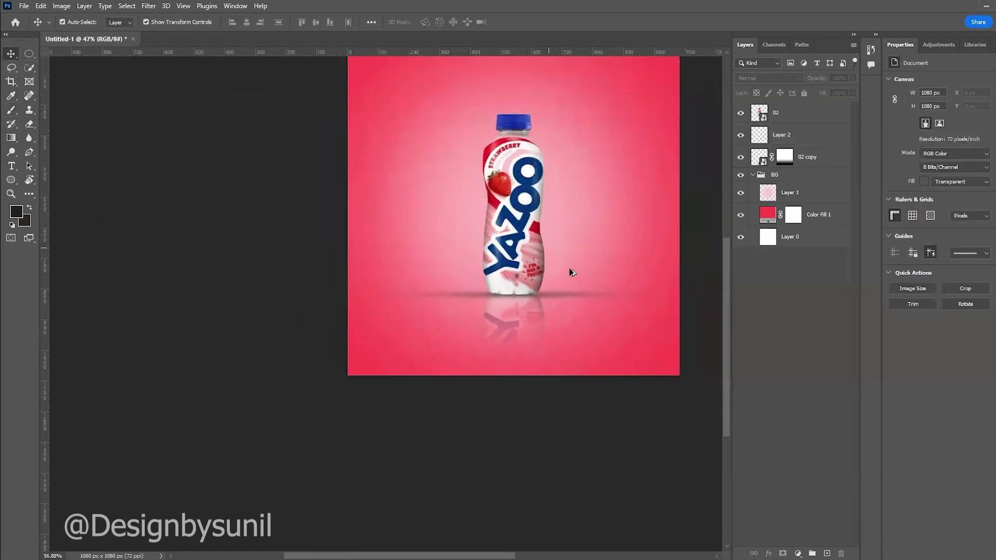
scroll(571, 304, up, 3)
scroll(554, 216, down, 2)
scroll(560, 182, up, 2)
scroll(573, 138, down, 2)
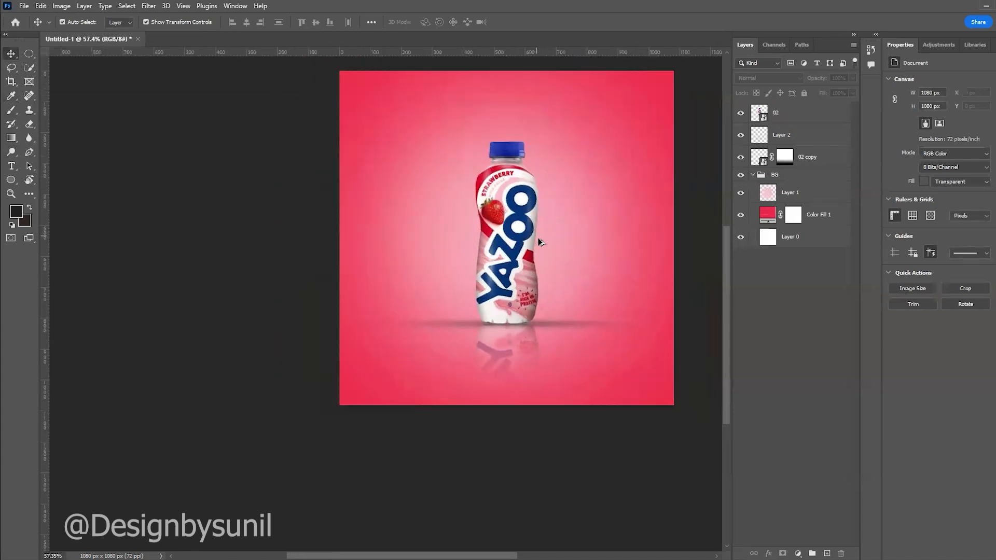
scroll(572, 139, up, 2)
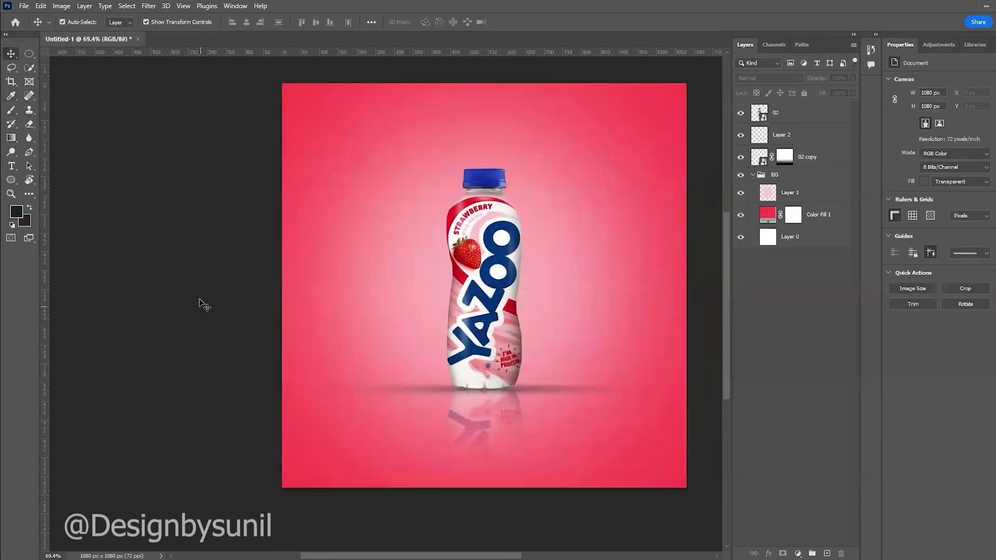
click(767, 221)
double_click(768, 221)
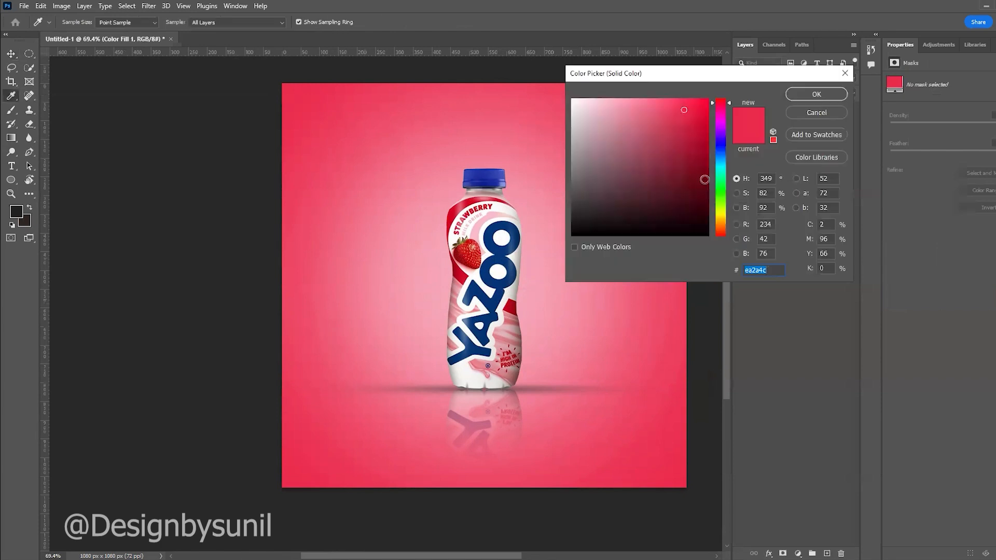
drag(684, 110, 726, 128)
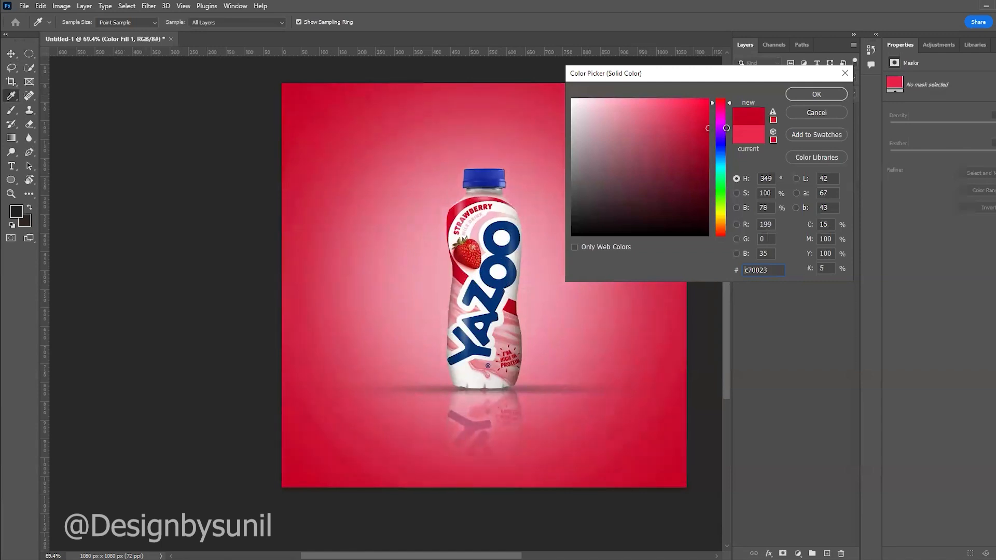
click(833, 91)
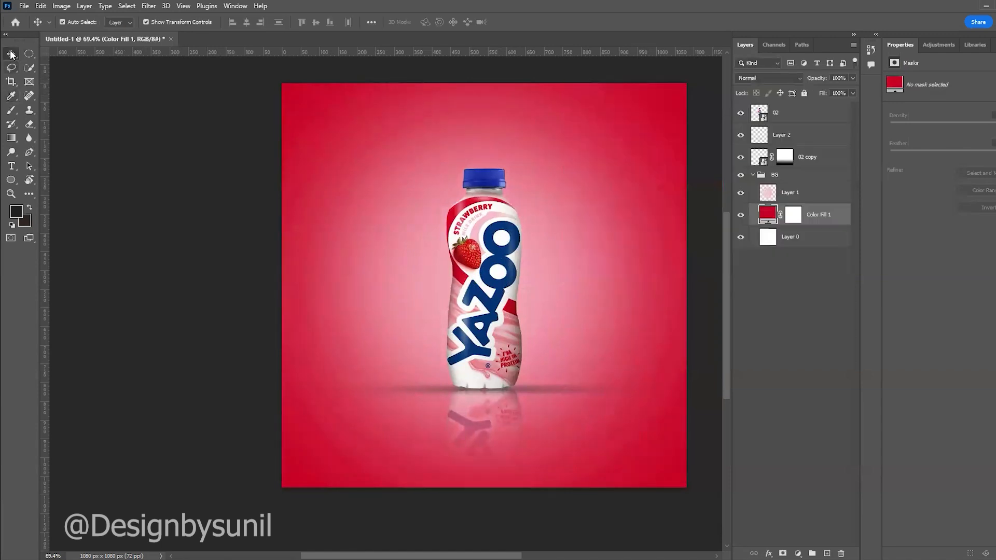
Scale the pink glow on Layer 1 down about its centre to 960 by 960 px.
click(804, 196)
key(ctrl+t)
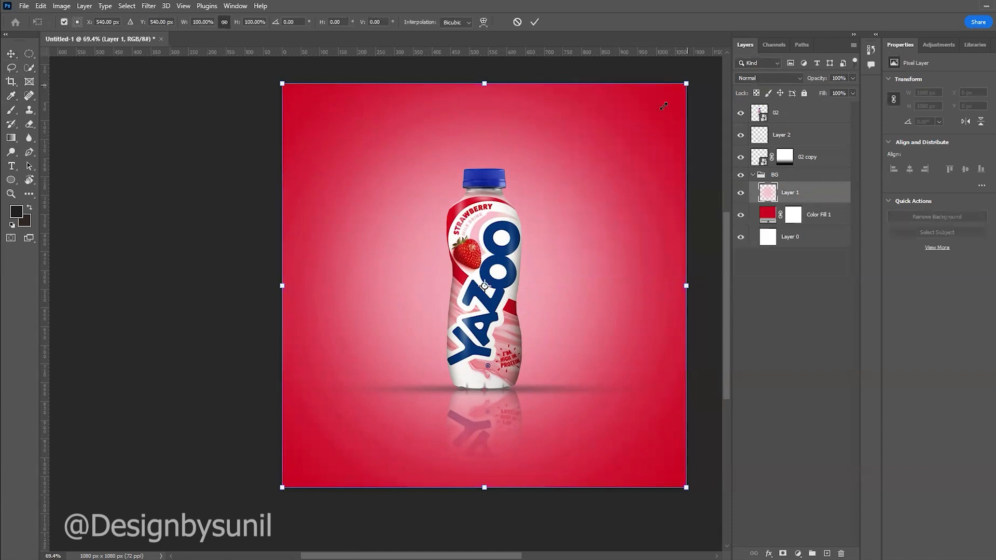
drag(687, 83, 660, 108)
key(Return)
click(177, 300)
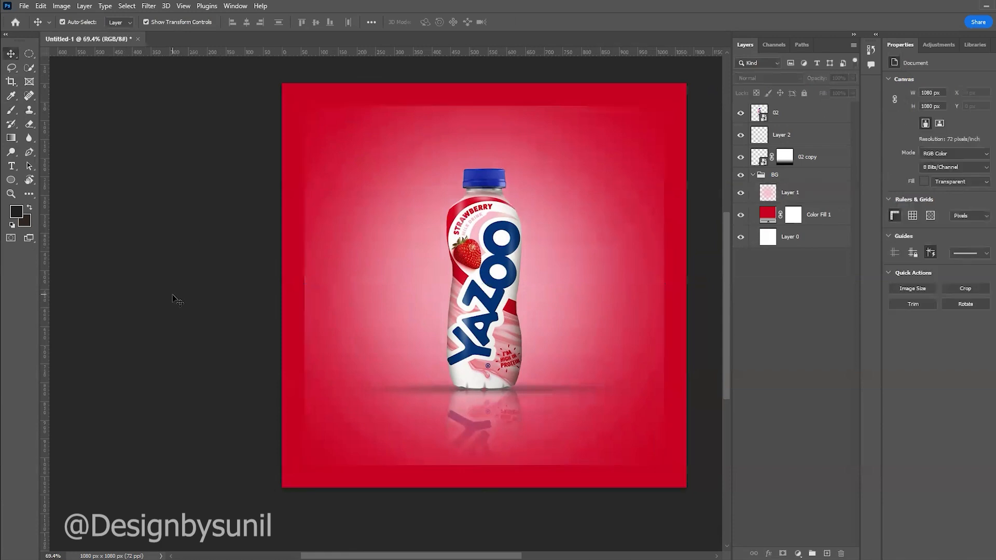
Erase the hard outer edges of the Layer 1 glow with a soft 400 px eraser at 0% hardness.
click(610, 285)
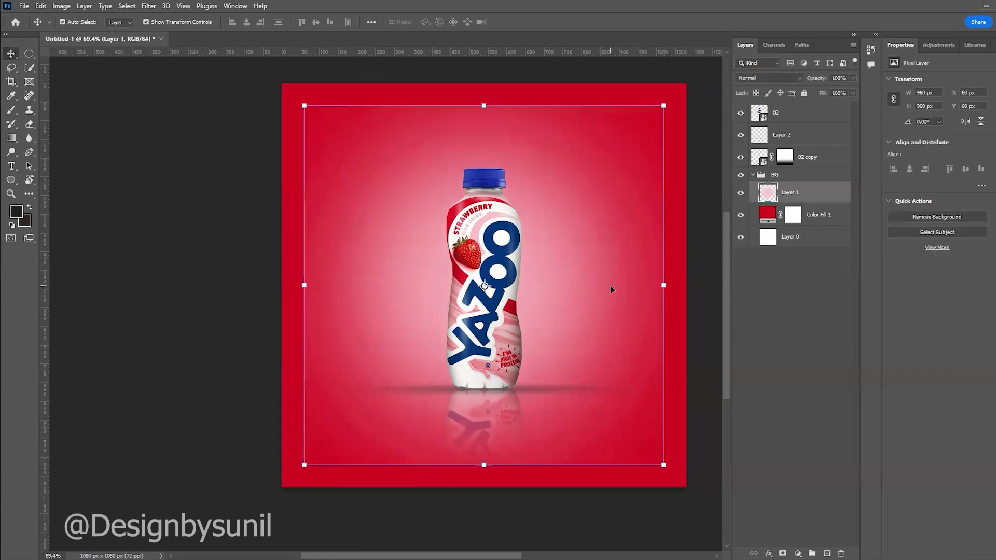
click(28, 124)
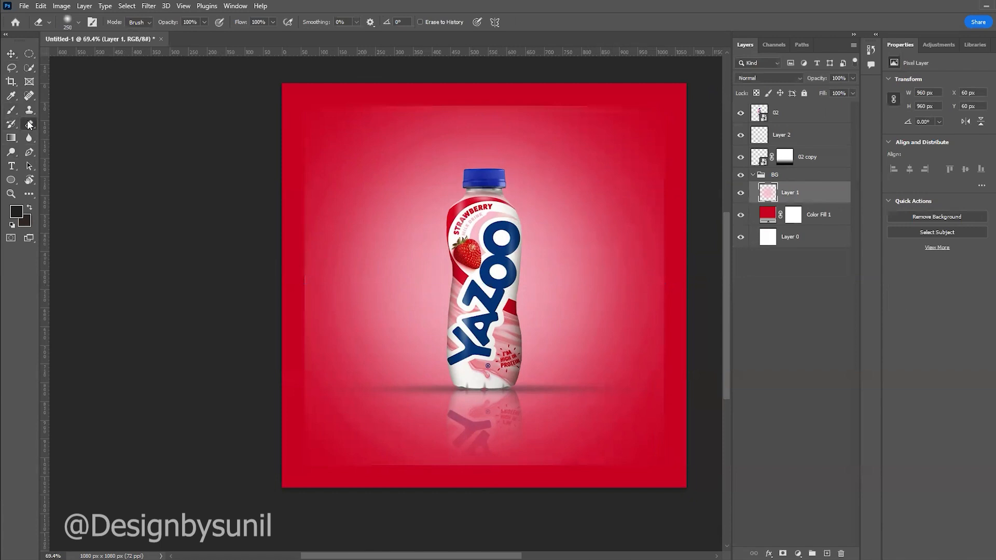
click(86, 126)
click(78, 23)
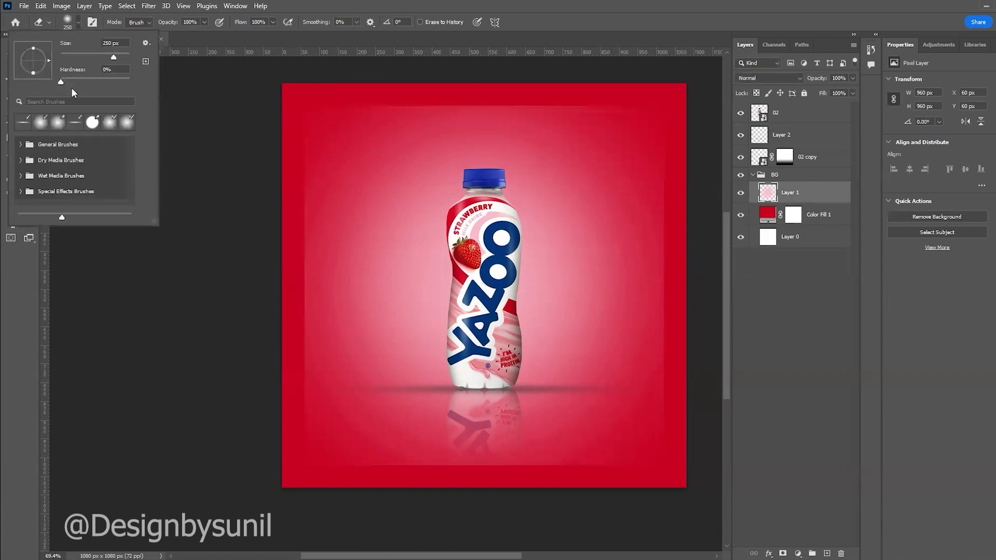
click(193, 147)
key(bracketright)
key(bracketright)
key(bracketright)
key(bracketright)
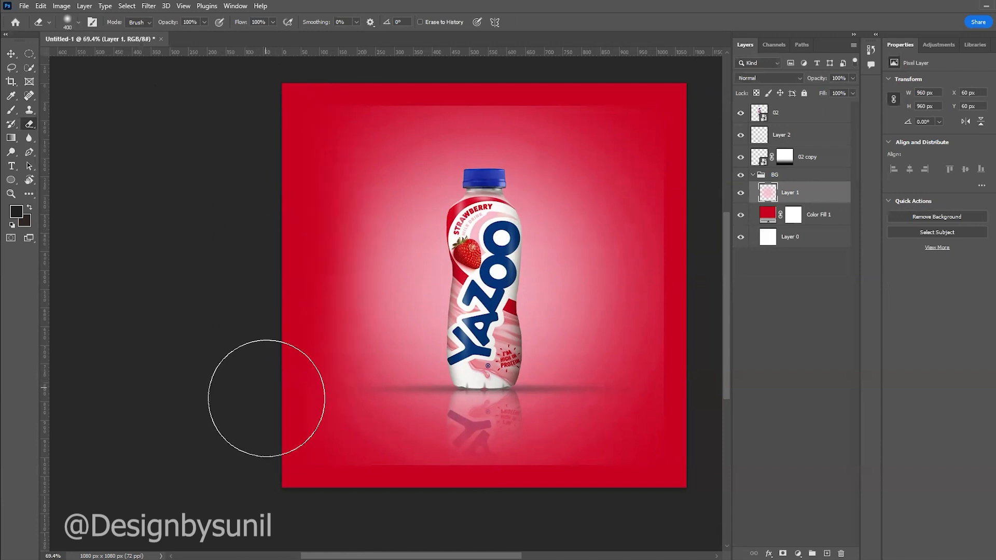
drag(284, 471, 694, 507)
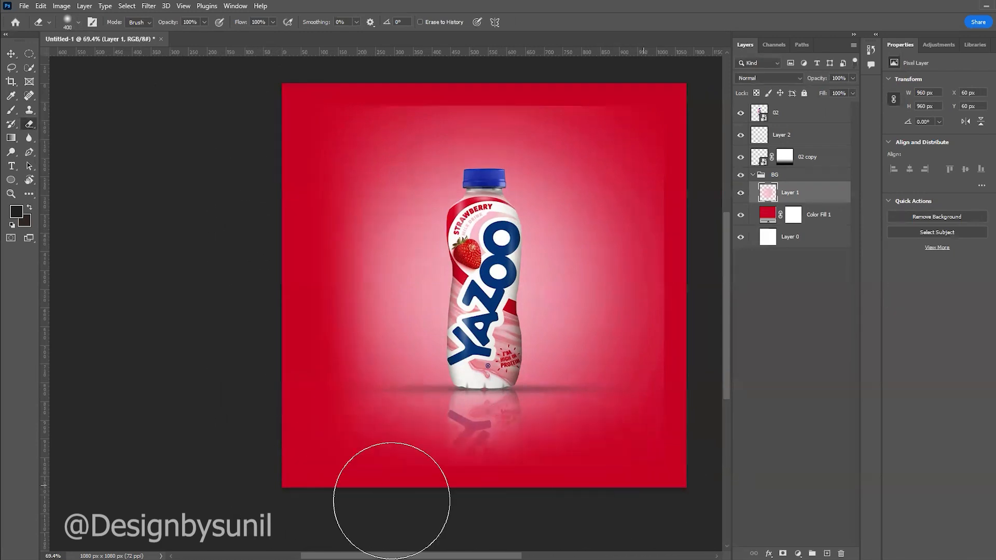
mouse_move(679, 111)
mouse_down()
mouse_move(329, 59)
mouse_move(174, 66)
mouse_move(303, 112)
mouse_move(466, 89)
mouse_move(745, 95)
mouse_move(251, 87)
mouse_move(248, 127)
mouse_move(188, 97)
mouse_move(280, 112)
mouse_move(238, 301)
mouse_up()
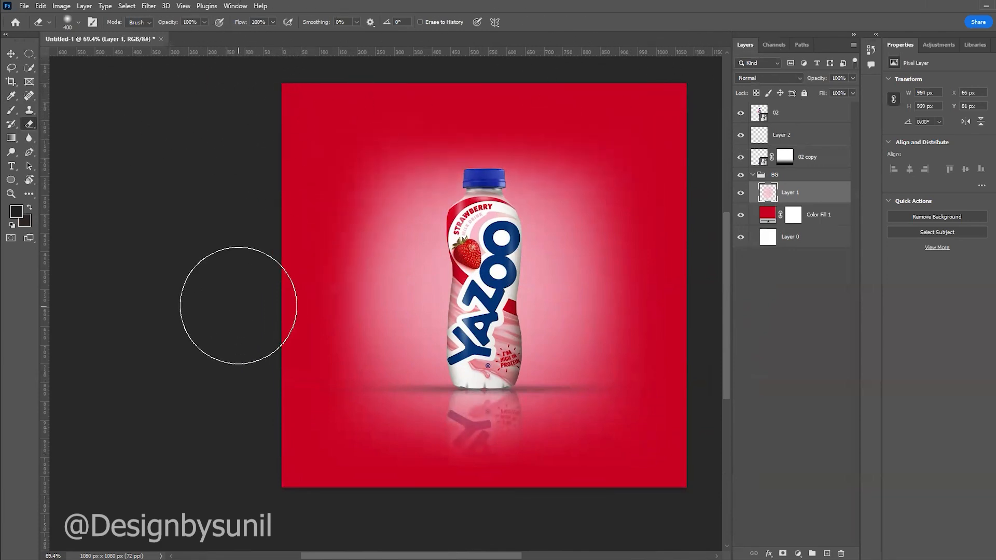
click(11, 54)
click(133, 409)
Undo the erasing along the upper edge of the Layer 1 glow and erase that edge again more lightly with the soft eraser.
scroll(329, 344, down, 3)
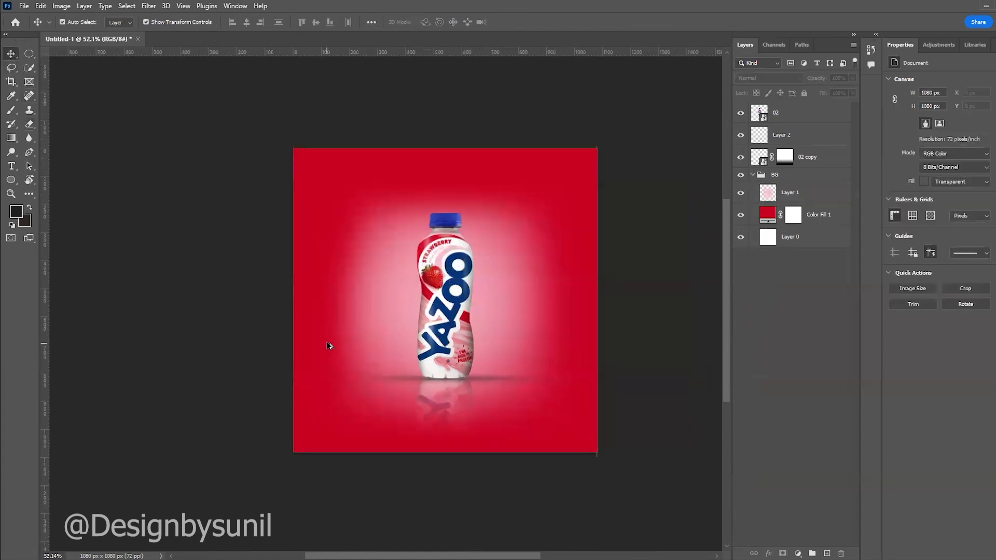
scroll(512, 327, down, 1)
scroll(496, 295, up, 1)
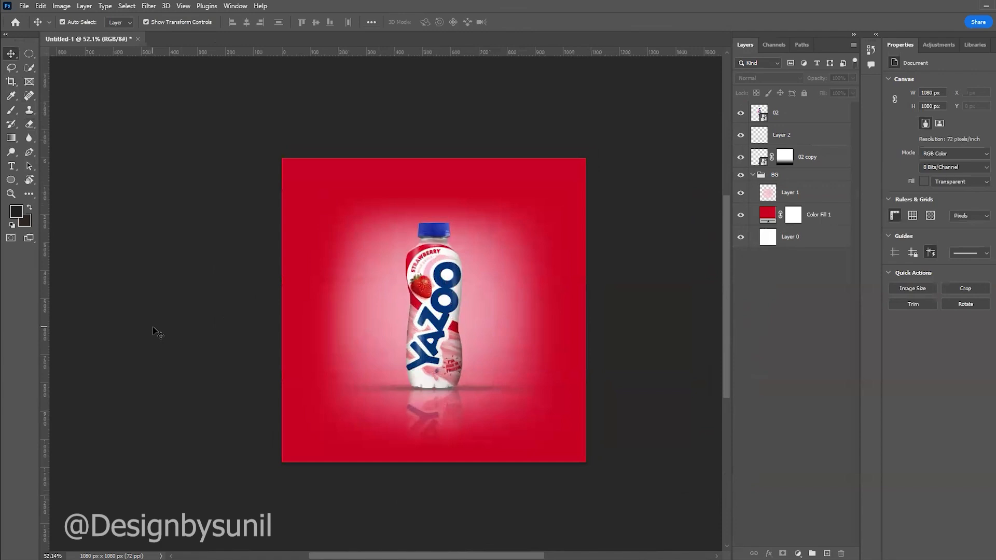
click(29, 125)
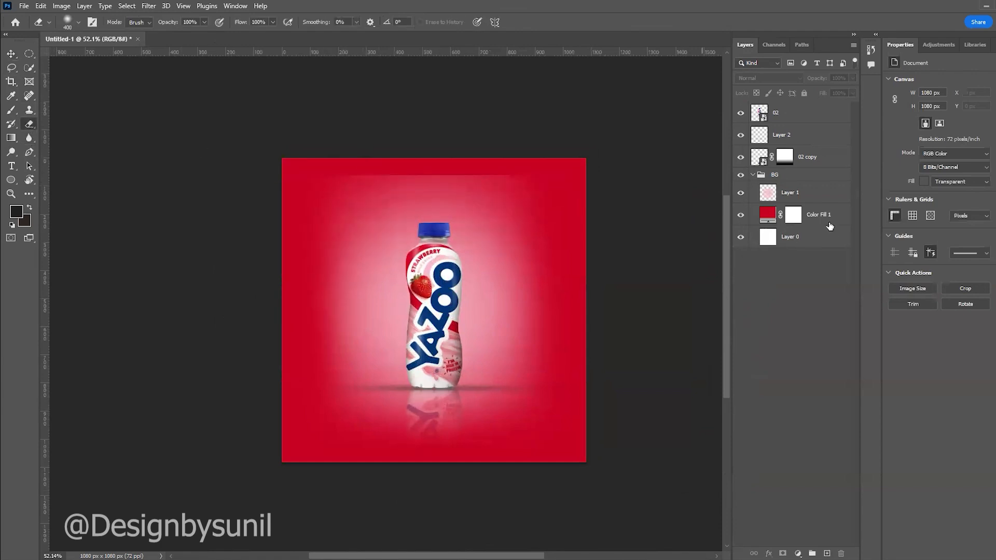
click(776, 196)
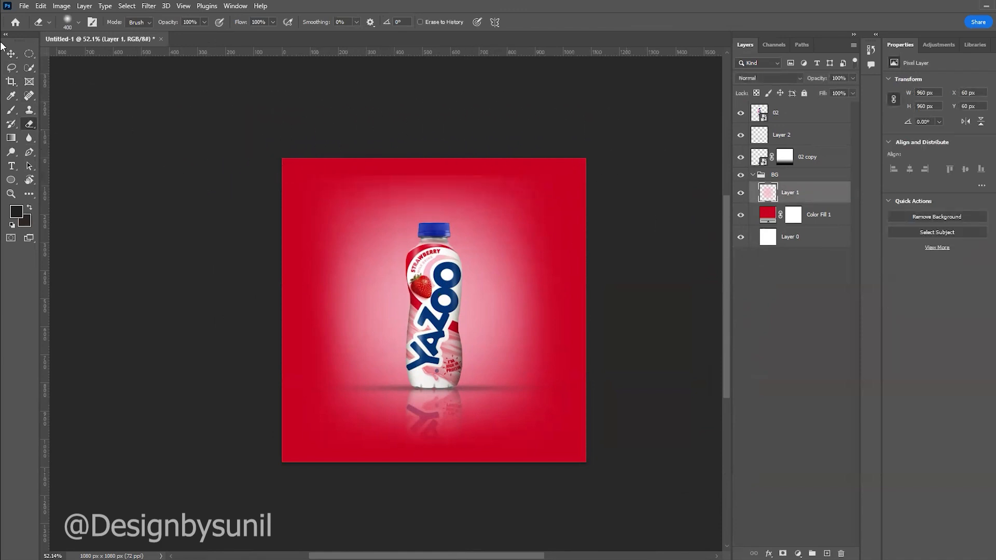
click(11, 54)
click(76, 270)
Place the strawberry image pngwing.com (2) in front of the bottle's lower right side, scaled to 17.91%.
scroll(384, 311, down, 3)
scroll(416, 329, up, 5)
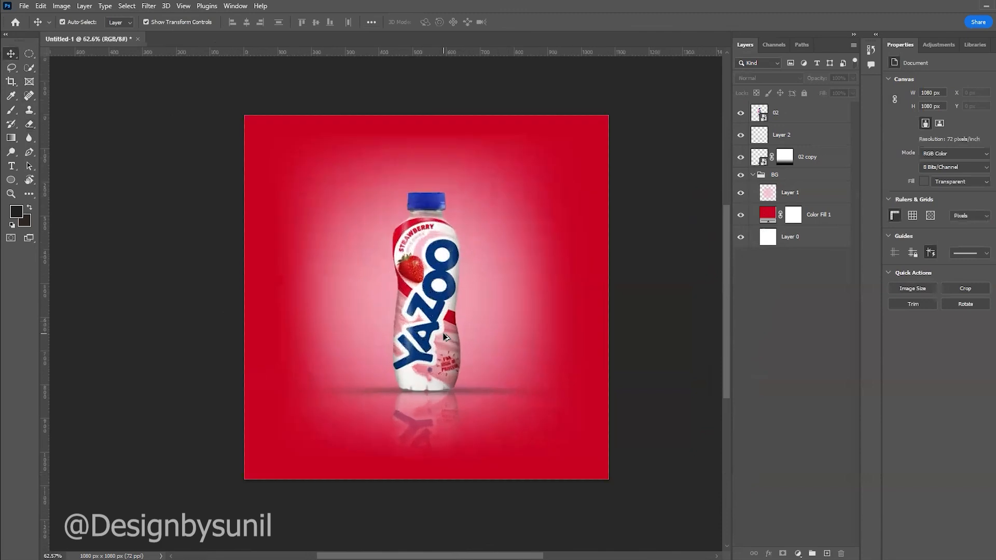
scroll(445, 337, up, 1)
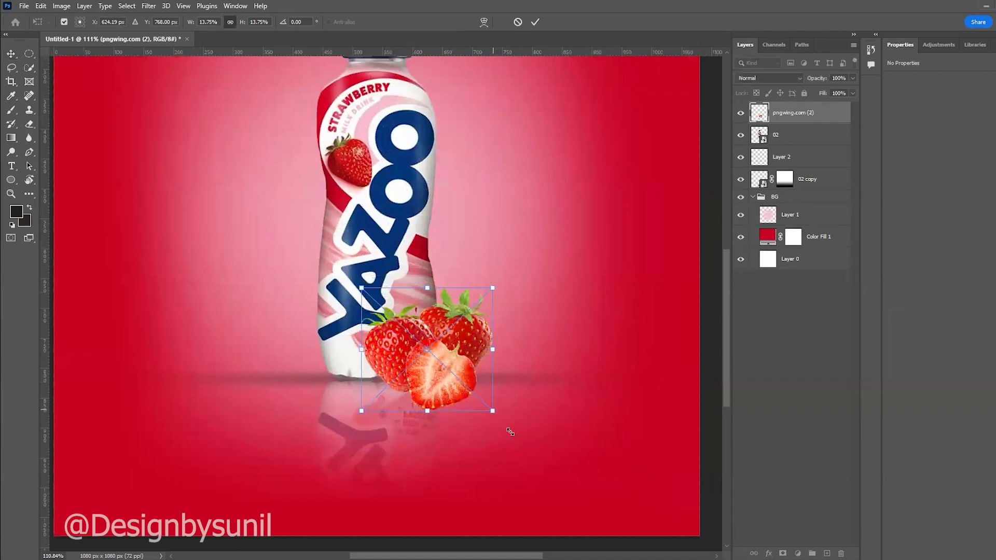
drag(510, 431, 530, 451)
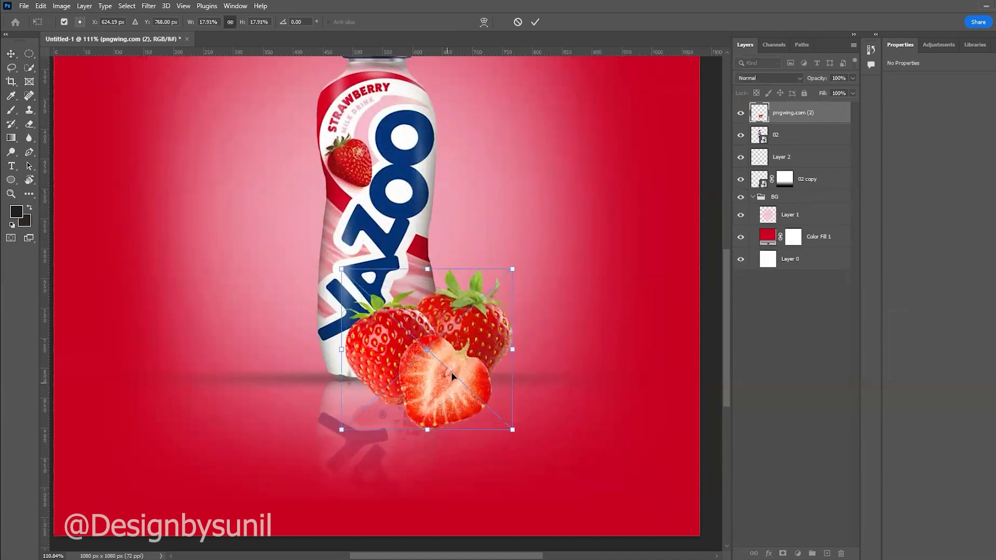
drag(448, 383, 451, 366)
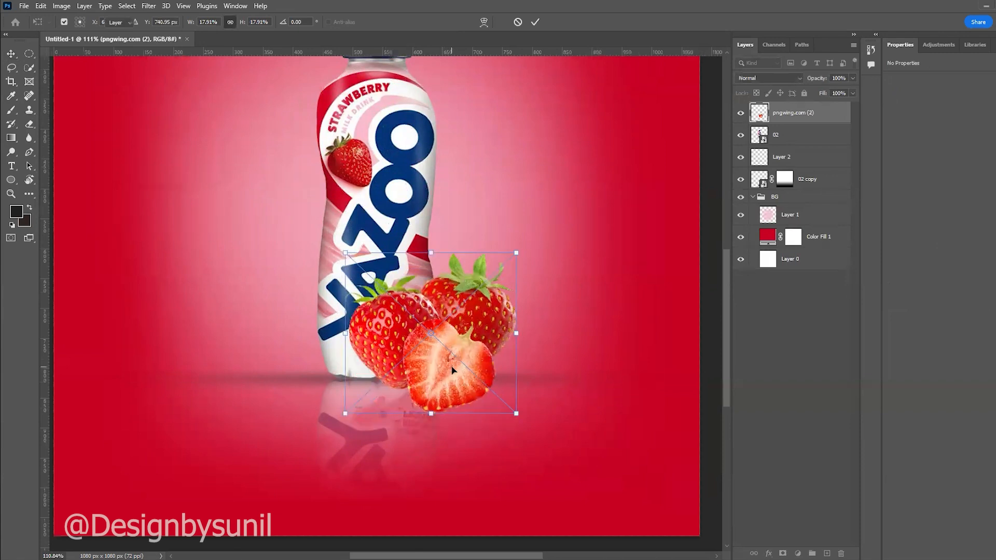
key(Return)
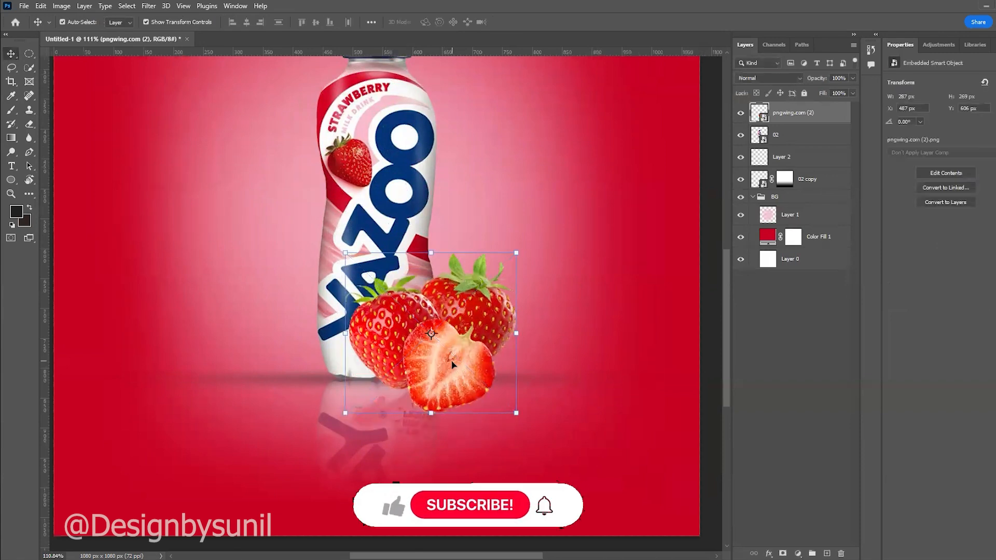
scroll(515, 356, down, 5)
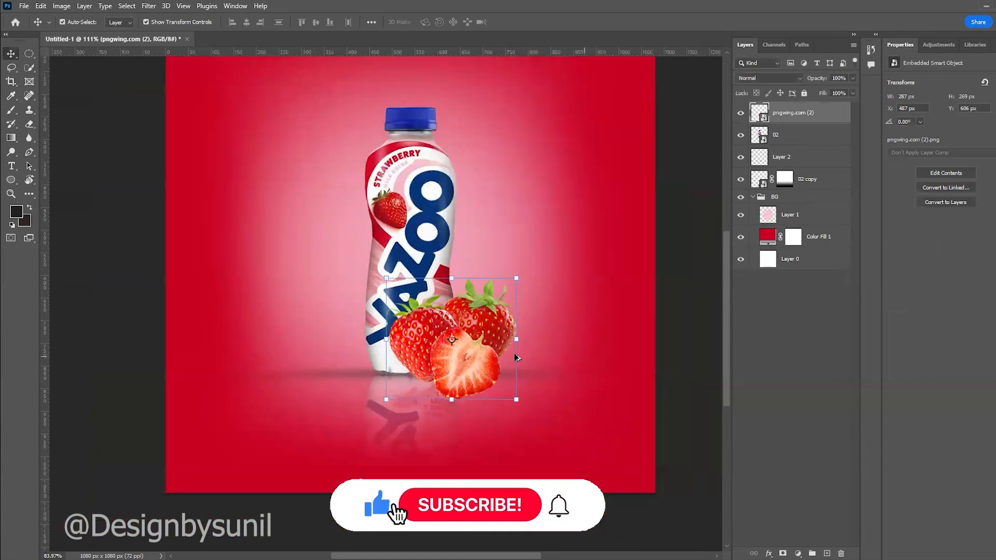
click(144, 385)
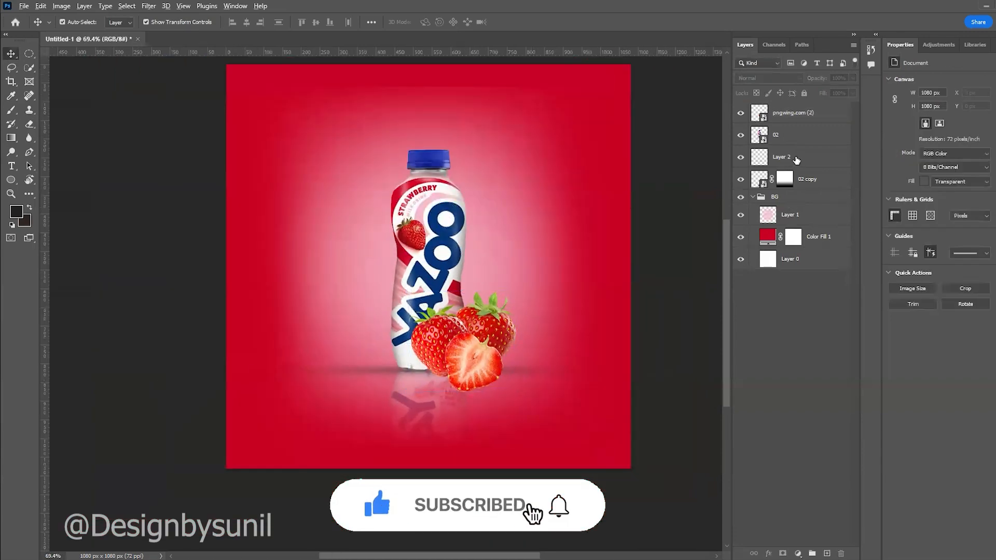
Duplicate the Layer 2 shadow above the 02 layer and scale the copy to 651 by 48 px beneath the strawberries.
drag(796, 163, 797, 124)
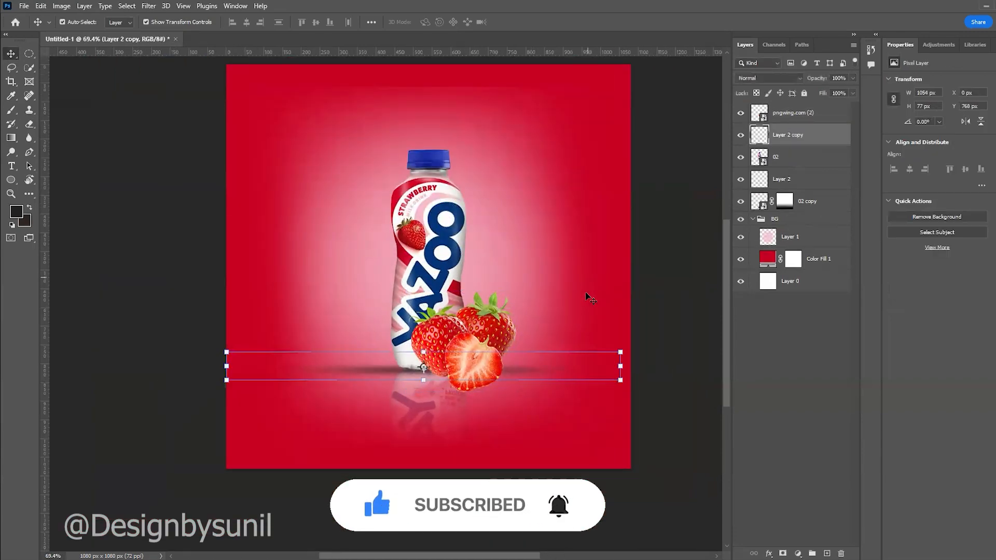
click(620, 380)
drag(621, 380, 546, 375)
drag(437, 392, 437, 392)
key(Return)
click(185, 479)
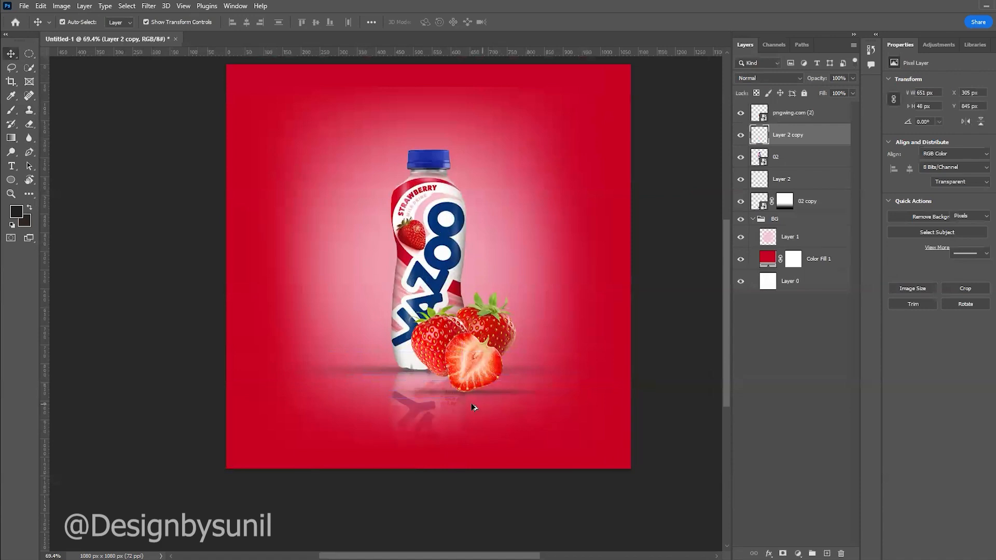
Fine-tune the position of the Layer 2 copy shadow directly beneath the halved strawberry.
scroll(472, 407, up, 2)
scroll(479, 397, up, 2)
click(495, 447)
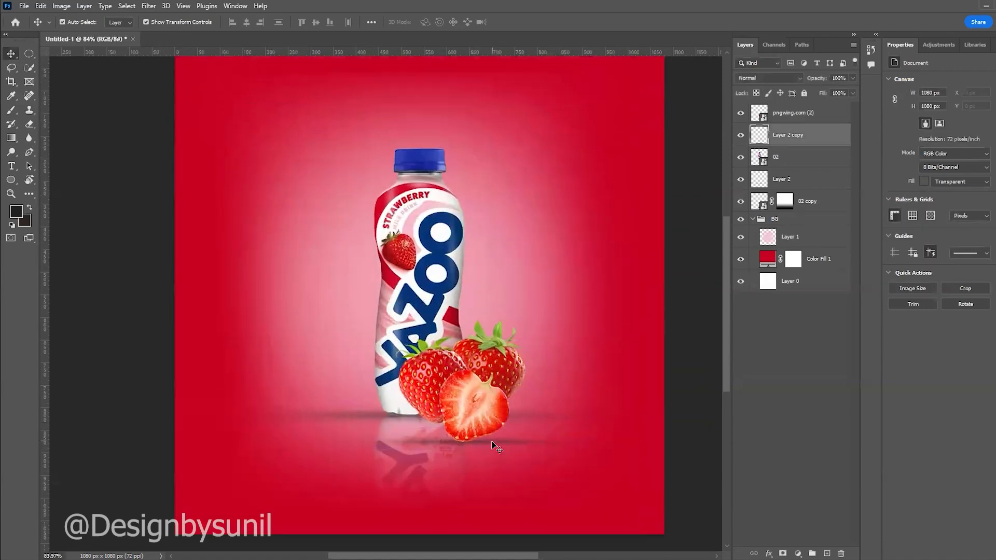
drag(489, 439, 488, 441)
click(133, 430)
Place the Pngtree milk splash image, rotate it to -77.38° and scale it to 87.86% beside the bottle.
scroll(511, 347, down, 6)
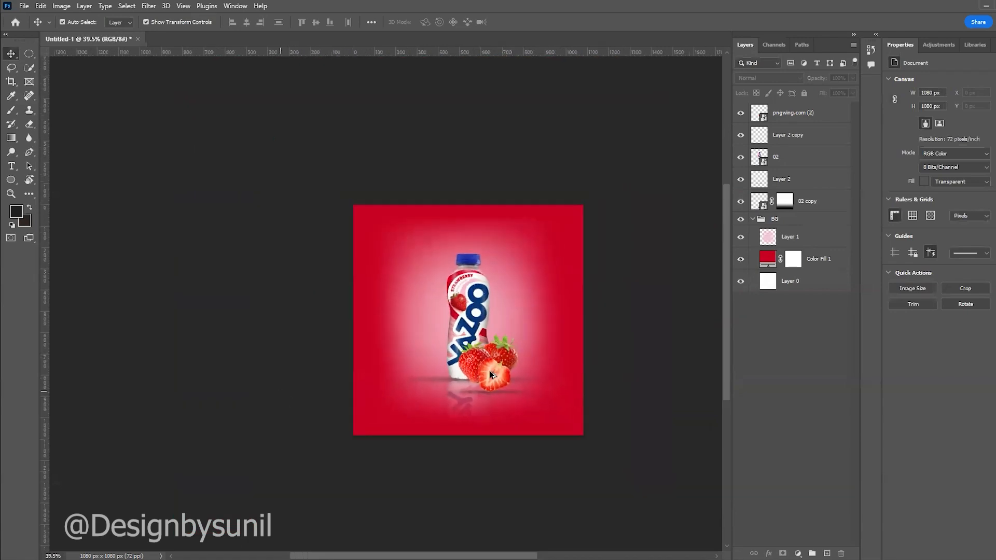
scroll(492, 375, up, 5)
scroll(251, 338, down, 3)
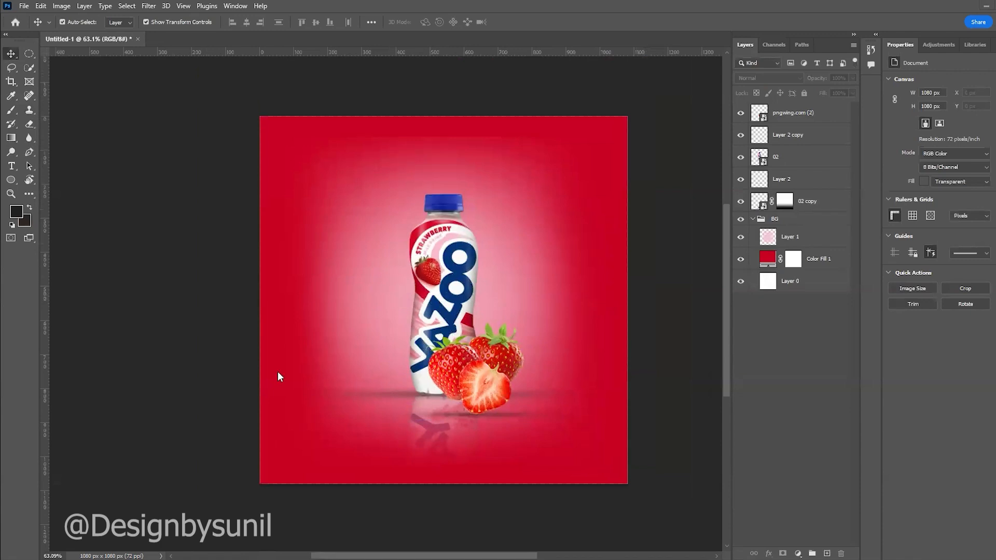
double_click(518, 309)
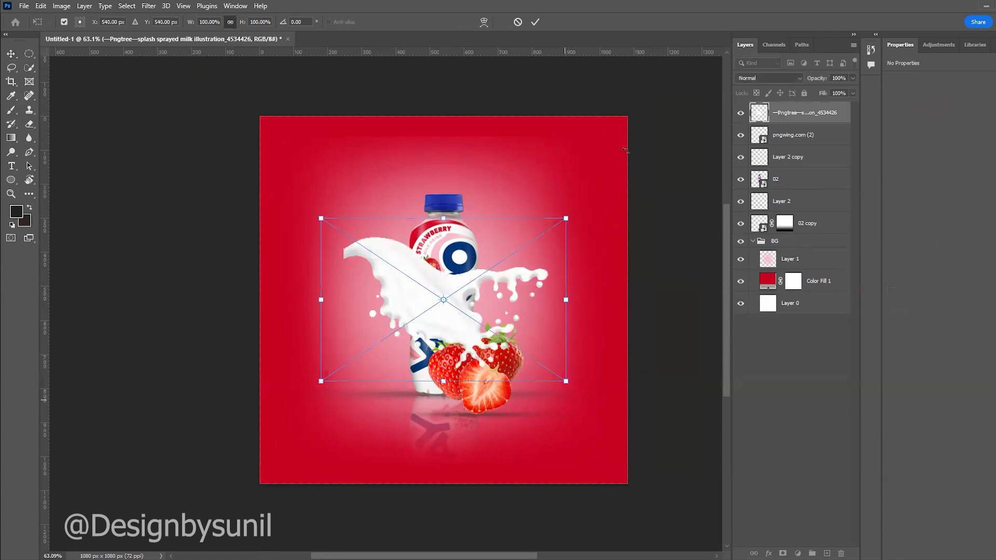
drag(626, 156, 486, 404)
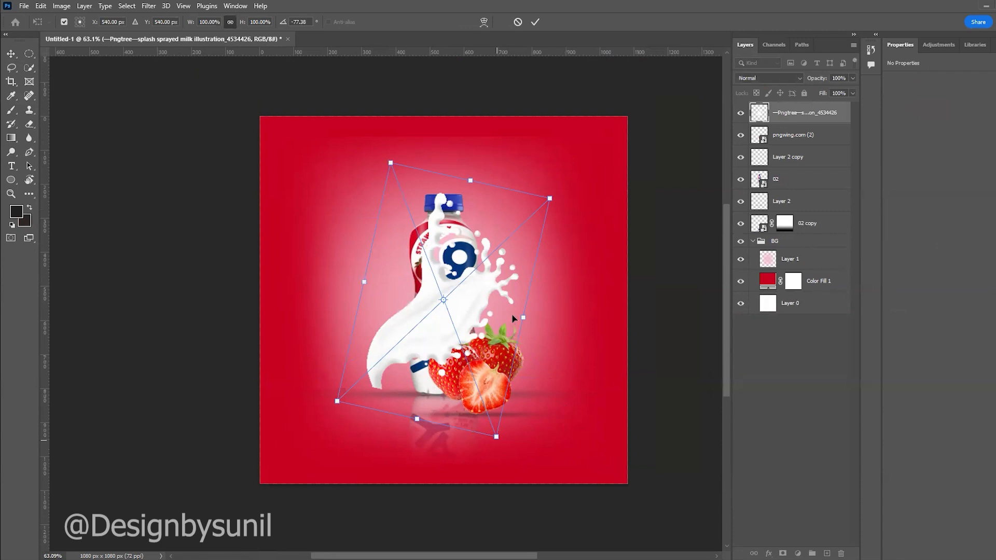
key(Return)
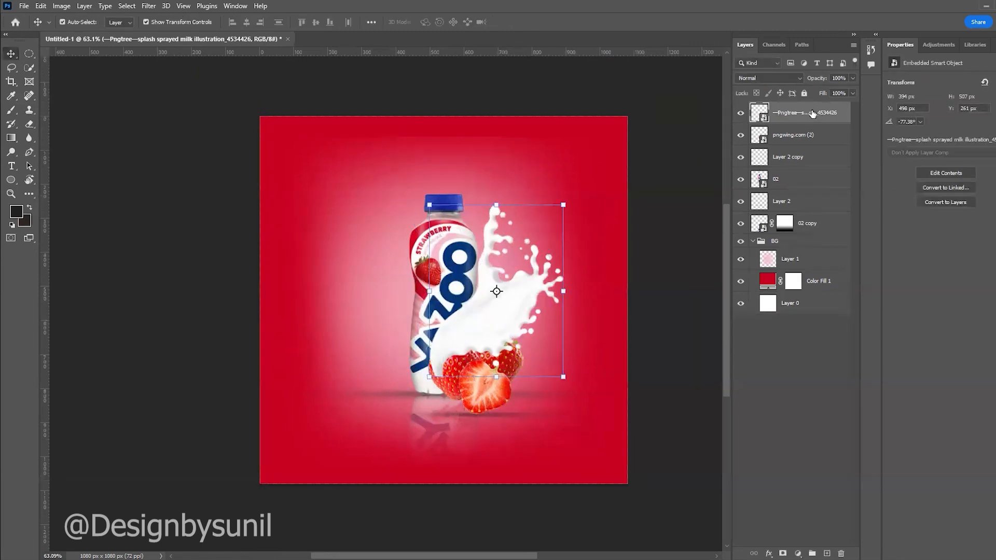
Move the milk splash layer below the 02 bottle layer and shift the splash outward to X 540 px, Y 227 px.
drag(812, 187, 813, 190)
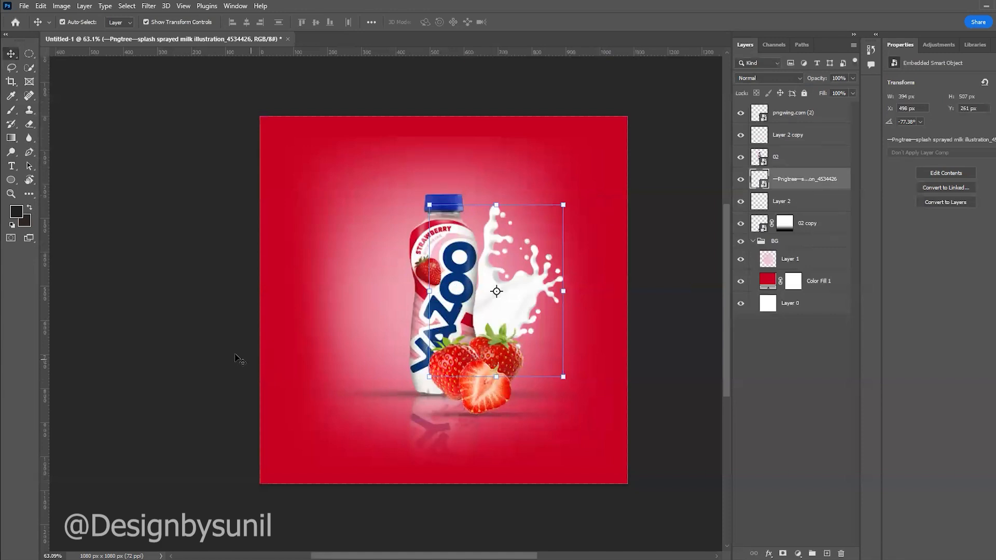
click(245, 363)
click(542, 285)
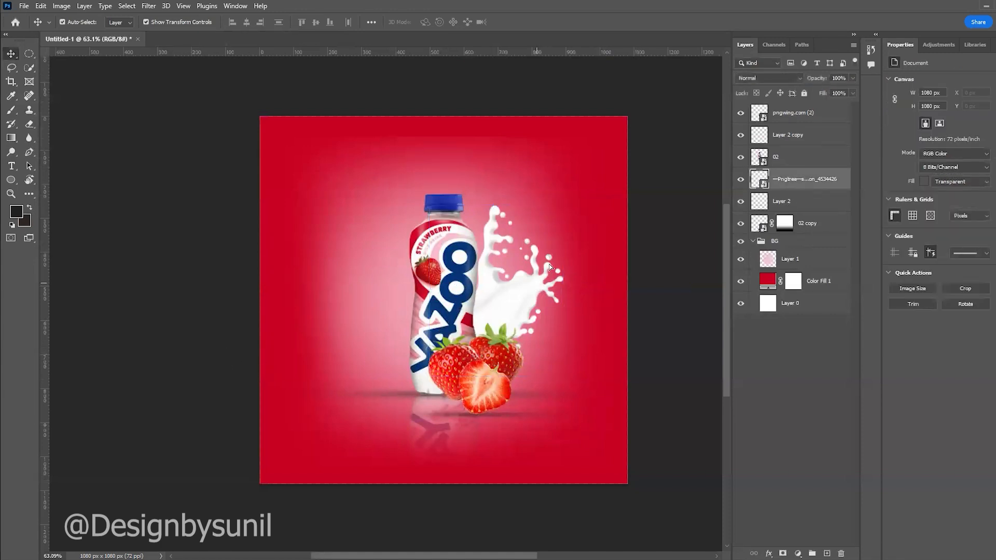
drag(552, 274, 565, 260)
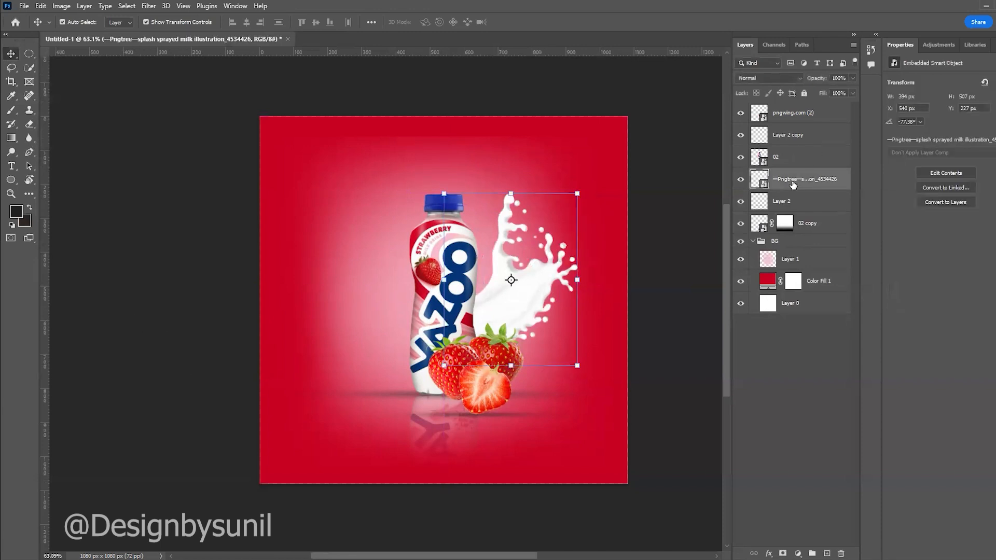
Duplicate the milk splash layer below the original, flip the copy horizontally and move it behind the bottle's left side.
alt+drag(793, 185, 794, 199)
key(ctrl+t)
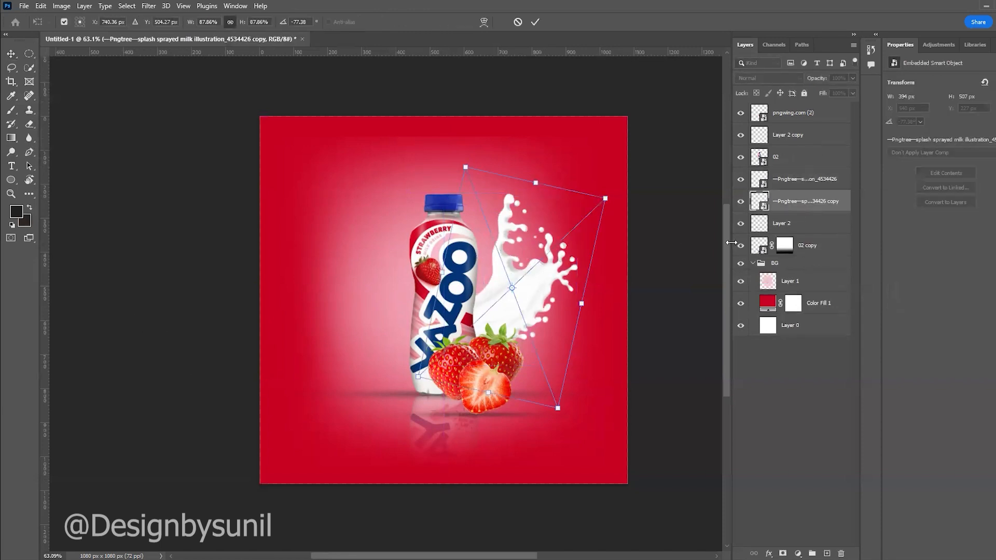
right_click(524, 286)
click(551, 490)
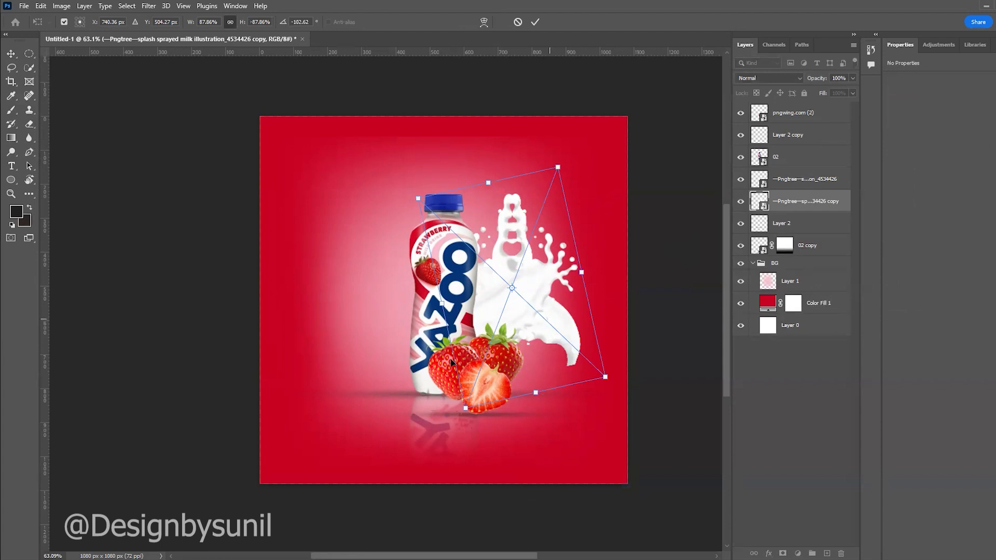
drag(453, 369, 324, 363)
key(Return)
scroll(448, 364, down, 3)
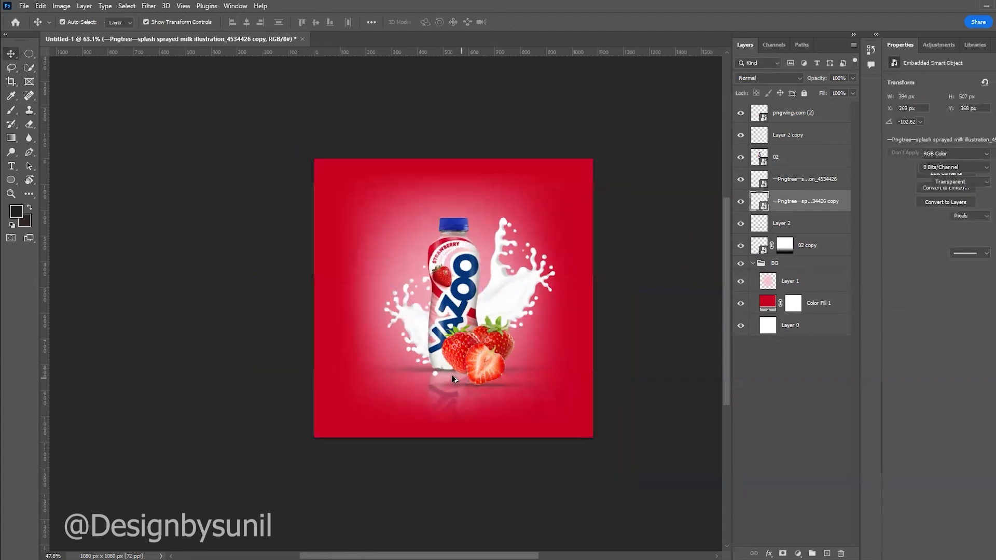
Place the strawberry image pngwing.com (3) at the lower left of the artwork, scaled to about 211 by 209 px.
scroll(450, 373, up, 5)
scroll(449, 373, down, 2)
scroll(484, 265, up, 2)
scroll(483, 265, down, 1)
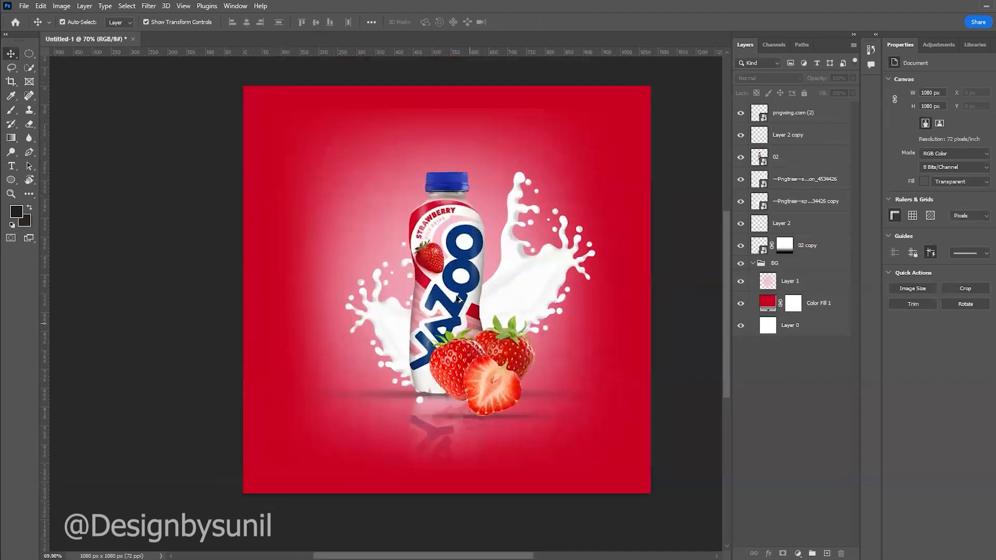
scroll(483, 265, up, 1)
scroll(478, 312, down, 1)
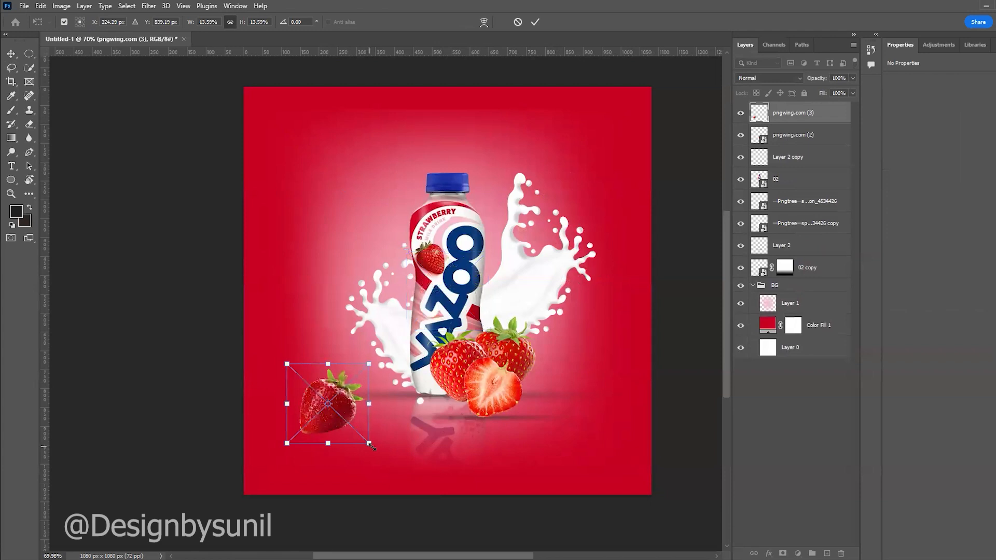
double_click(342, 428)
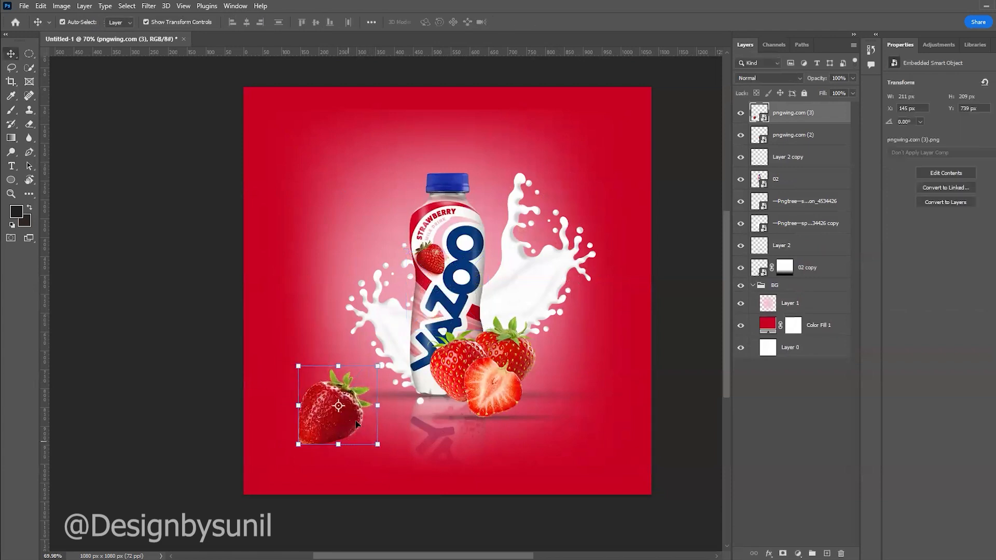
Apply a Gaussian Blur smart filter to the pngwing.com (3) strawberry.
click(148, 7)
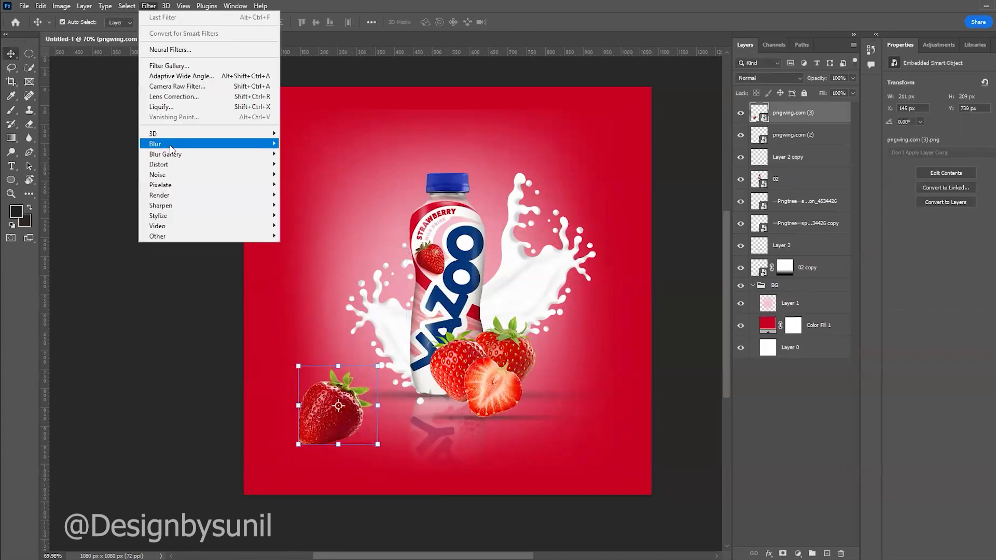
mouse_move(171, 149)
click(306, 185)
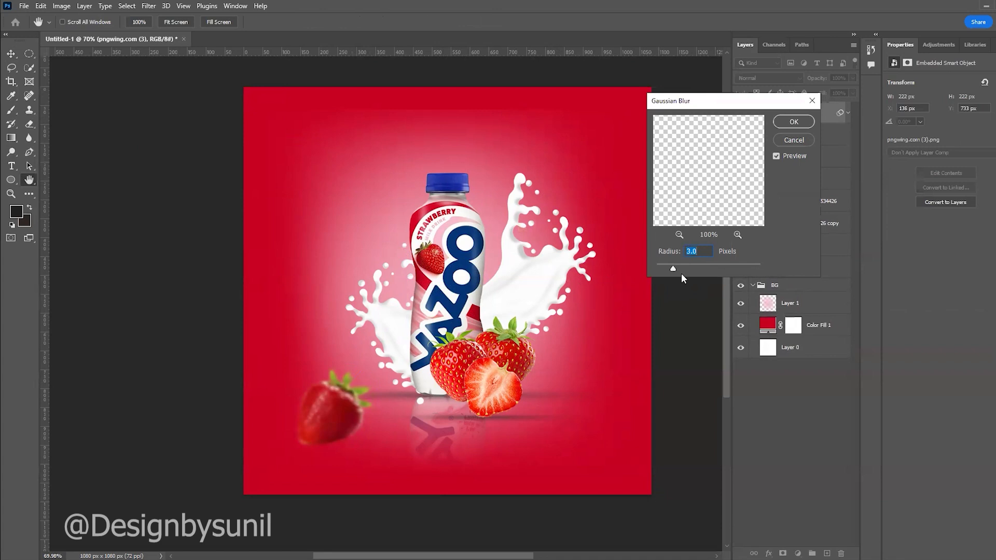
drag(675, 267, 679, 269)
click(789, 122)
click(210, 436)
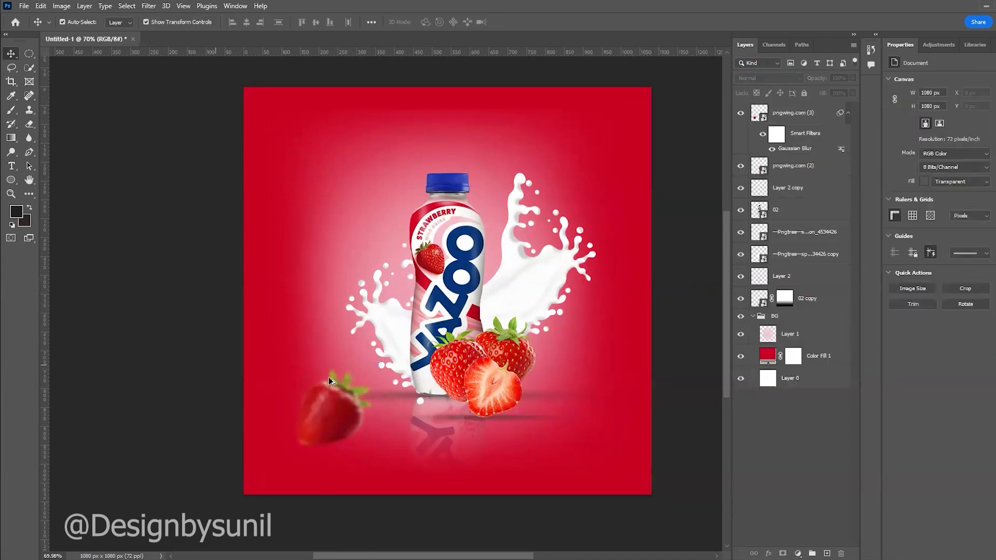
Duplicate the blurred strawberry to the artwork's upper right corner, flip the copy horizontally and scale it to 149 by 148 px.
scroll(426, 370, down, 5)
scroll(426, 369, up, 3)
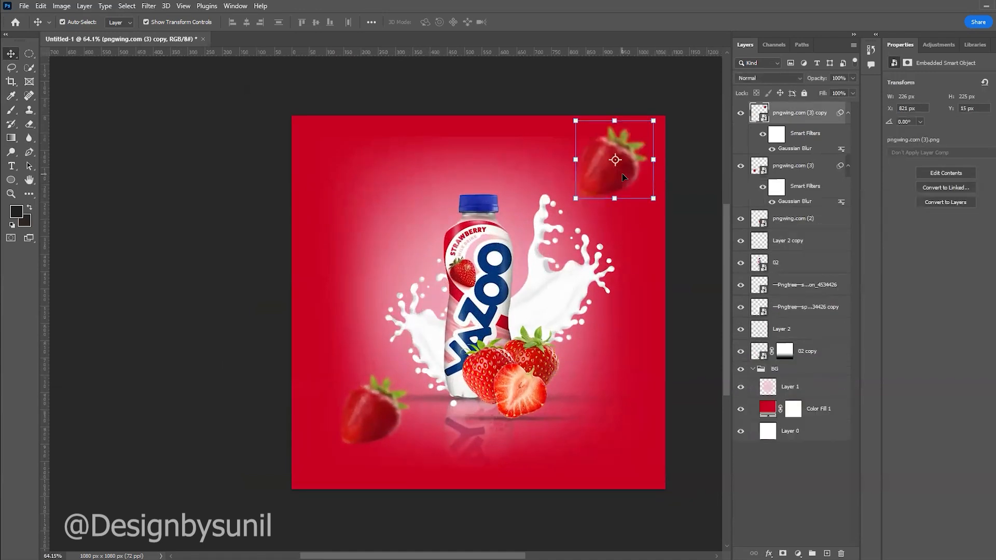
key(ctrl+t)
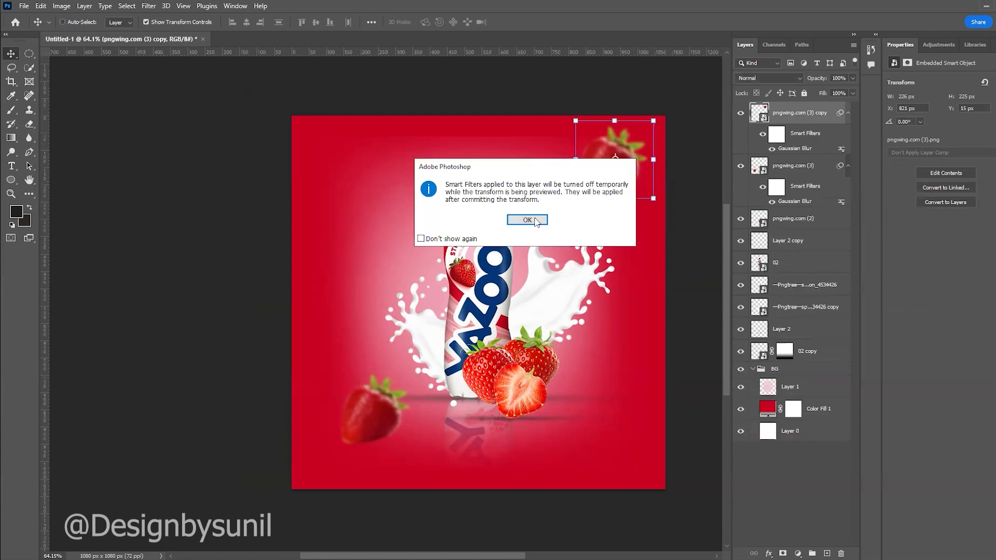
click(527, 220)
right_click(596, 174)
click(620, 376)
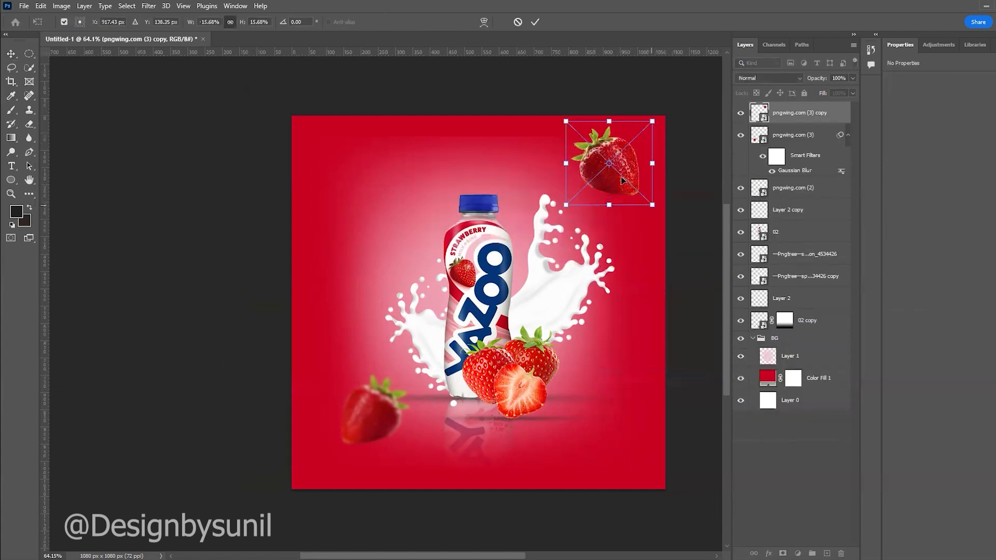
drag(636, 192, 621, 182)
key(Return)
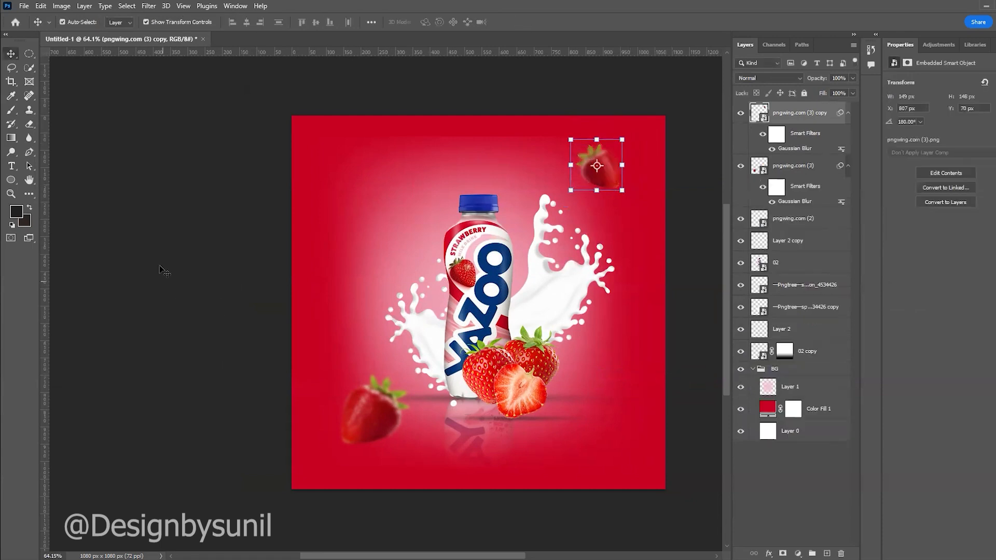
click(167, 269)
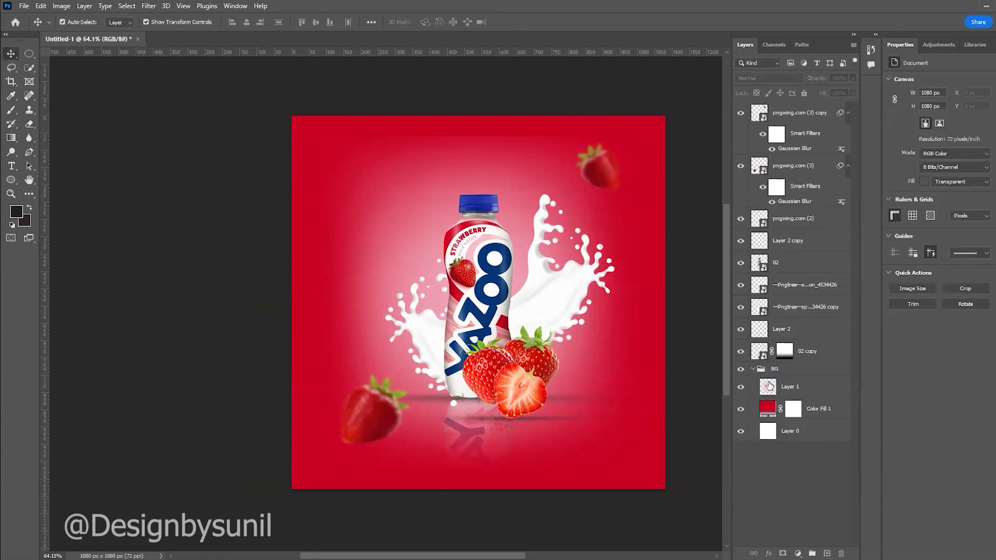
click(769, 386)
click(29, 124)
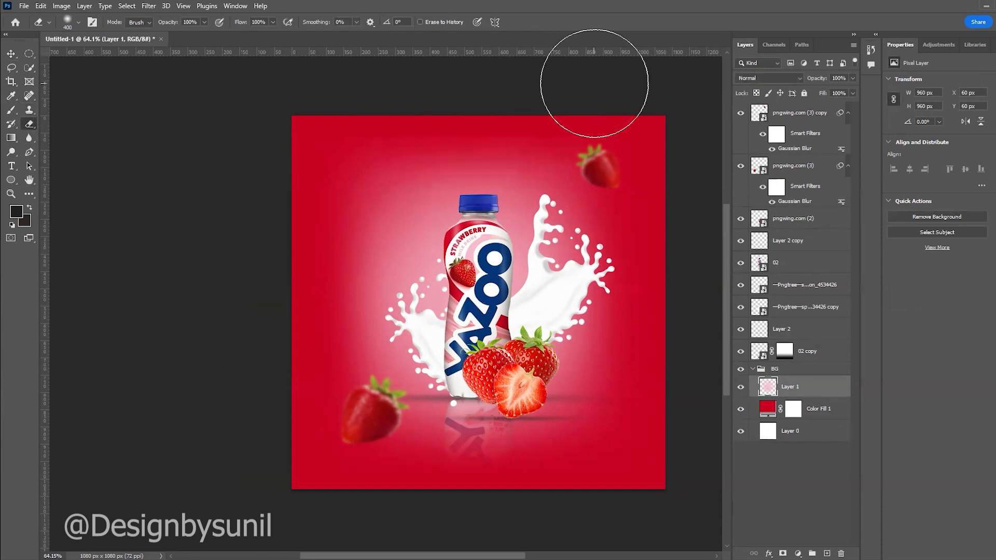
click(11, 54)
click(697, 422)
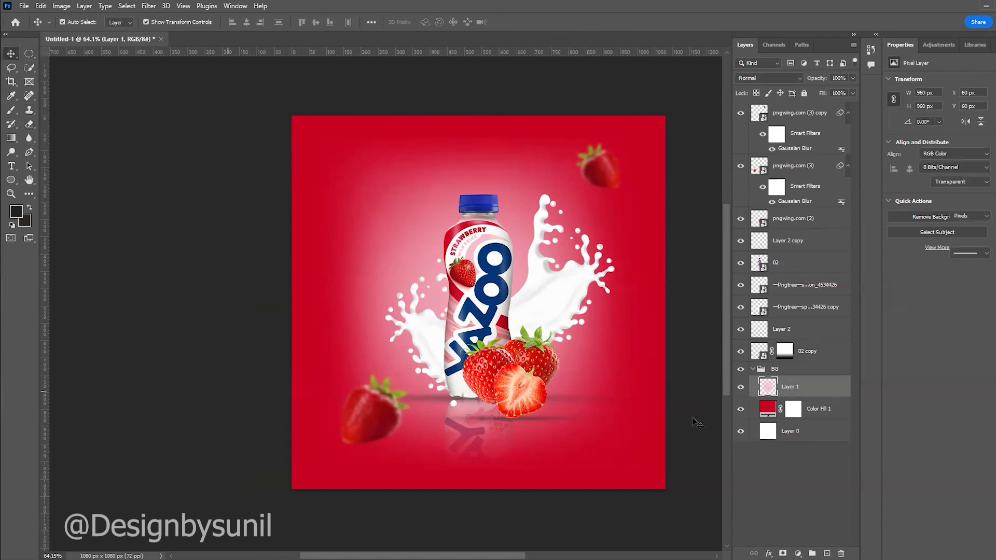
Place the milk-splashed strawberry image pngwing.com (9) and move it to the artwork's lower right corner.
click(753, 369)
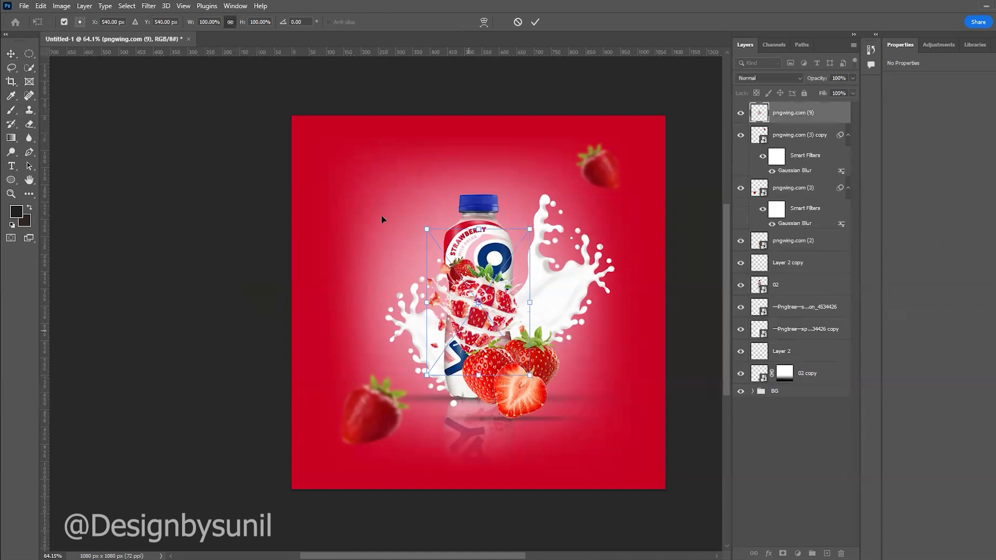
drag(469, 331, 368, 217)
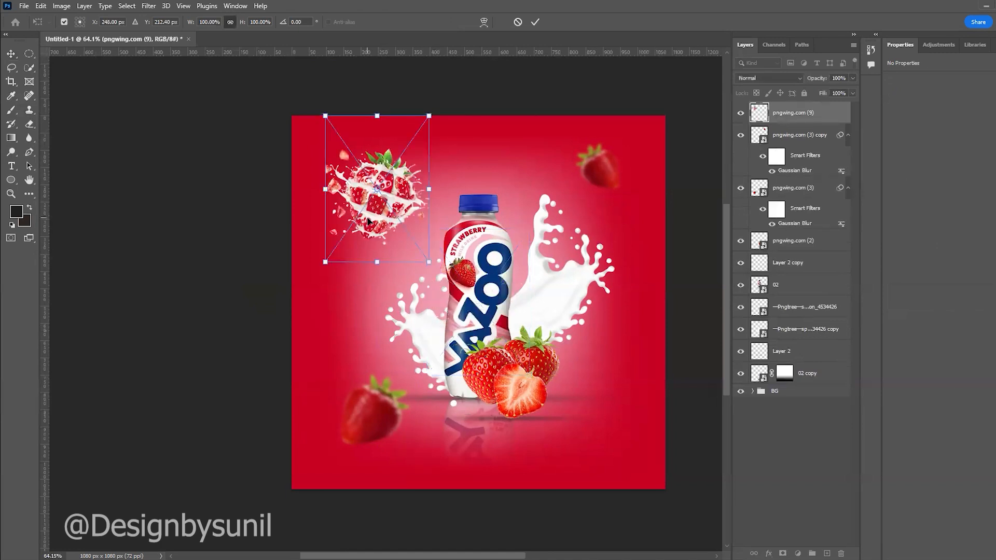
key(Return)
click(201, 384)
click(380, 213)
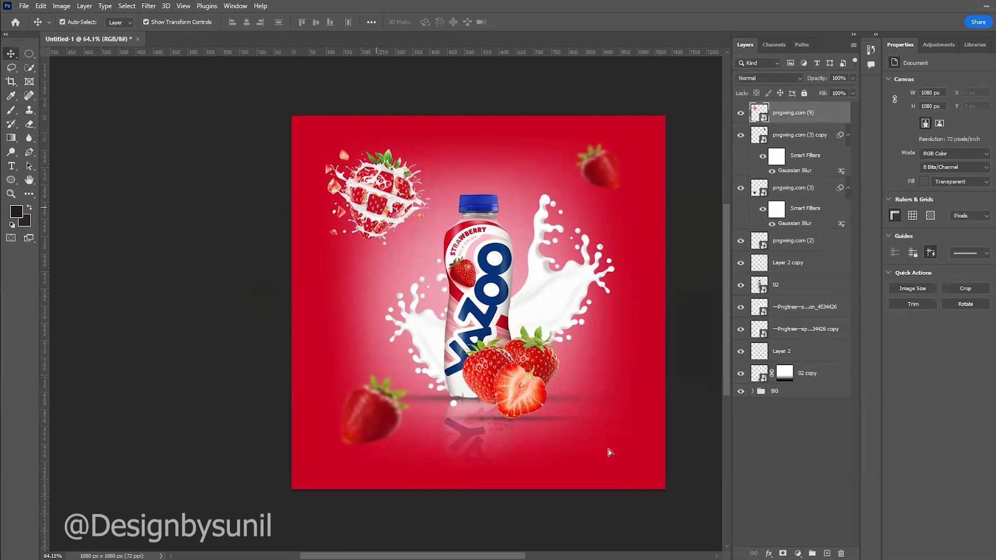
mouse_move(609, 449)
mouse_down()
mouse_move(604, 441)
mouse_move(623, 442)
mouse_move(390, 193)
mouse_move(386, 203)
mouse_move(615, 457)
mouse_move(622, 450)
mouse_up()
click(189, 451)
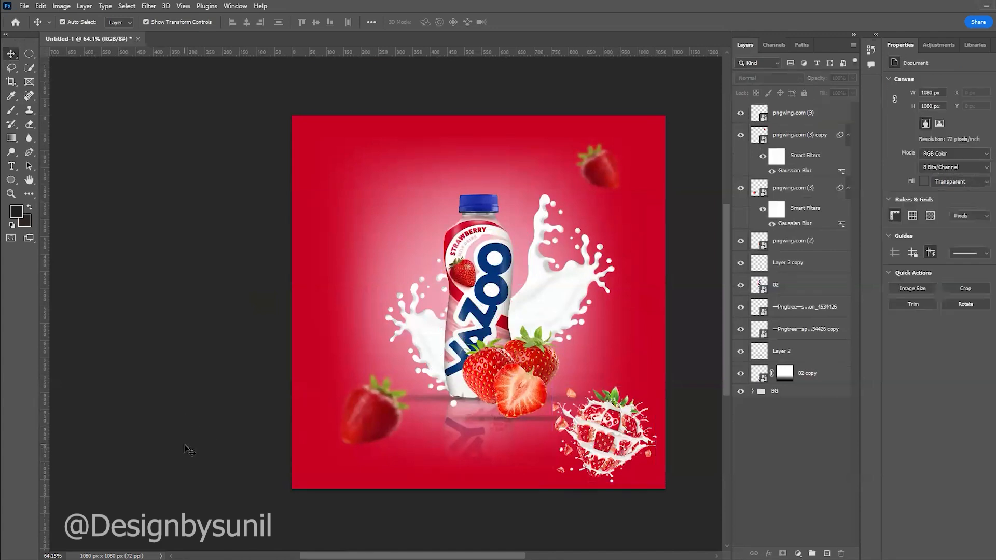
click(597, 463)
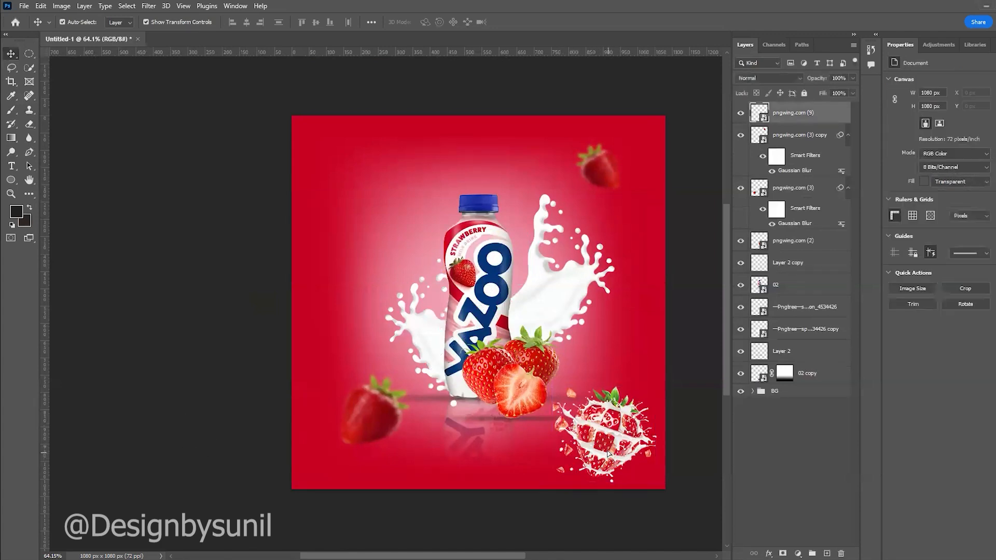
click(178, 400)
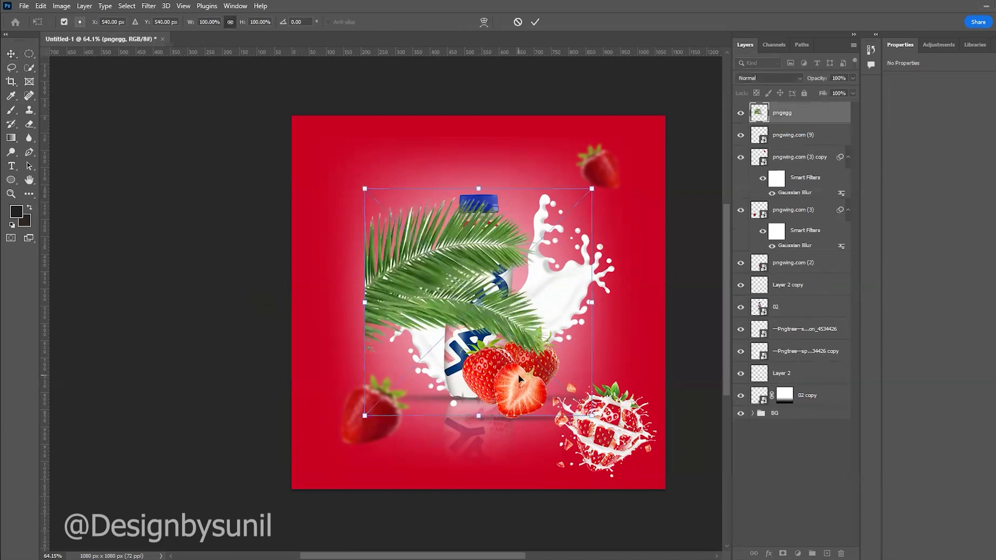
key(Escape)
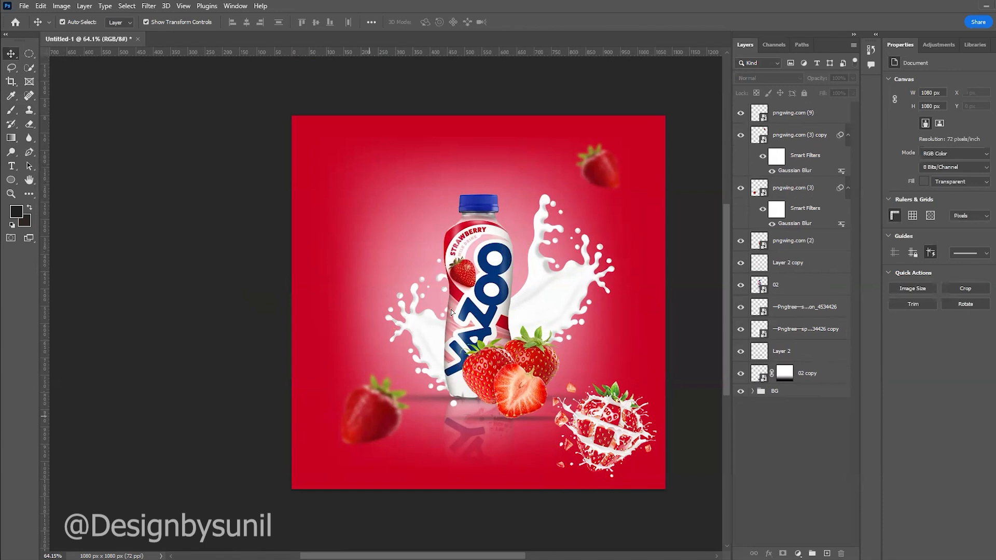
Place a sharp pngwing.com (3) strawberry scaled to 7.61% over the bottle's left edge, just below the label strawberry.
click(371, 410)
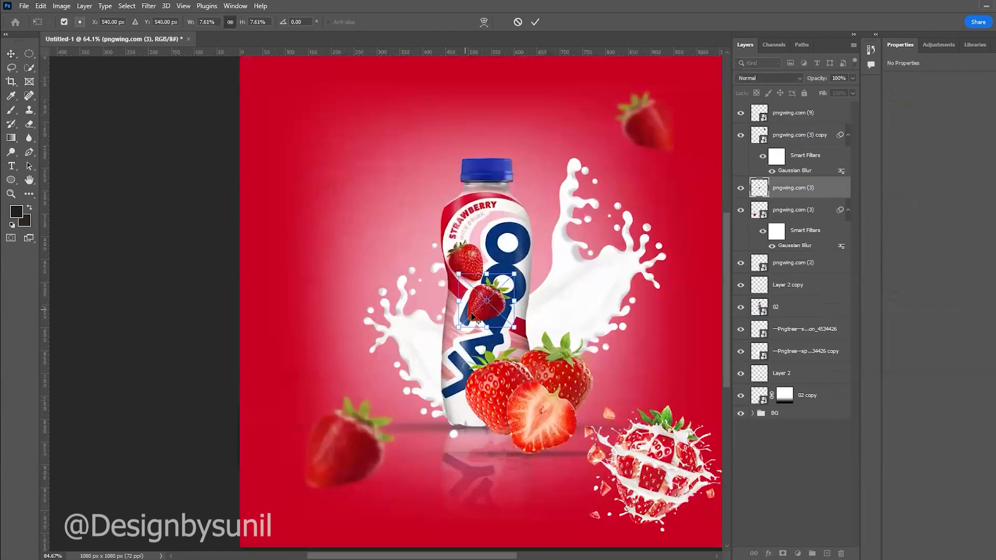
scroll(492, 310, up, 3)
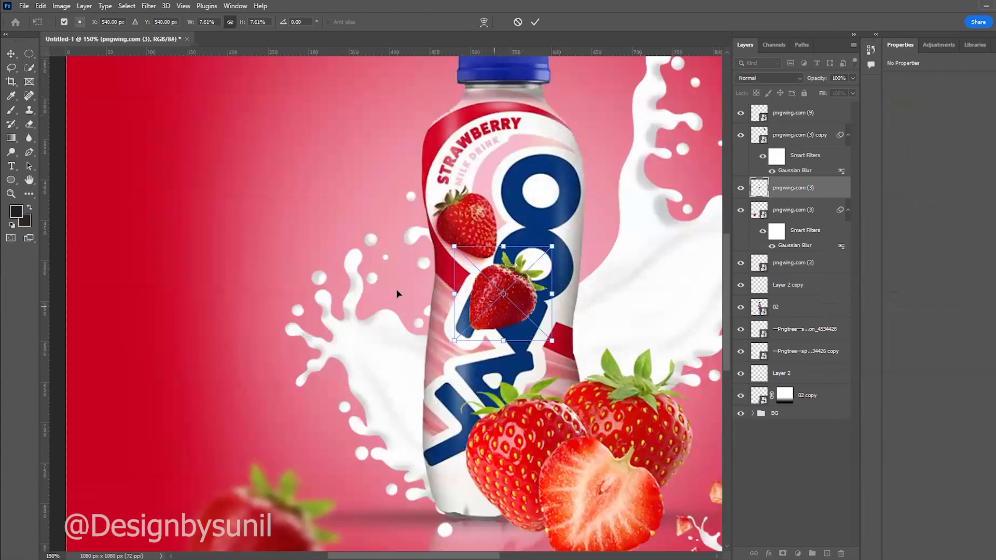
drag(500, 306, 428, 298)
scroll(488, 339, down, 3)
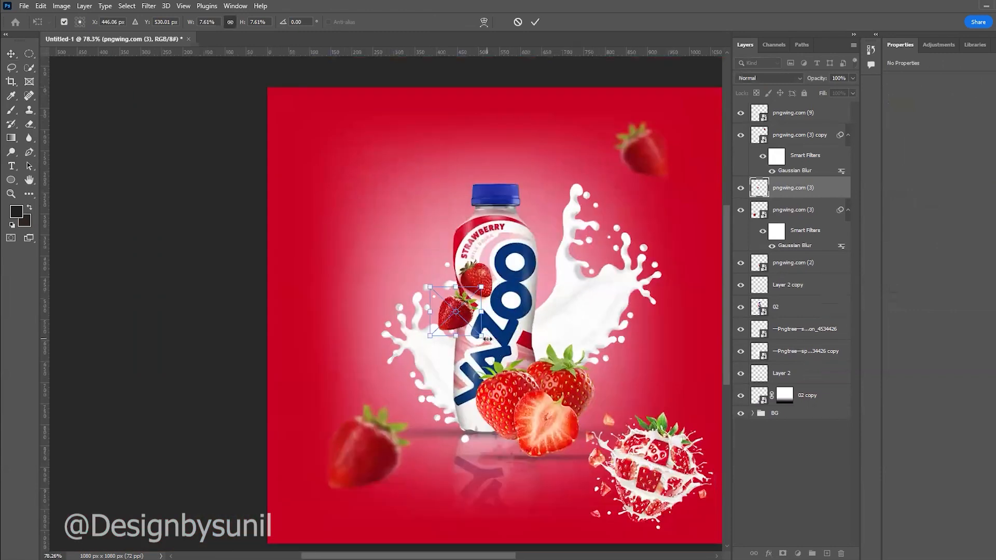
scroll(487, 339, down, 1)
key(Return)
click(188, 432)
scroll(551, 320, down, 3)
scroll(449, 336, up, 5)
scroll(437, 342, up, 1)
scroll(439, 353, down, 3)
scroll(440, 365, up, 1)
scroll(396, 377, down, 2)
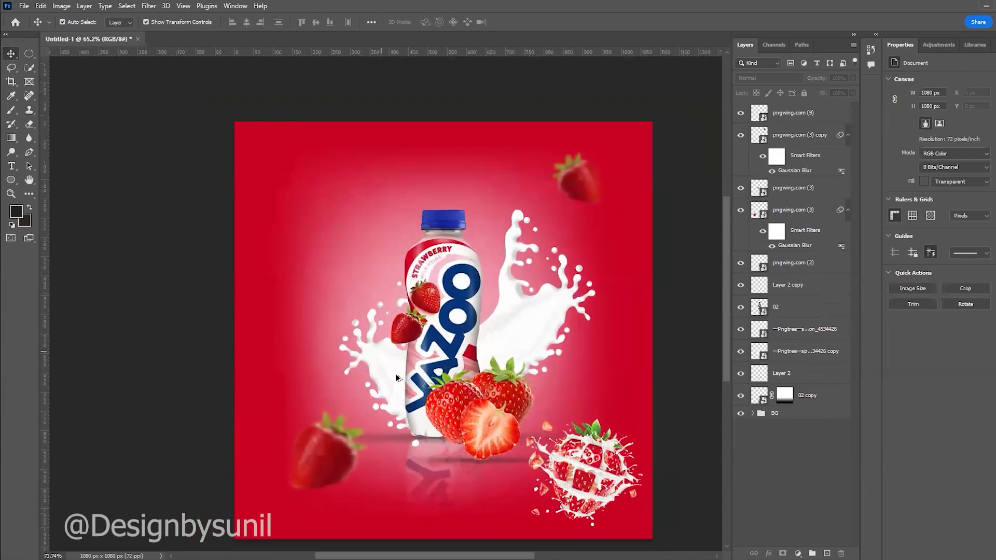
scroll(386, 382, down, 1)
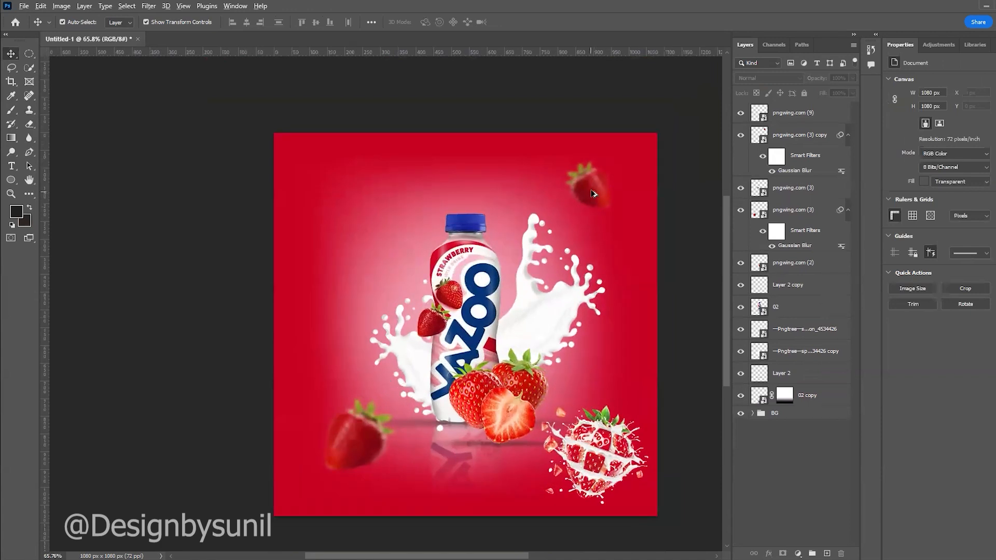
Duplicate the upper right blurred strawberry to the artwork's right and left sides and flip the left copy horizontally.
alt+drag(627, 366, 630, 369)
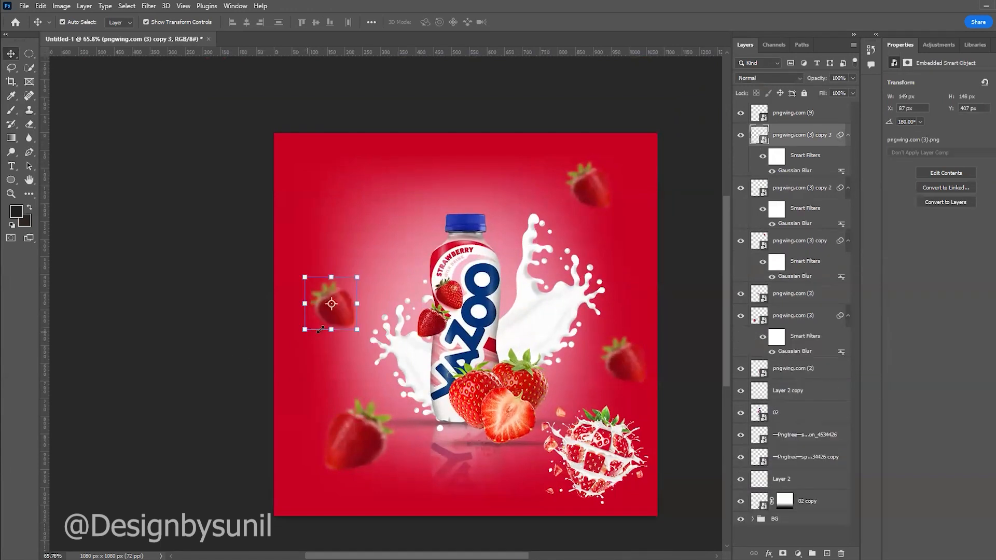
key(ctrl)
key(ctrl+t)
key(Return)
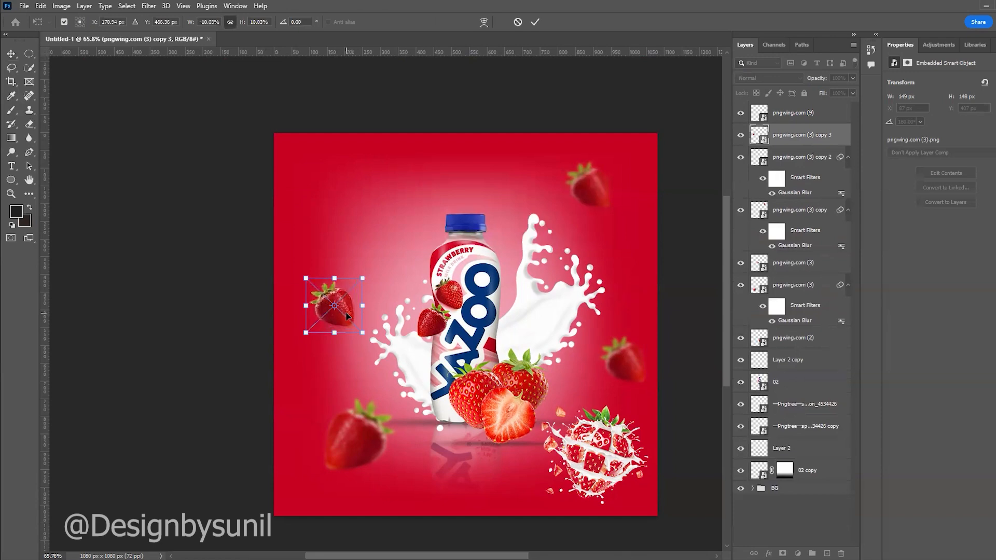
right_click(346, 315)
click(386, 512)
key(Return)
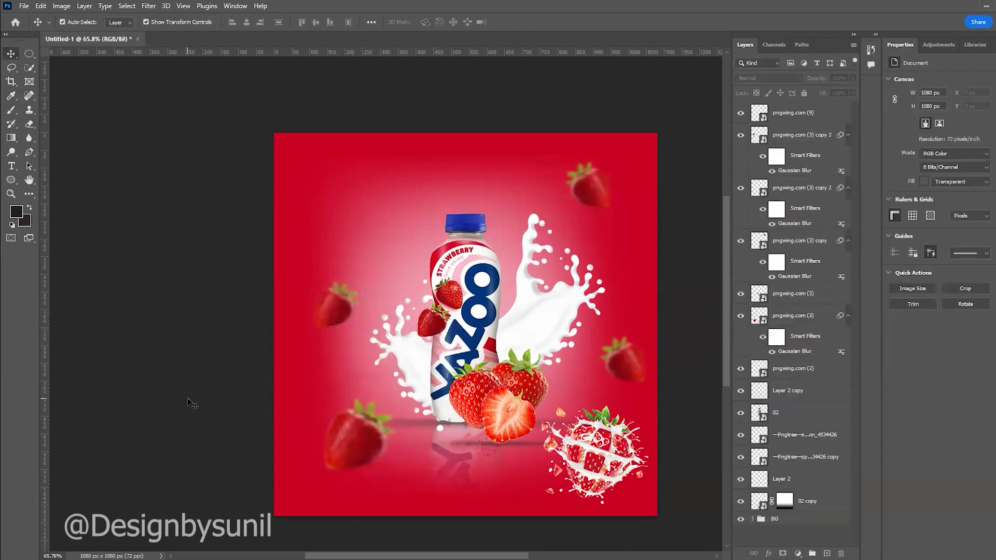
Review the overall composition of the bottle, milk splashes and strawberries.
scroll(450, 290, down, 2)
scroll(449, 289, down, 2)
scroll(394, 288, up, 6)
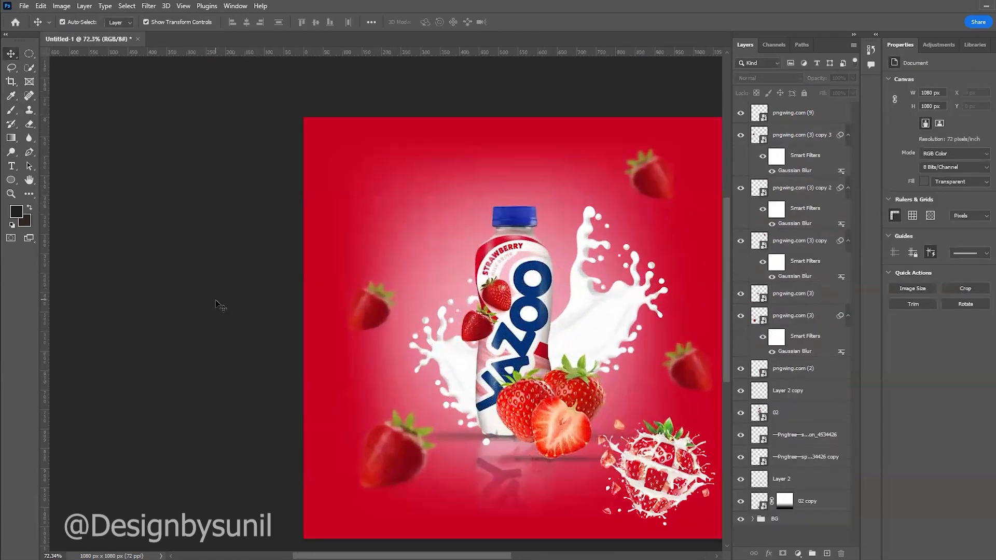
scroll(222, 305, down, 2)
scroll(459, 267, up, 1)
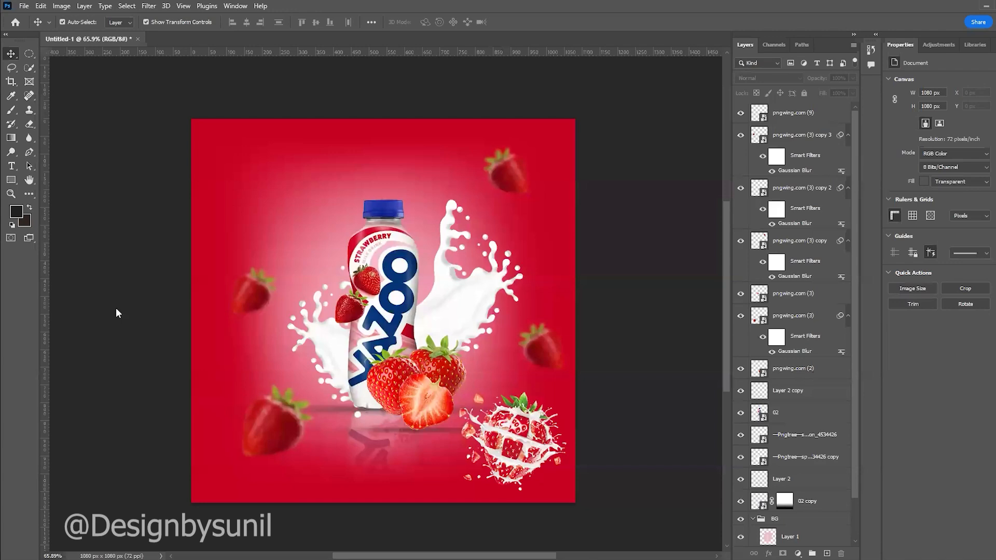
scroll(116, 307, down, 5)
scroll(353, 251, up, 7)
scroll(454, 249, down, 2)
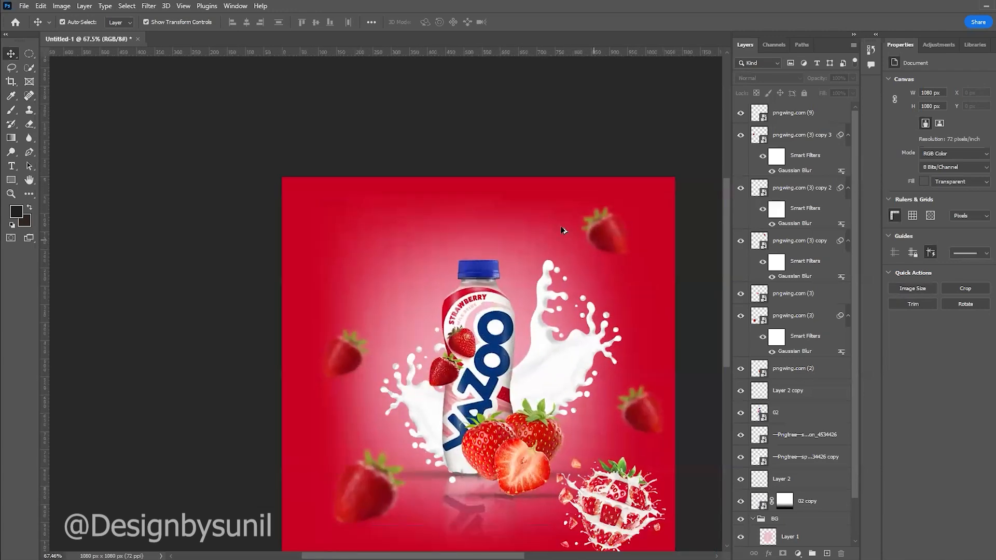
Add the title YAZOO in white Bubble Talk at the artwork's upper left and scale it to 149.26 pt.
scroll(429, 218, up, 3)
click(12, 166)
click(289, 243)
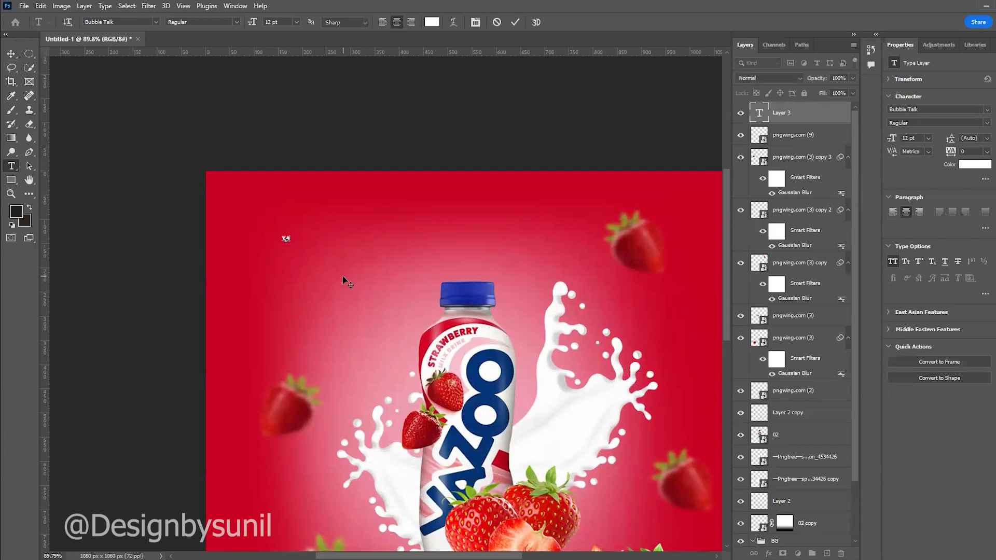
text(YAZOO)
click(11, 54)
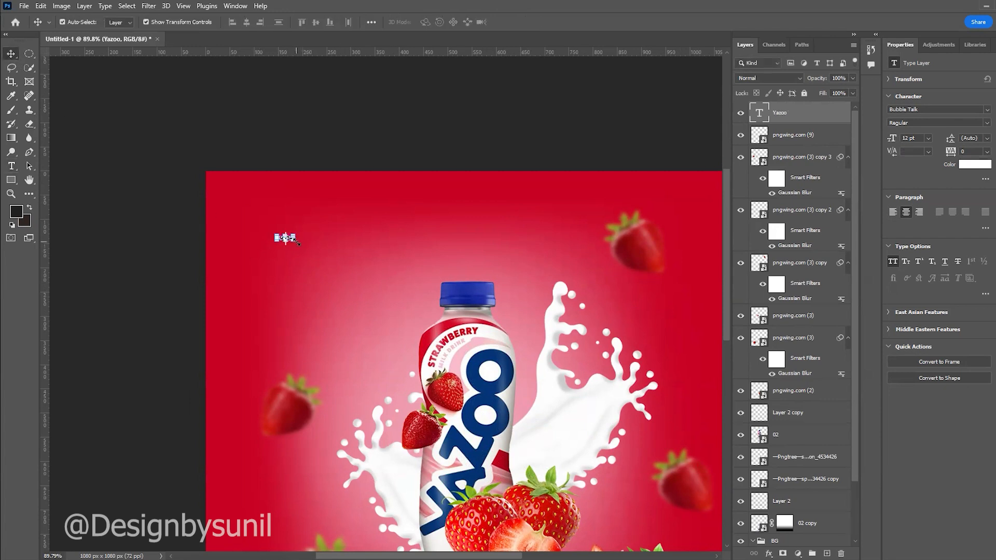
key(ctrl+t)
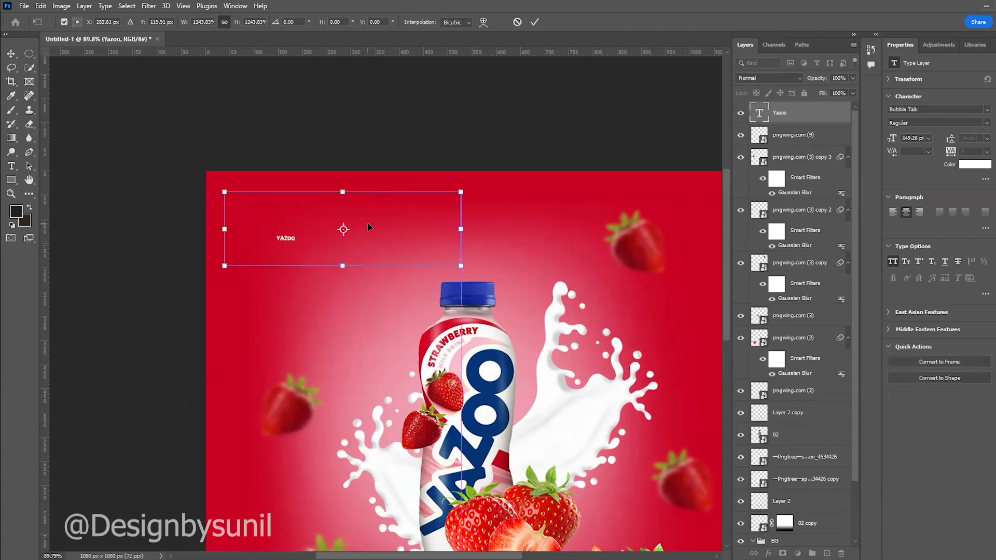
click(110, 272)
Duplicate the YAZOO title below itself, change the copy's text to STROWBERRY and scale it to 64.08 pt.
scroll(313, 293, down, 2)
scroll(363, 267, up, 4)
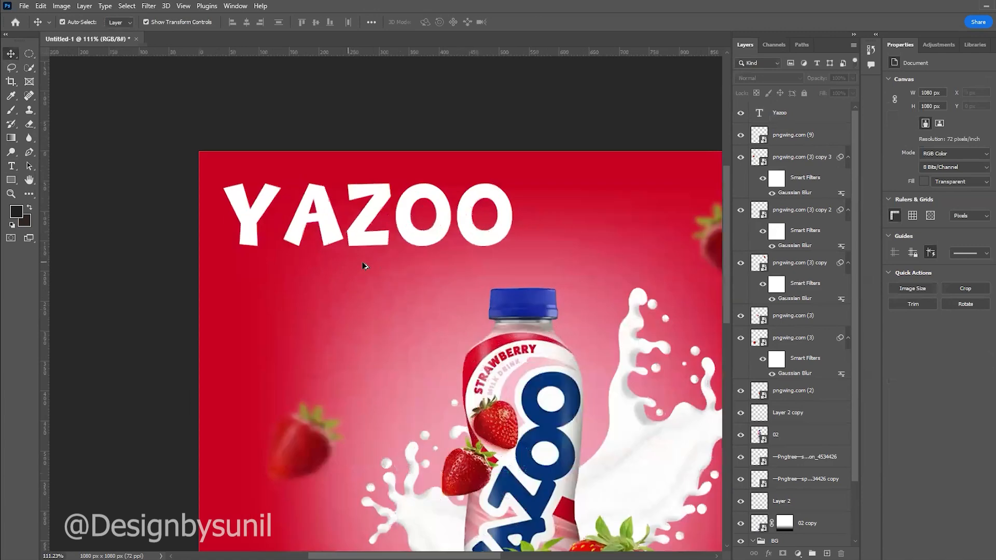
alt+drag(369, 217, 368, 304)
double_click(368, 304)
text(ST)
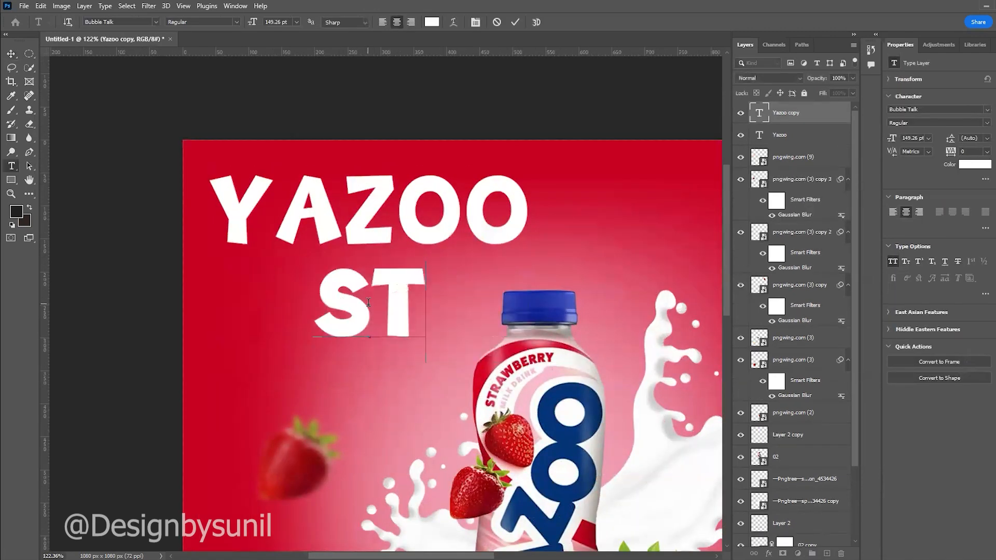
text(ROWBERRY)
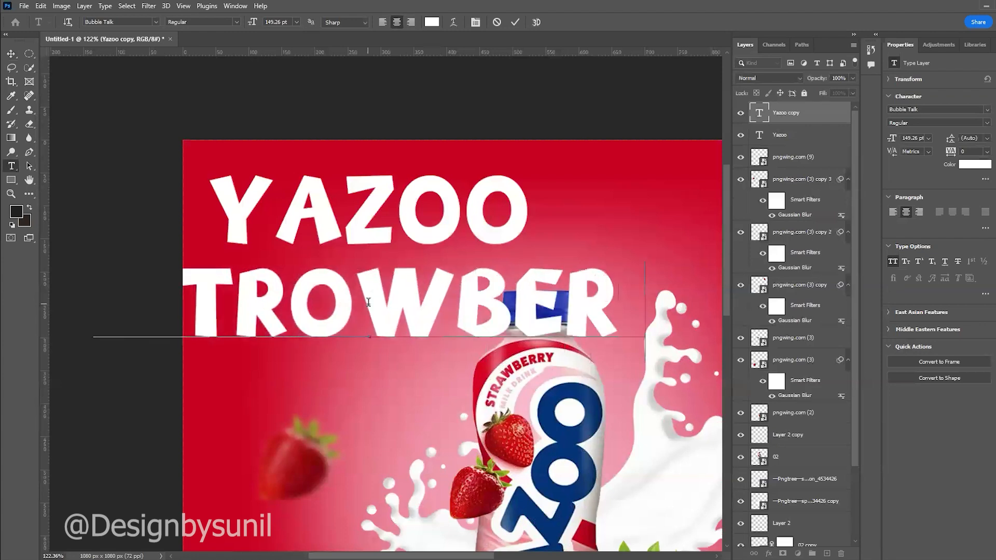
click(11, 53)
key(ctrl+t)
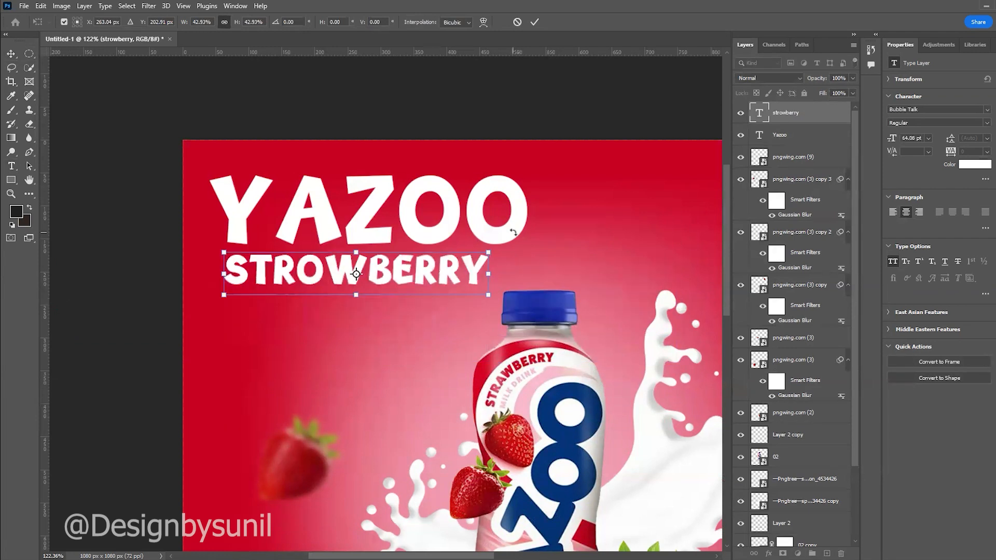
key(Return)
Scale the YAZOO title to 127.56 pt and move the STROWBERRY line down to leave a gap between them.
click(516, 231)
key(ctrl+t)
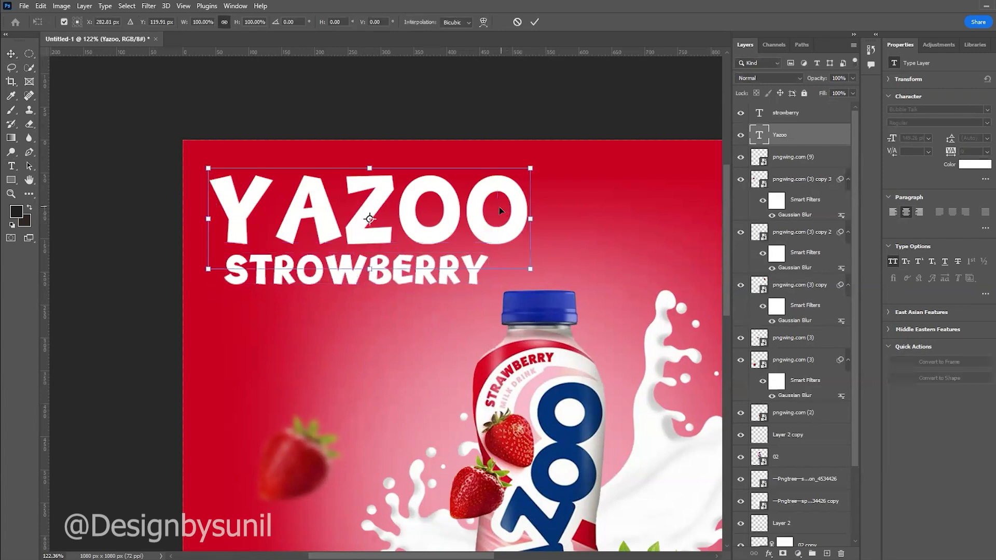
drag(498, 220, 444, 227)
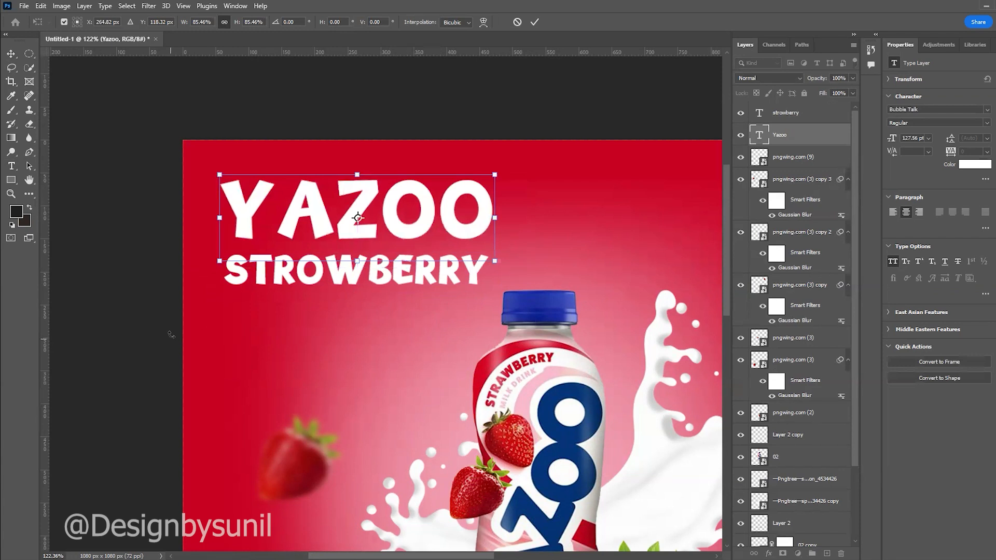
key(Return)
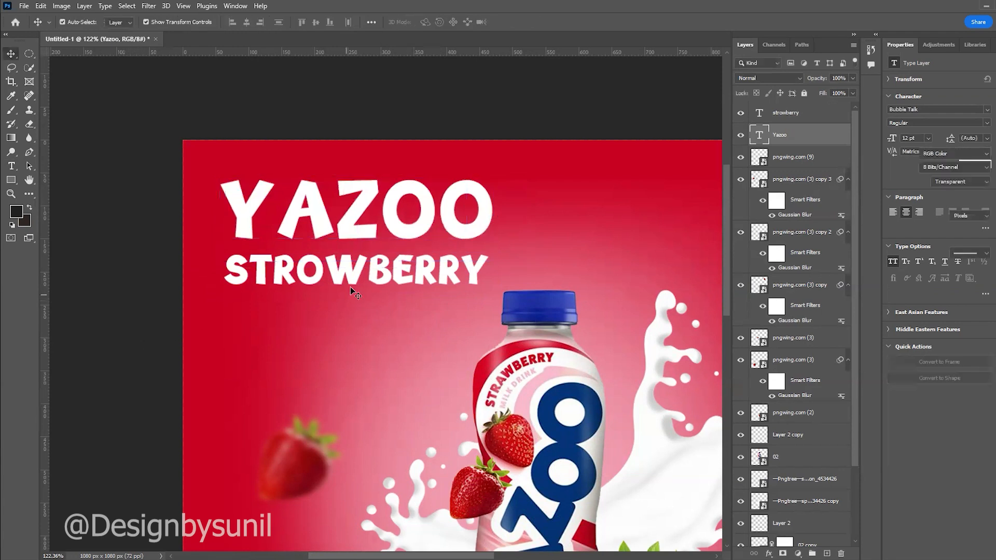
click(352, 283)
drag(349, 336, 345, 390)
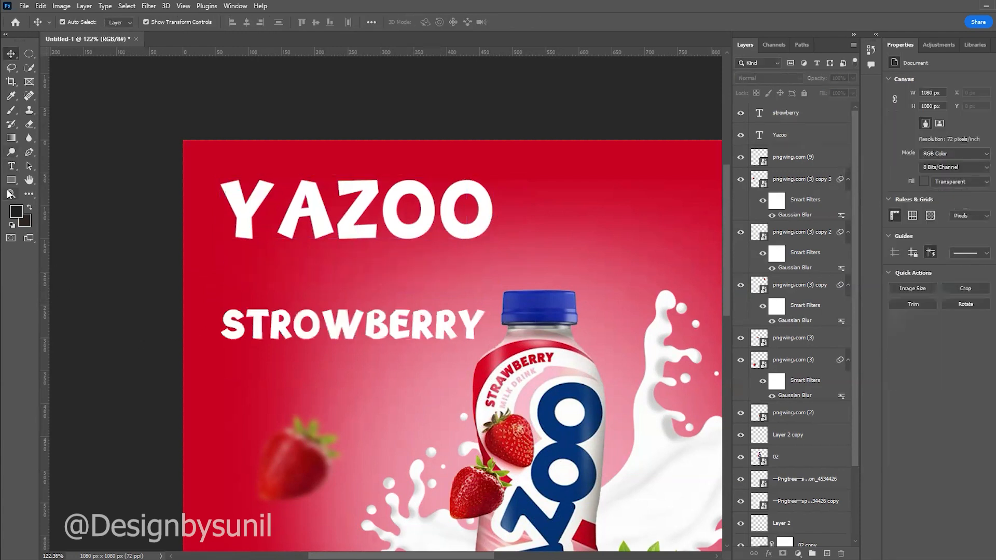
Draw a 410 by 58 px rectangle between YAZOO and STROWBERRY and round its corners to 10 px.
click(11, 179)
scroll(237, 270, up, 1)
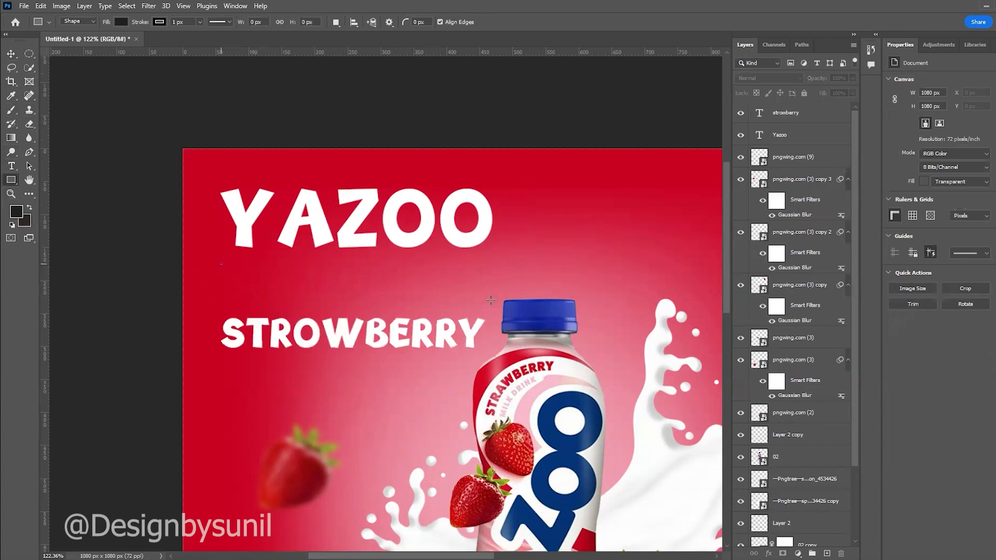
drag(219, 260, 480, 297)
scroll(225, 254, up, 5)
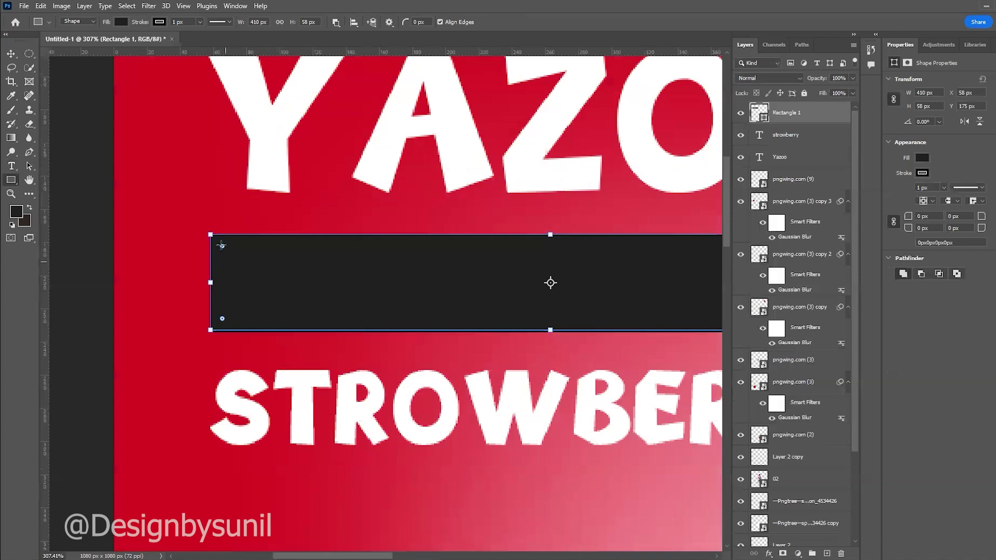
drag(227, 251, 231, 255)
key(v)
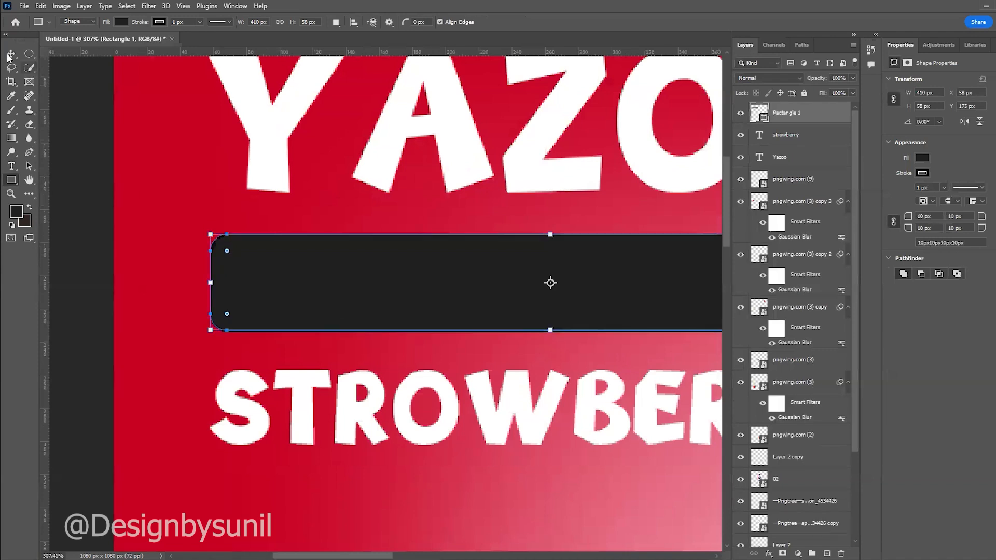
Give the rounded rectangle a white fill and remove its stroke.
click(921, 158)
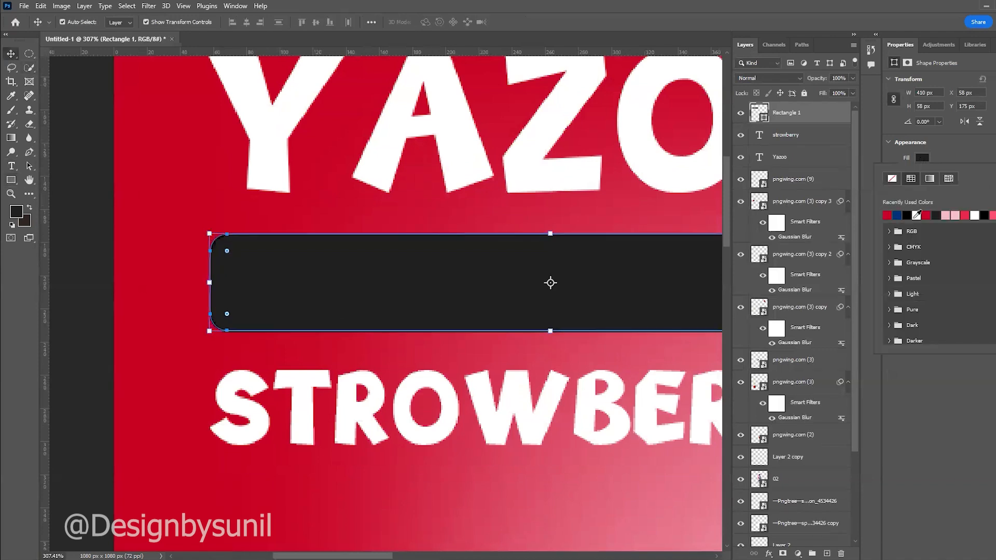
click(888, 216)
click(942, 161)
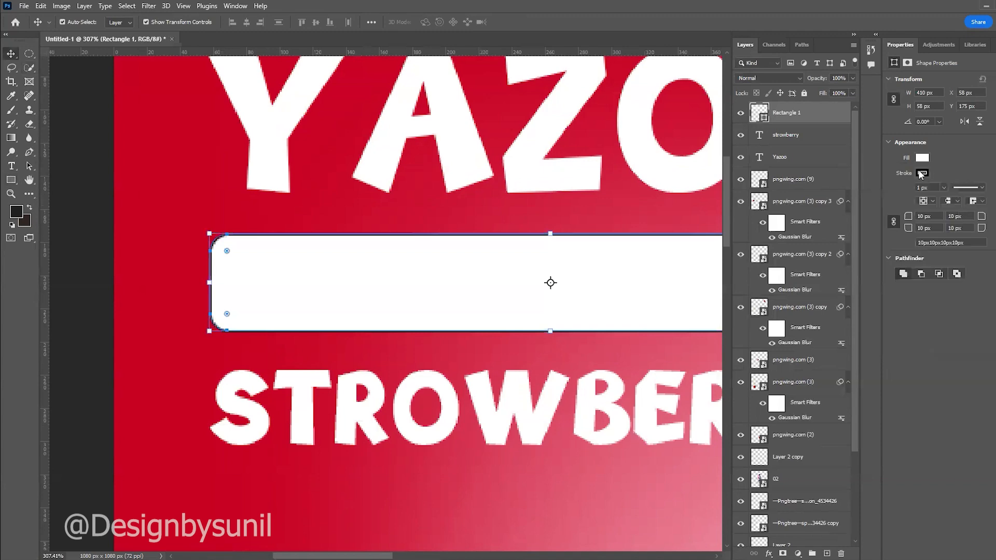
click(921, 174)
click(892, 194)
click(969, 154)
click(75, 264)
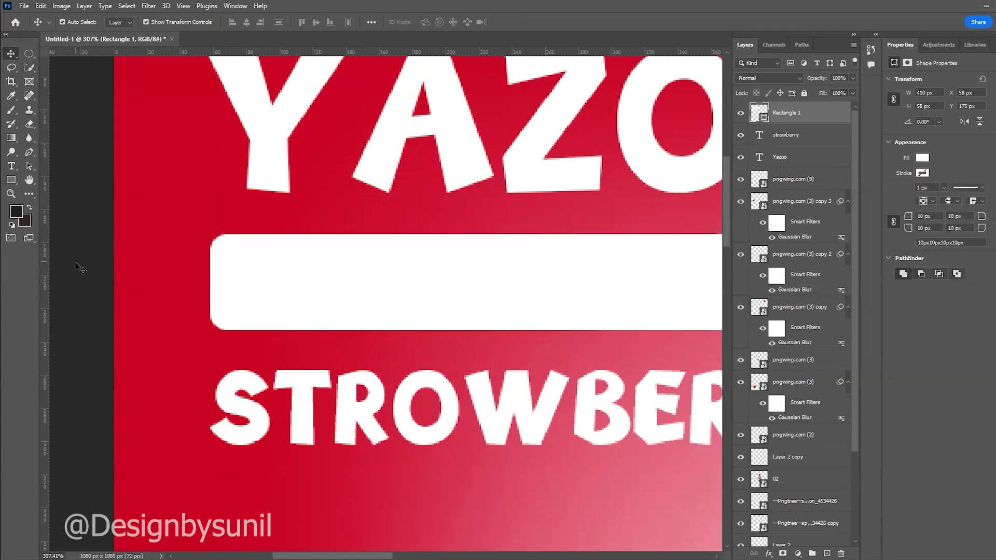
Bring the STROWBERRY text layer above the white rectangle's layer and move the text onto the rectangle.
scroll(392, 274, down, 5)
click(455, 336)
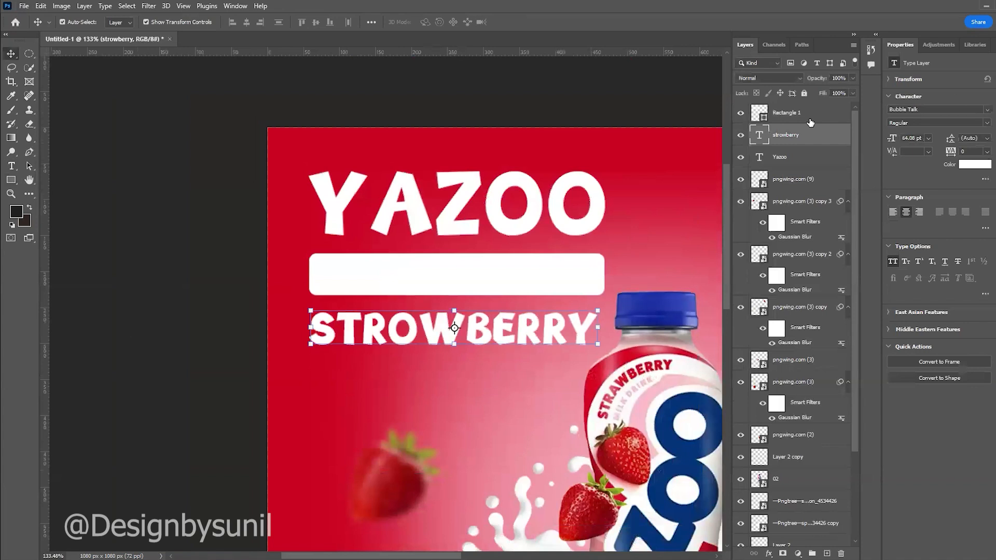
drag(794, 136, 793, 108)
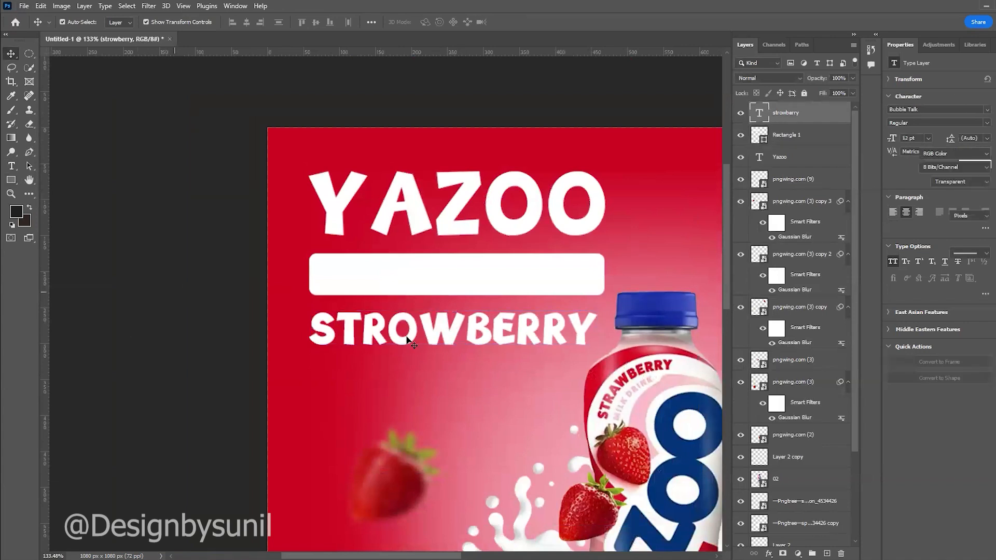
drag(478, 329, 471, 276)
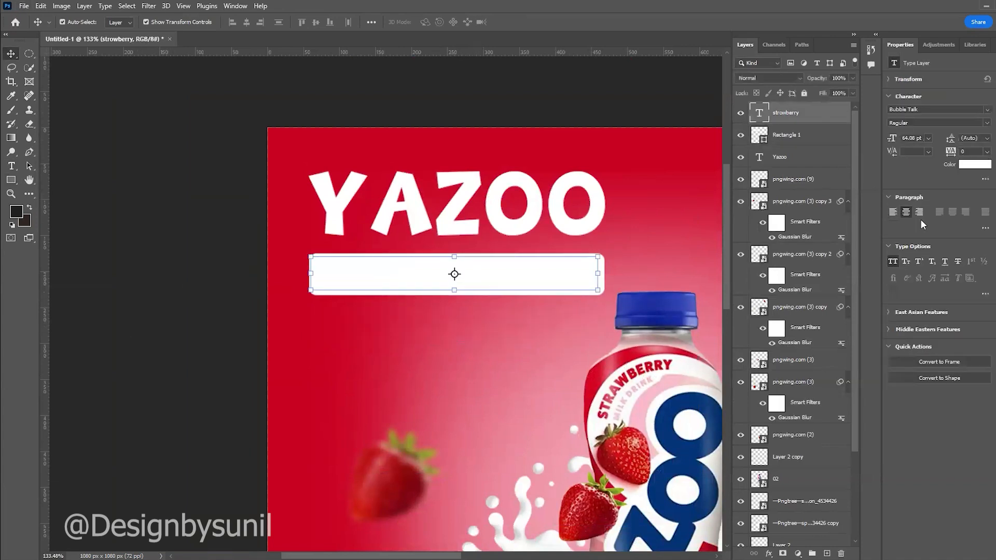
Recolour the STROWBERRY text with the copied background red.
click(967, 165)
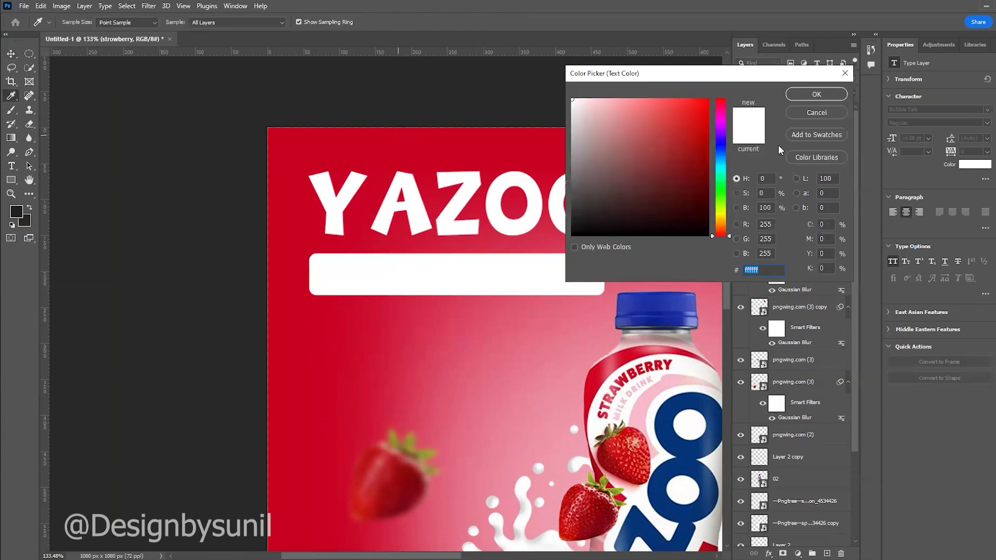
key(ctrl+v)
click(807, 95)
click(210, 280)
Scale the STROWBERRY text to 61.46 pt and centre it inside the white rounded rectangle.
scroll(494, 280, up, 2)
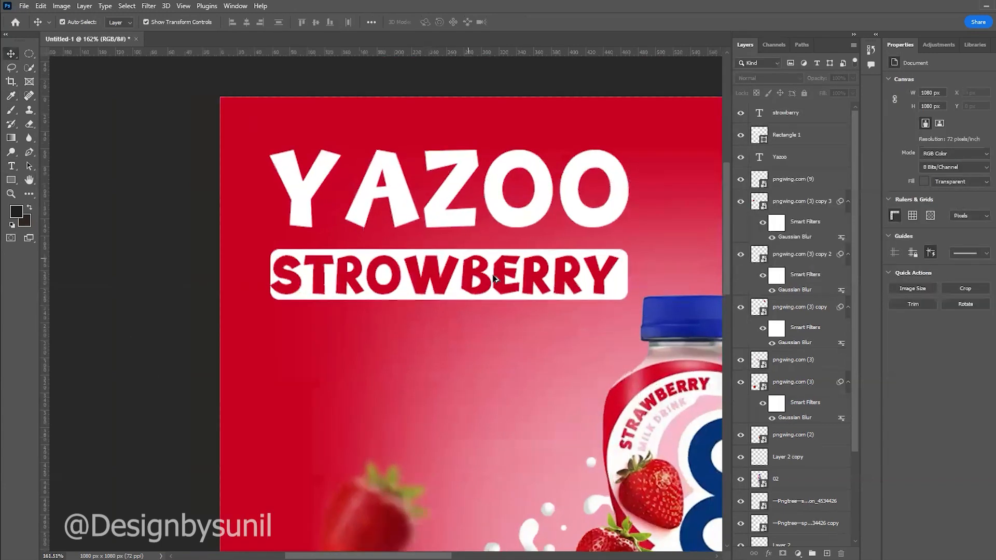
scroll(494, 279, up, 1)
click(505, 276)
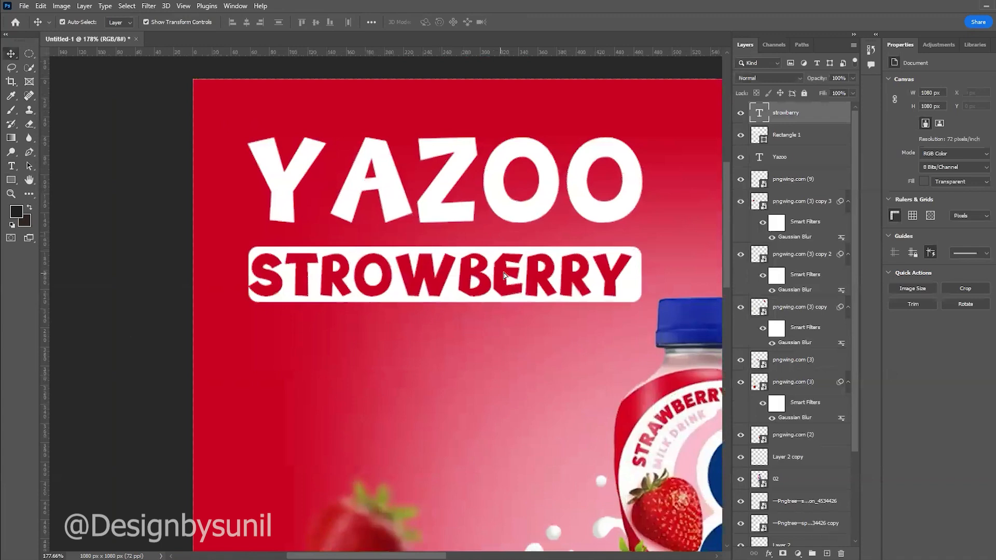
scroll(644, 296, up, 3)
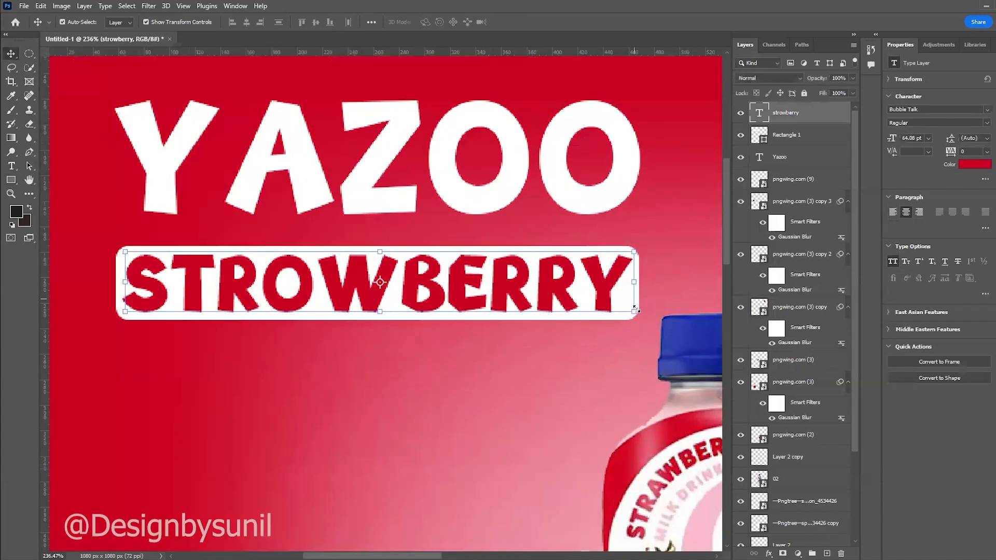
drag(636, 308, 625, 310)
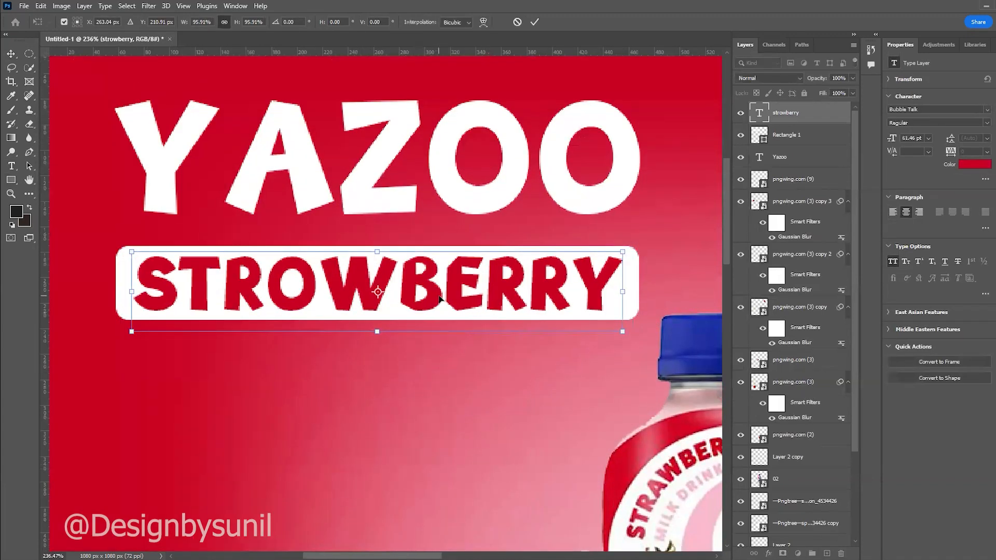
drag(438, 298, 438, 298)
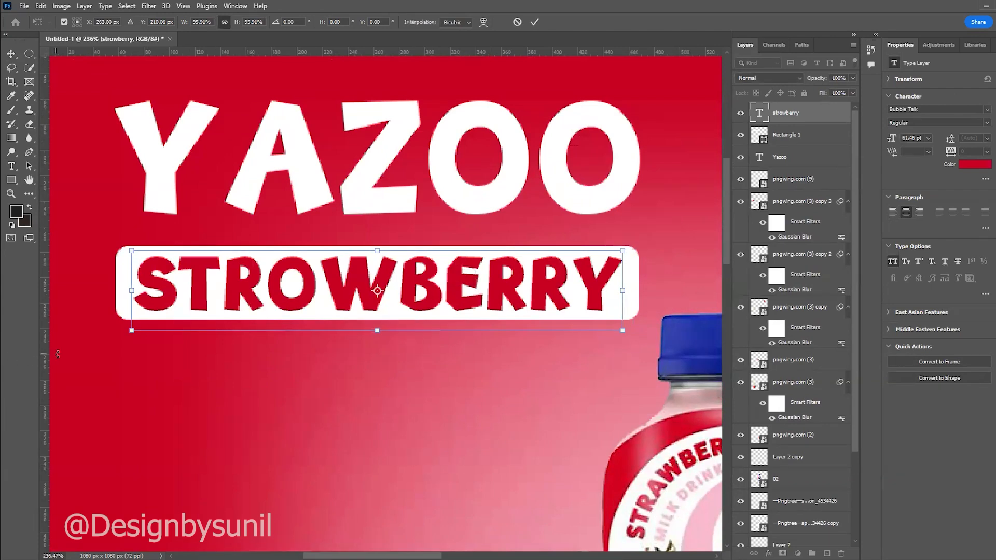
scroll(474, 351, down, 2)
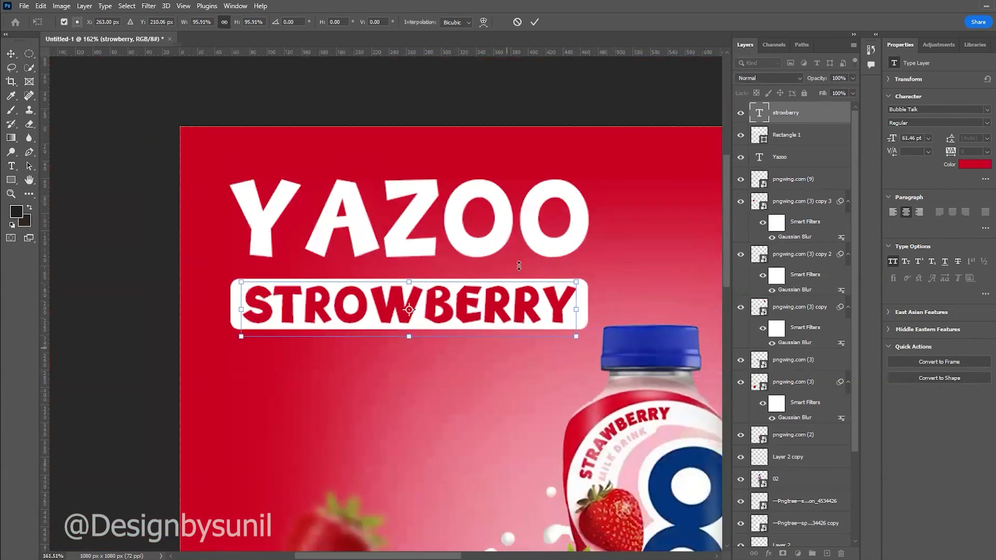
click(535, 22)
click(145, 330)
Replace the text of the small YAZOO copy below the rectangle with MILK DRINK.
scroll(433, 311, up, 4)
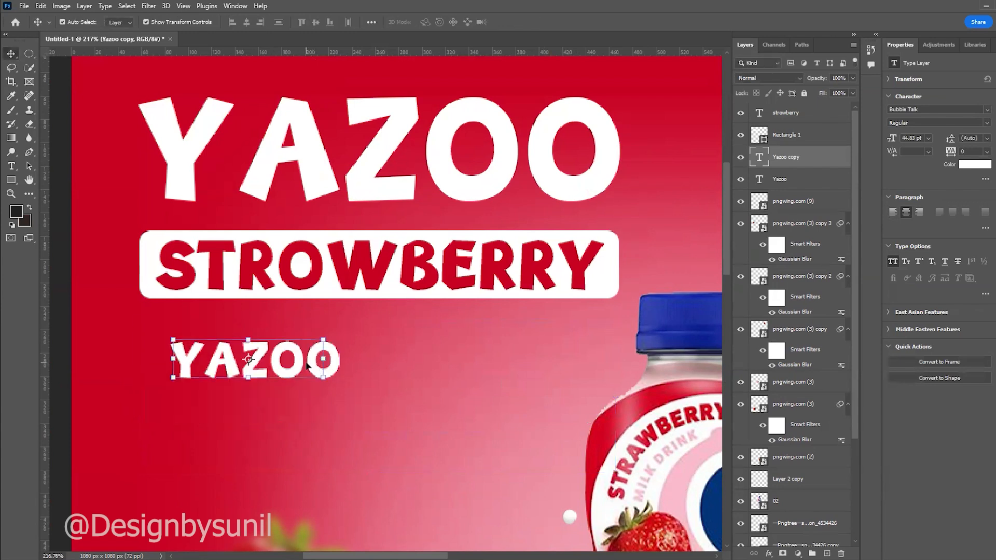
key(m)
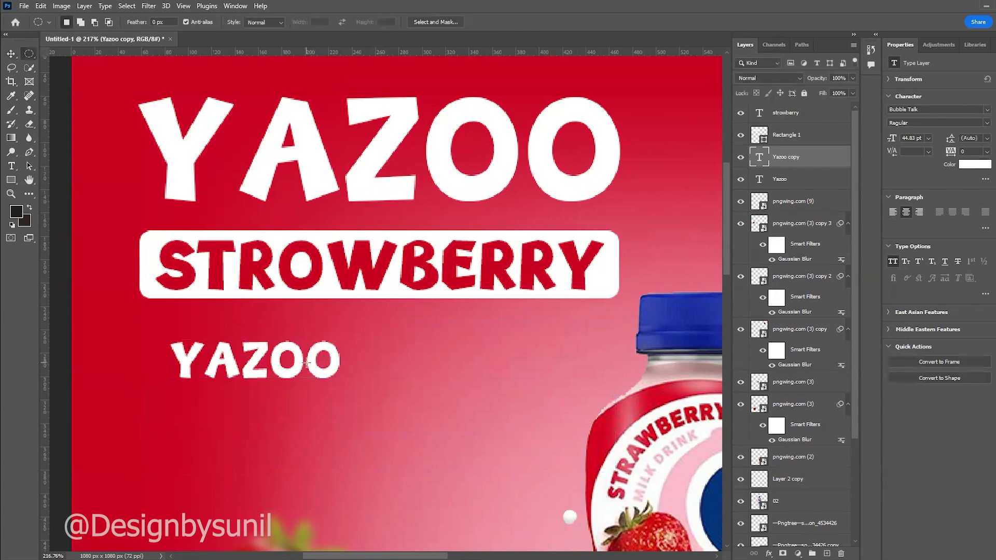
key(v)
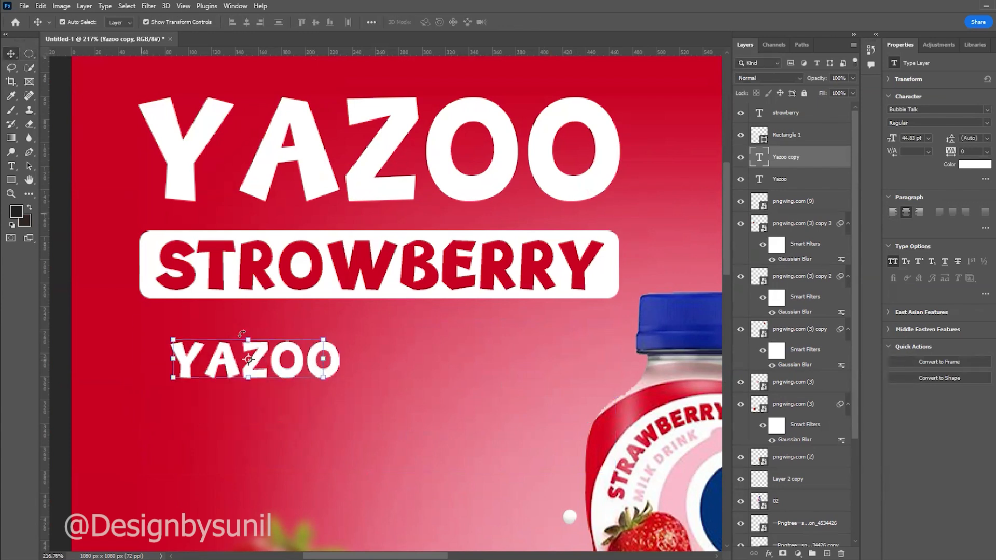
double_click(262, 354)
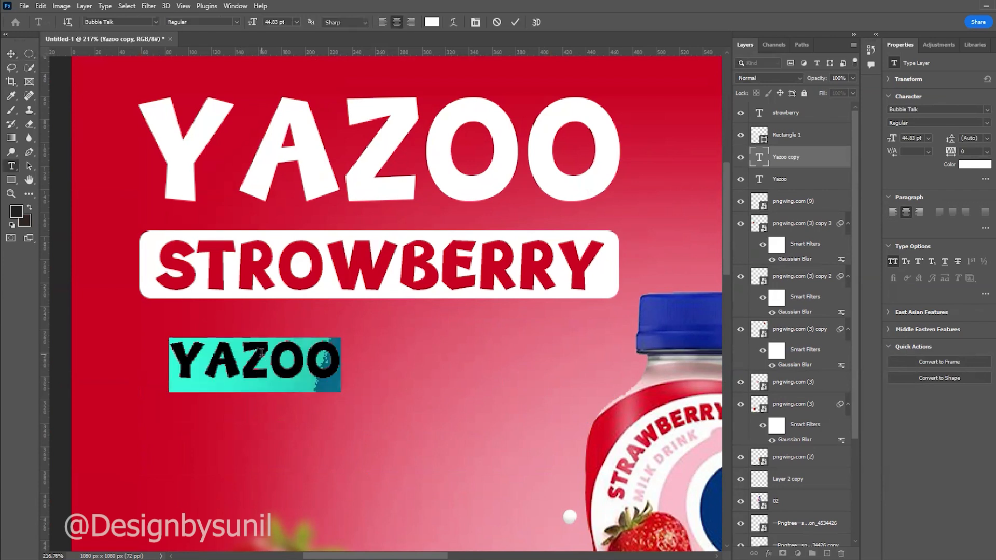
text(MILK D)
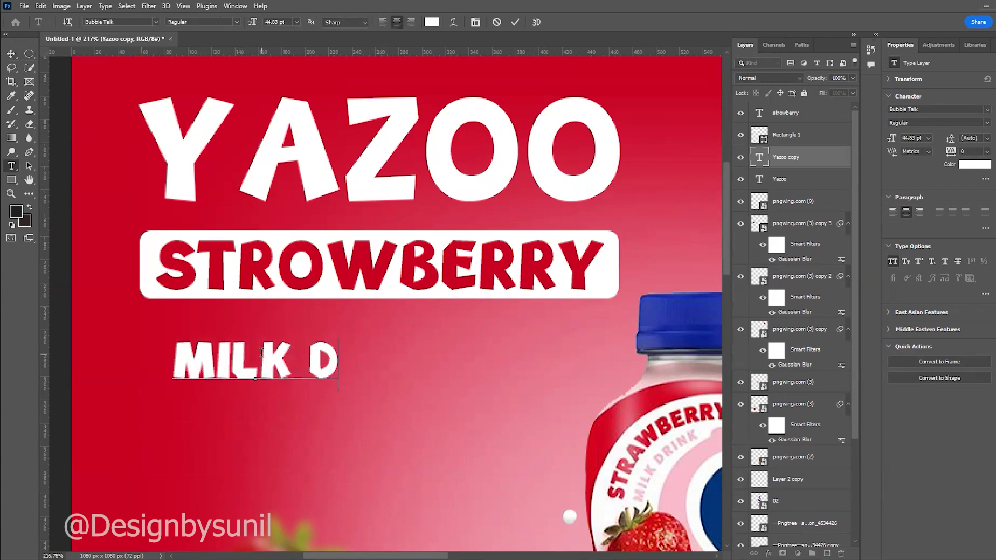
text(RINK)
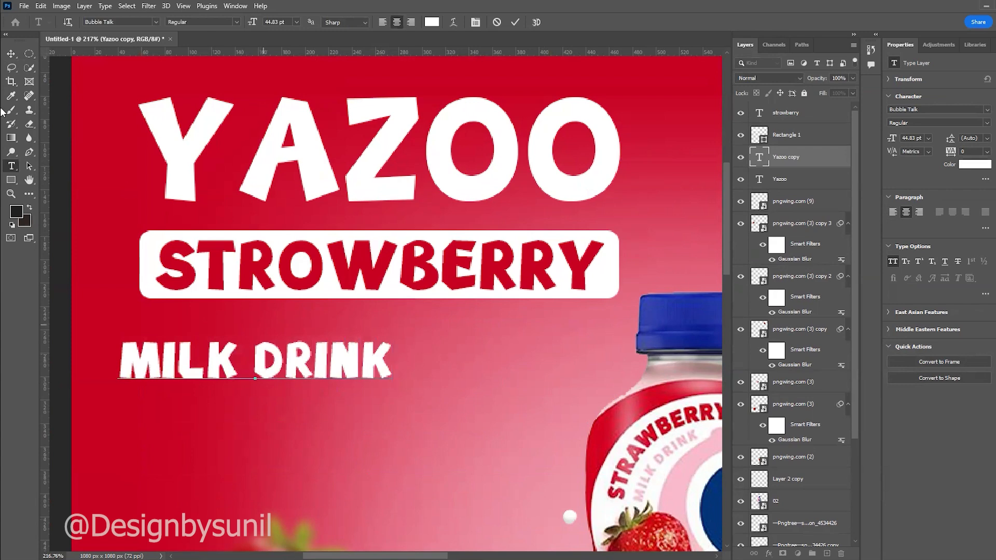
click(10, 53)
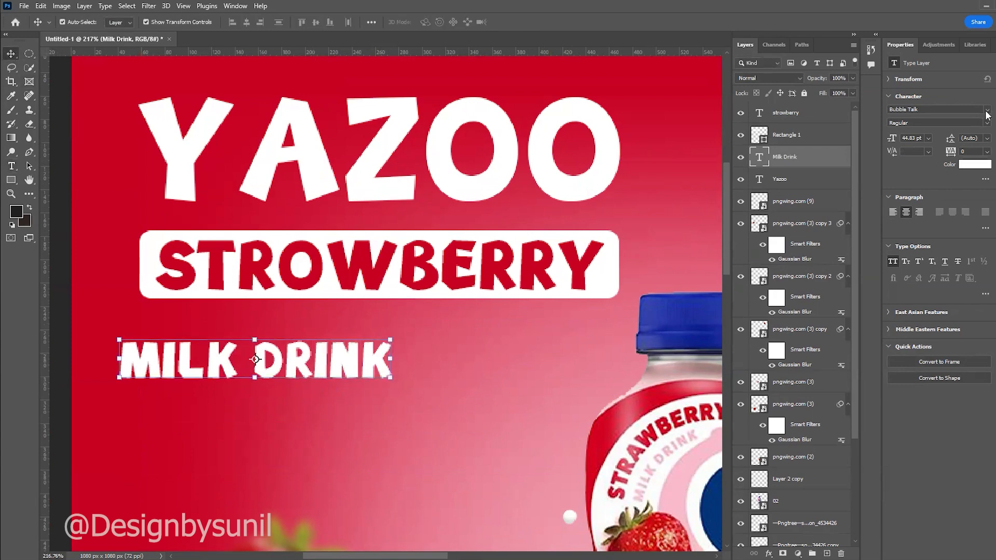
Browse the font previews for the MILK DRINK text and apply the Cerise font.
click(988, 113)
scroll(934, 234, down, 2)
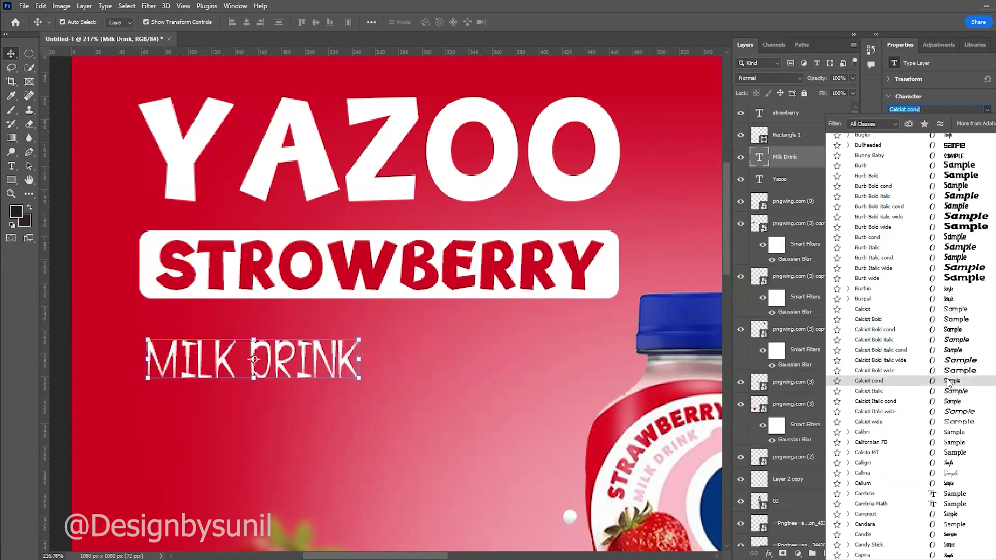
scroll(948, 386, down, 3)
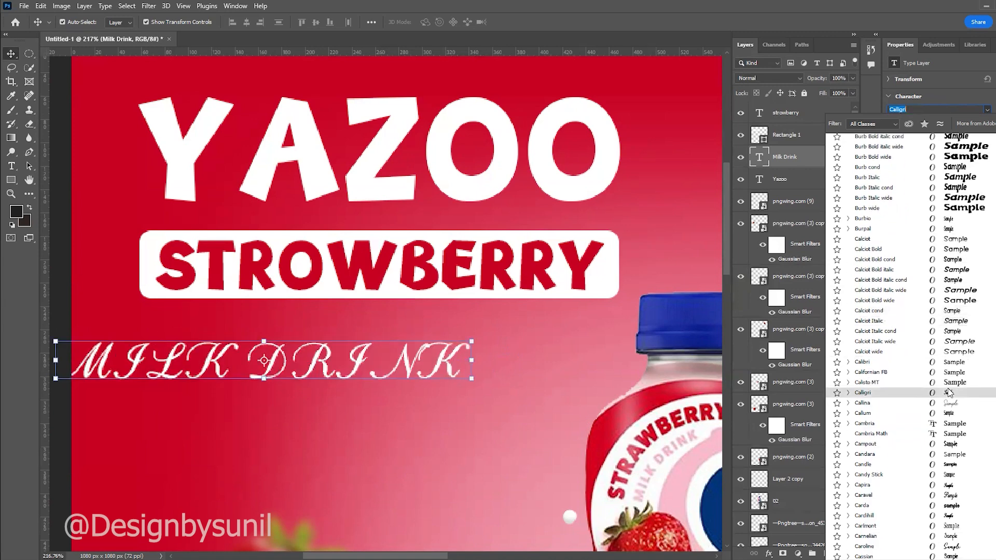
scroll(948, 388, down, 3)
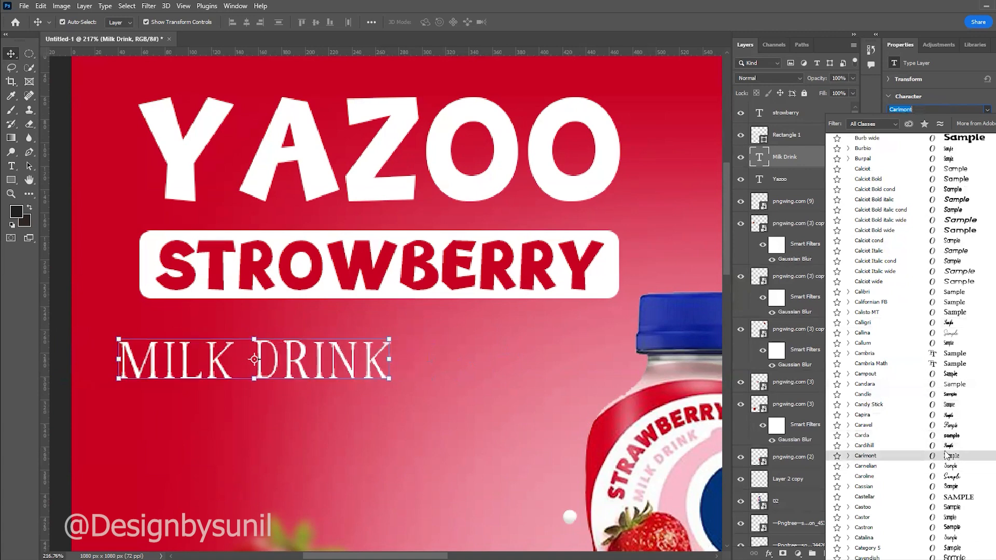
scroll(946, 454, down, 1)
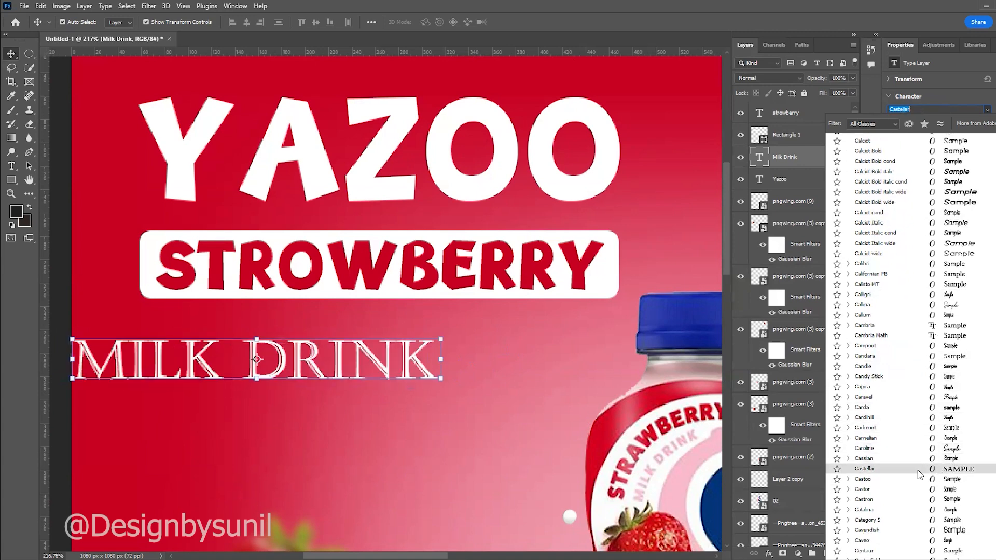
scroll(918, 471, down, 1)
scroll(918, 471, down, 2)
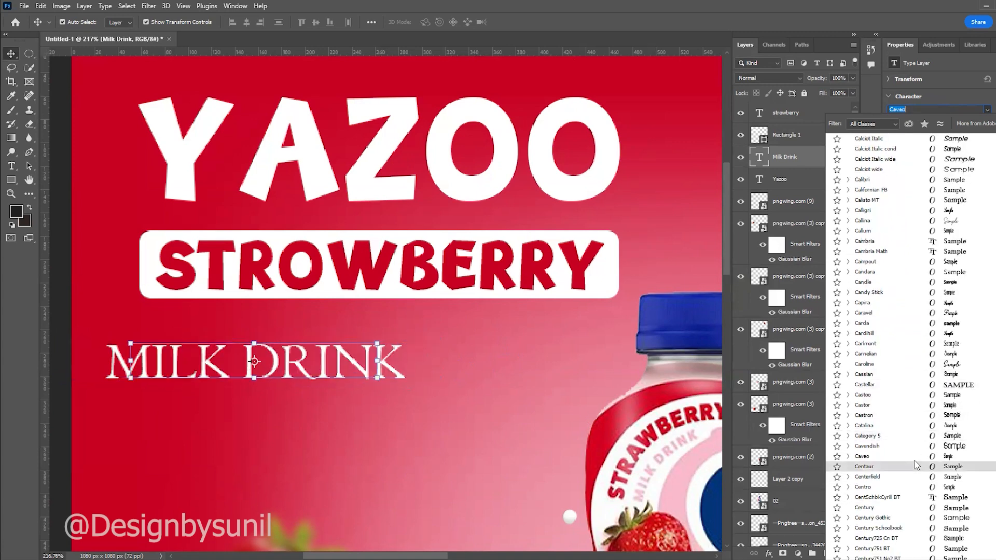
scroll(917, 466, down, 1)
scroll(917, 465, down, 1)
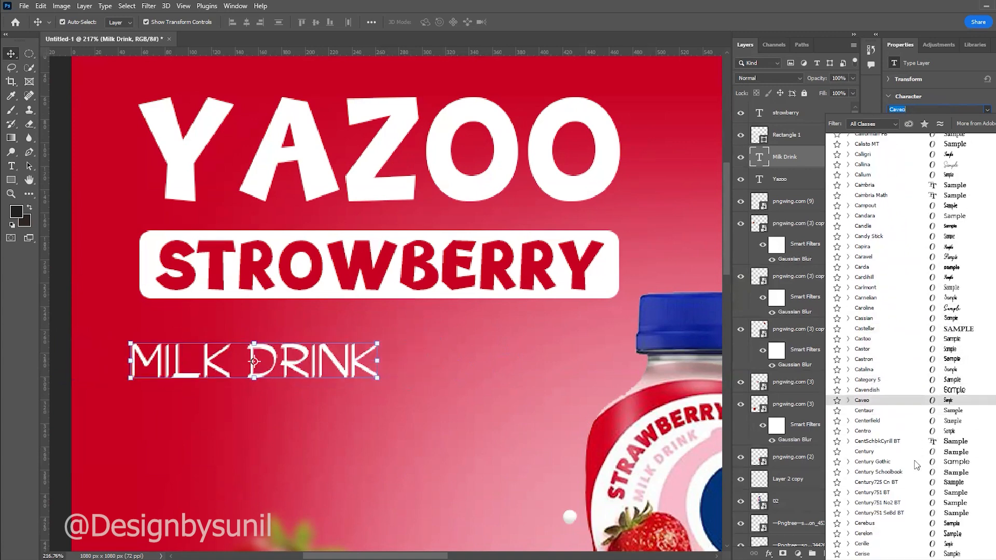
scroll(917, 465, down, 2)
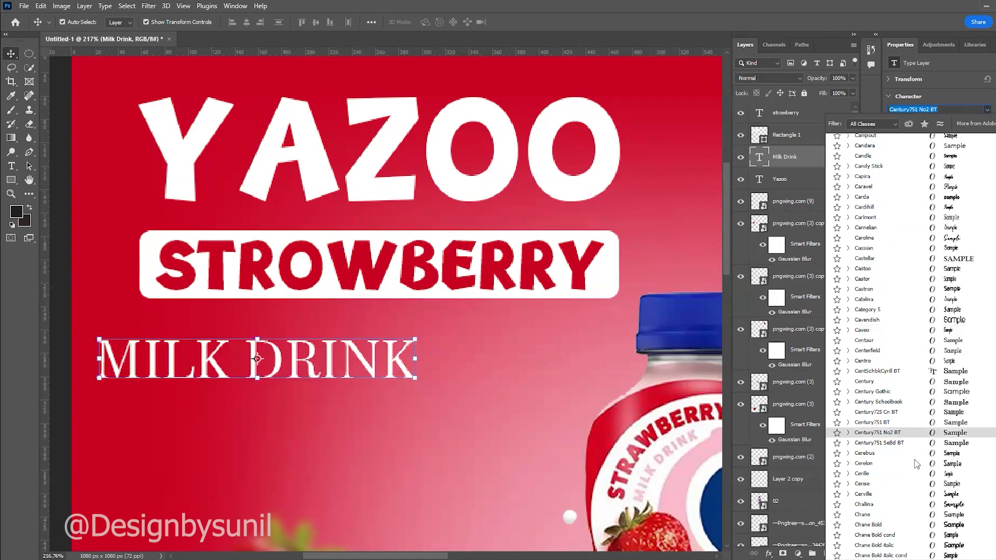
click(884, 484)
Scale the MILK DRINK text to 22.94 pt just below the rectangle and widen its letter tracking.
scroll(441, 370, down, 3)
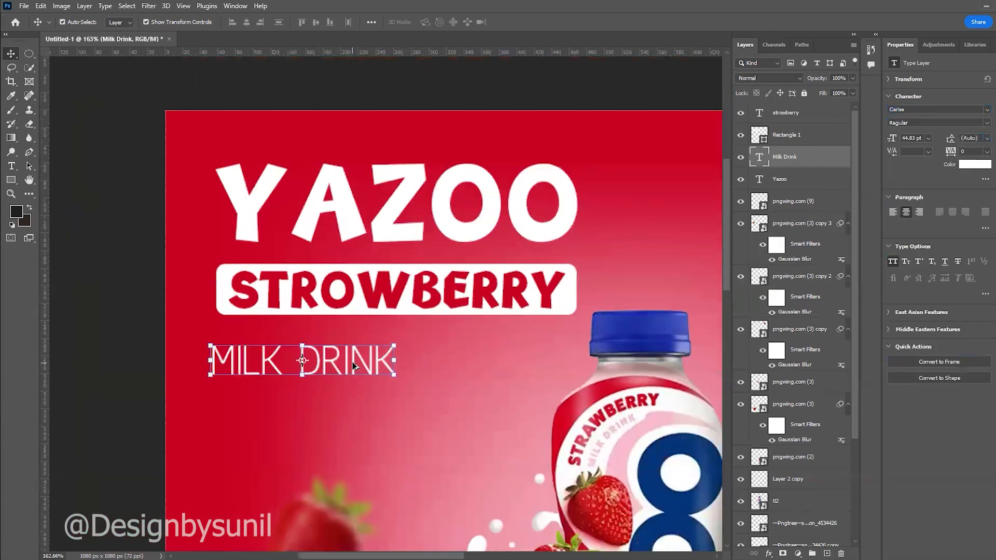
scroll(353, 368, up, 3)
click(406, 381)
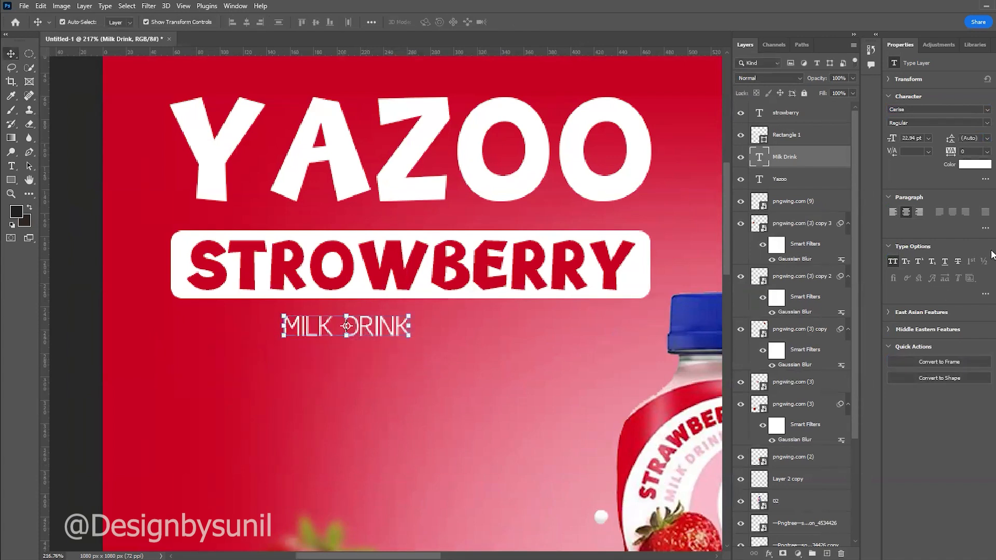
drag(950, 152, 969, 152)
click(363, 357)
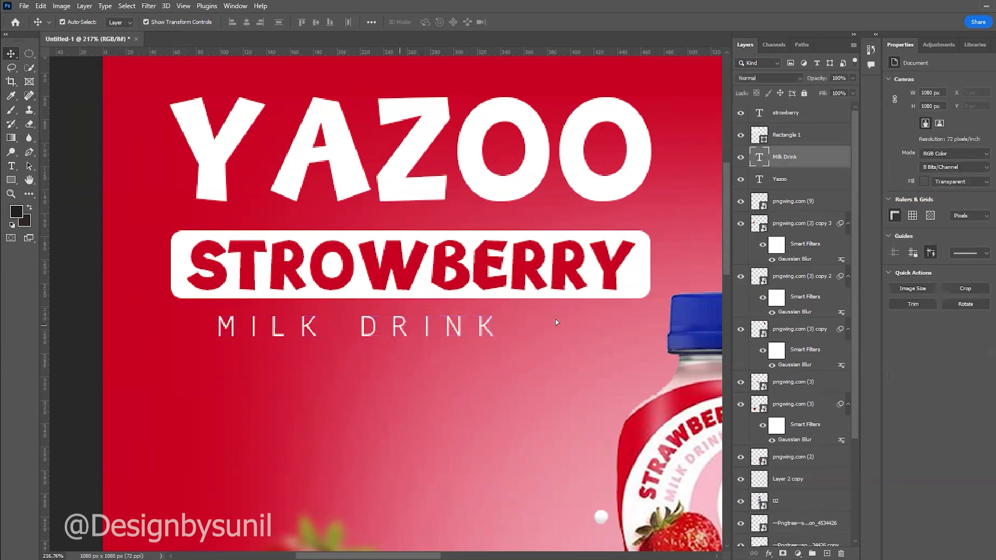
Move the MILK DRINK line so its end lines up with the white rectangle's right edge.
drag(270, 326, 425, 326)
scroll(431, 325, down, 5)
click(122, 389)
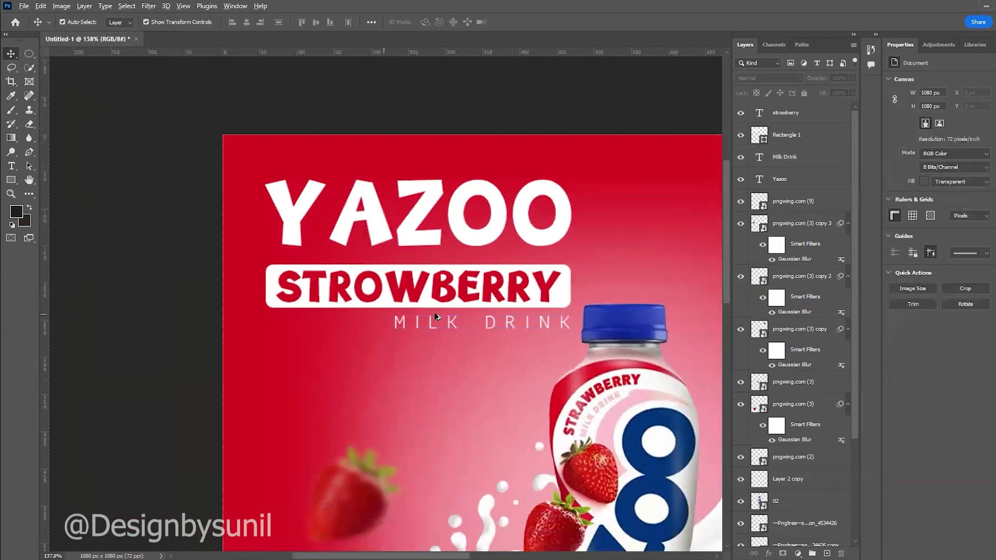
Place the pngwing.com (3) strawberry image over the first O of YAZOO, scaled to 8.74%.
scroll(436, 317, down, 2)
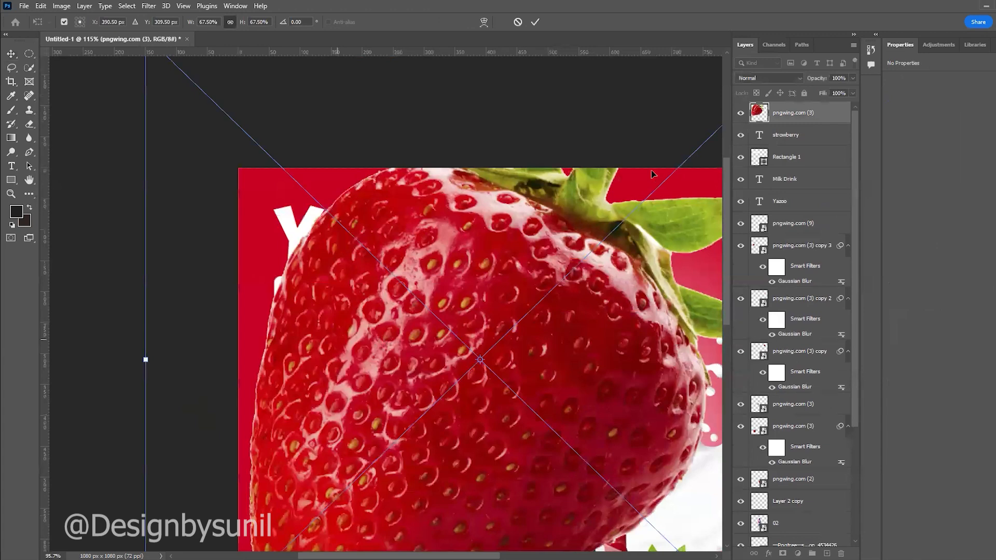
scroll(357, 253, down, 3)
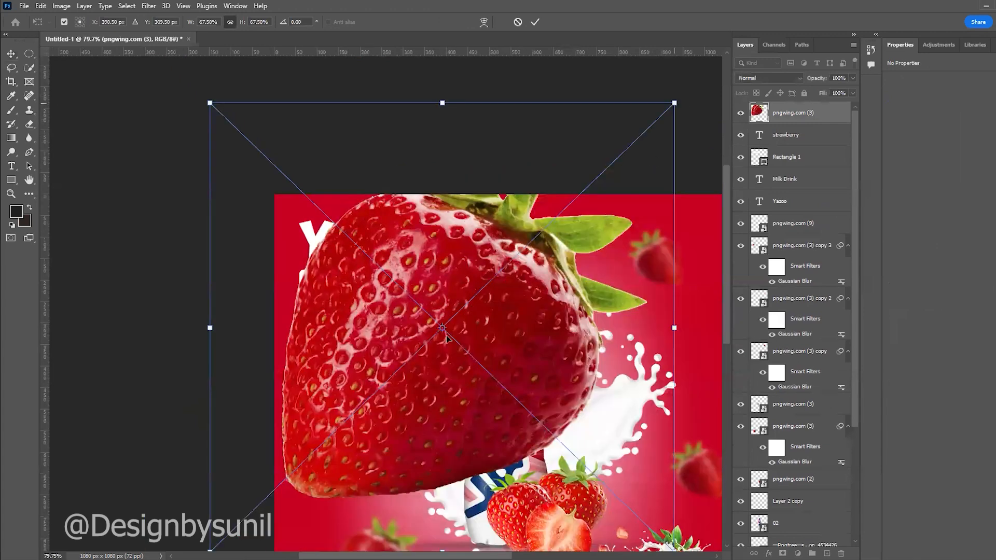
scroll(426, 235, up, 4)
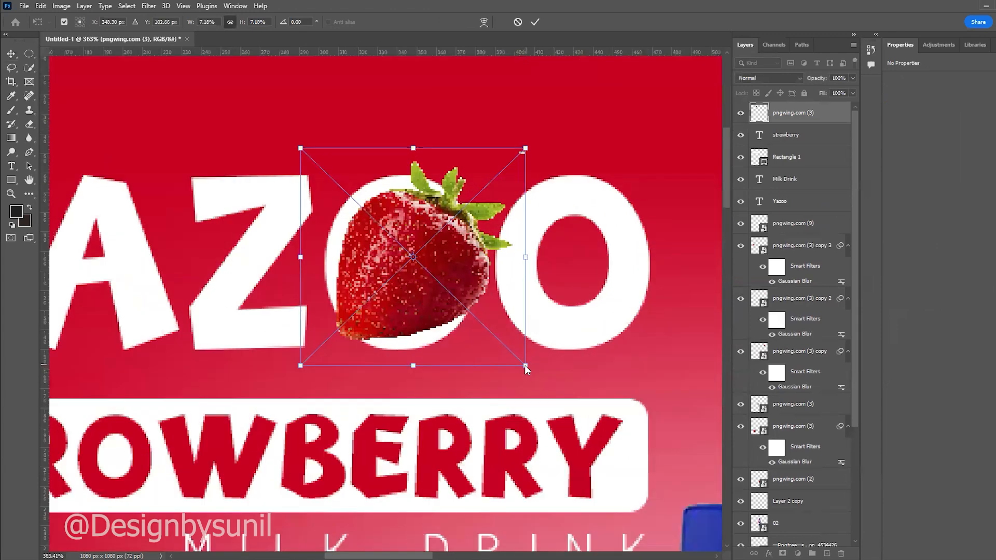
drag(543, 380, 453, 330)
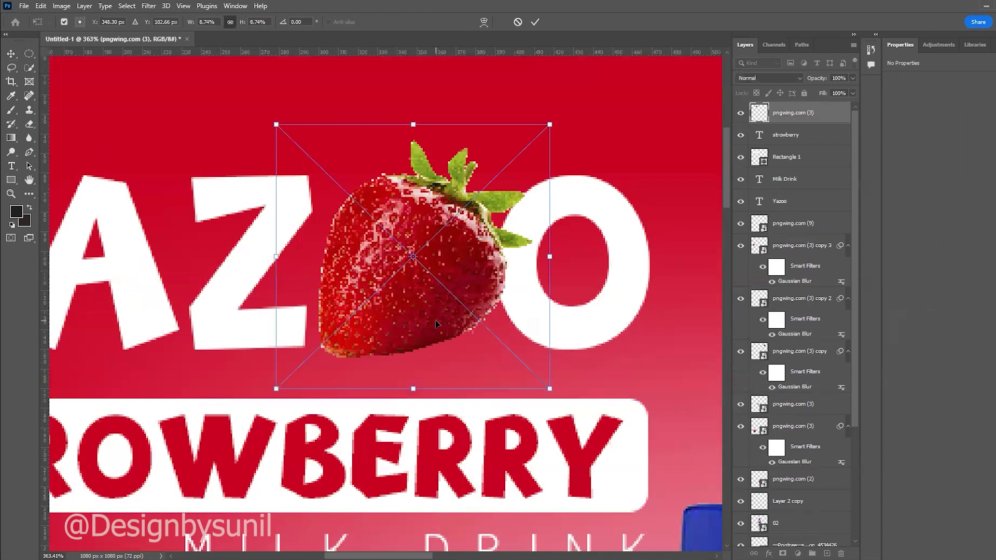
key(Return)
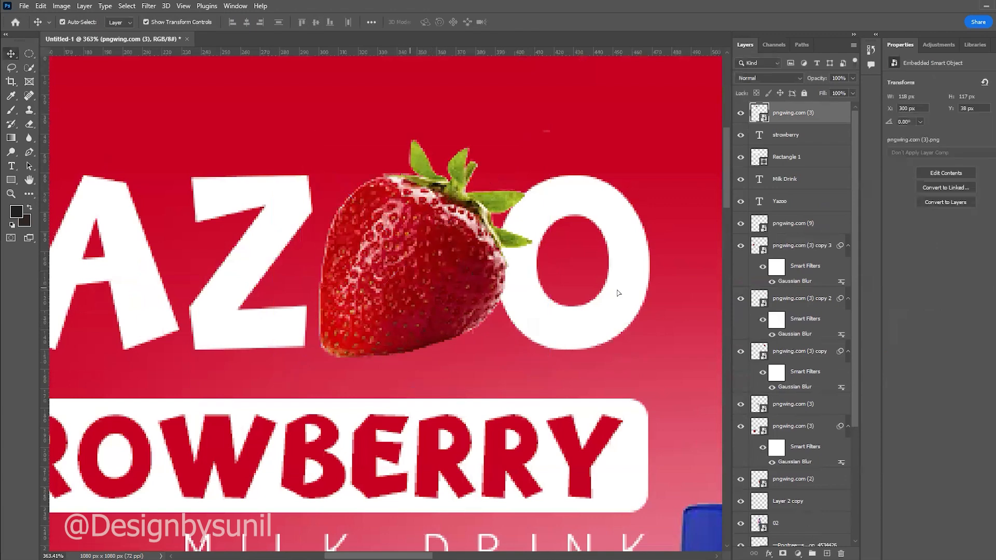
Duplicate the small strawberry and place the copy over the second O of YAZOO.
drag(410, 288, 611, 288)
scroll(554, 287, down, 6)
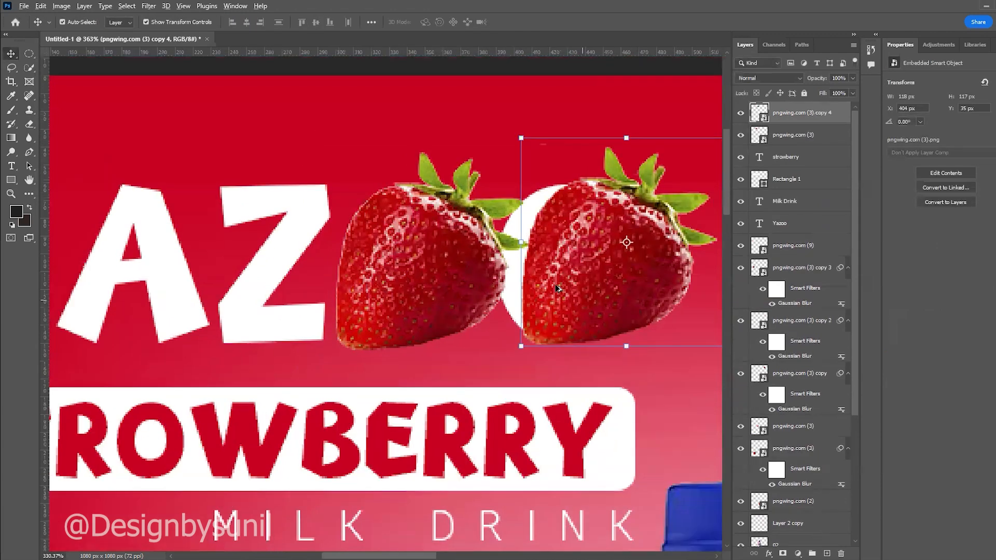
click(167, 380)
scroll(588, 284, up, 1)
scroll(588, 284, up, 3)
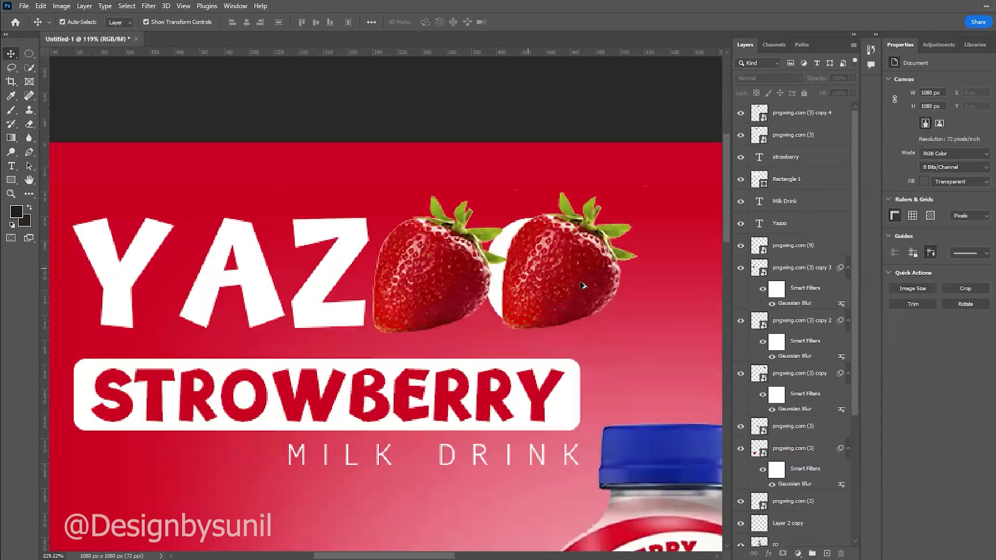
Undo the strawberry copy over the second O of YAZOO and scale the remaining strawberry to 5% inside the first O.
click(570, 281)
key(ctrl+z)
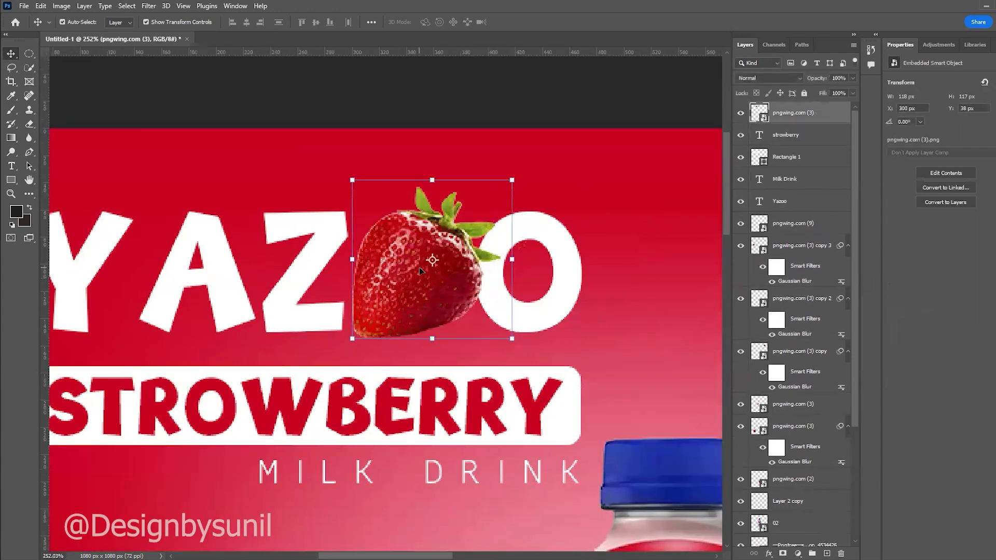
click(512, 339)
drag(487, 318, 448, 315)
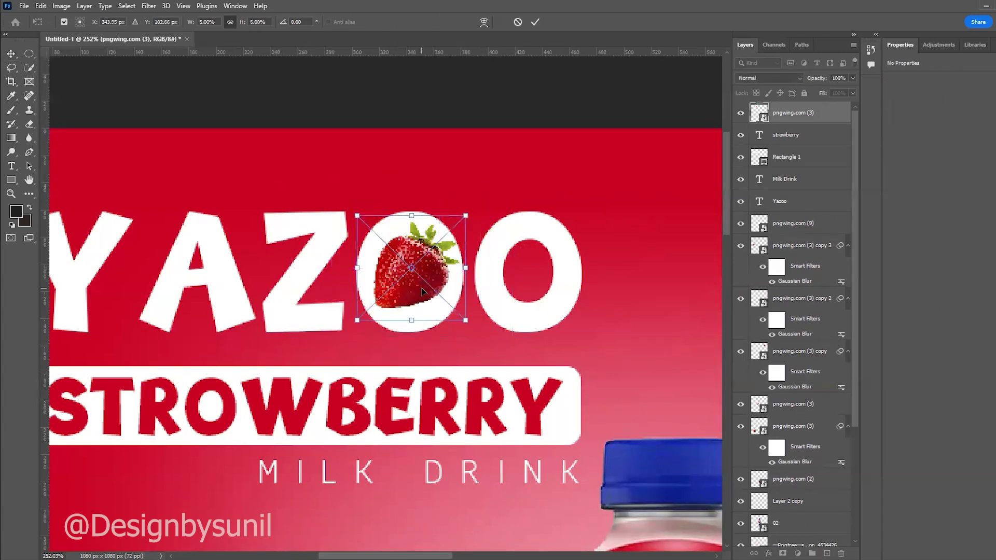
key(Return)
drag(411, 286, 411, 286)
Duplicate the small strawberry from the first O and place the copy inside the second O of YAZOO.
drag(518, 283, 533, 286)
click(619, 337)
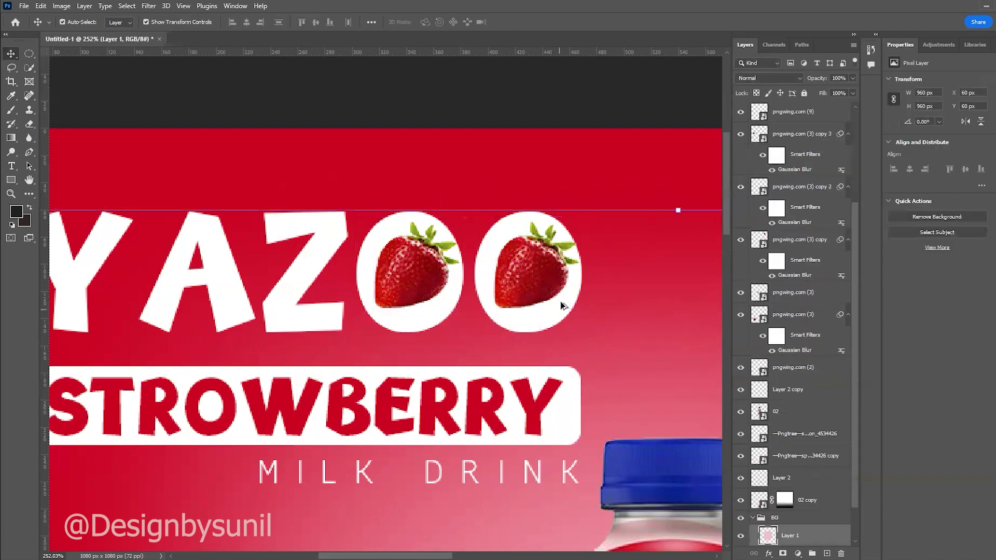
scroll(563, 305, down, 5)
click(503, 151)
scroll(393, 244, down, 1)
scroll(393, 244, down, 6)
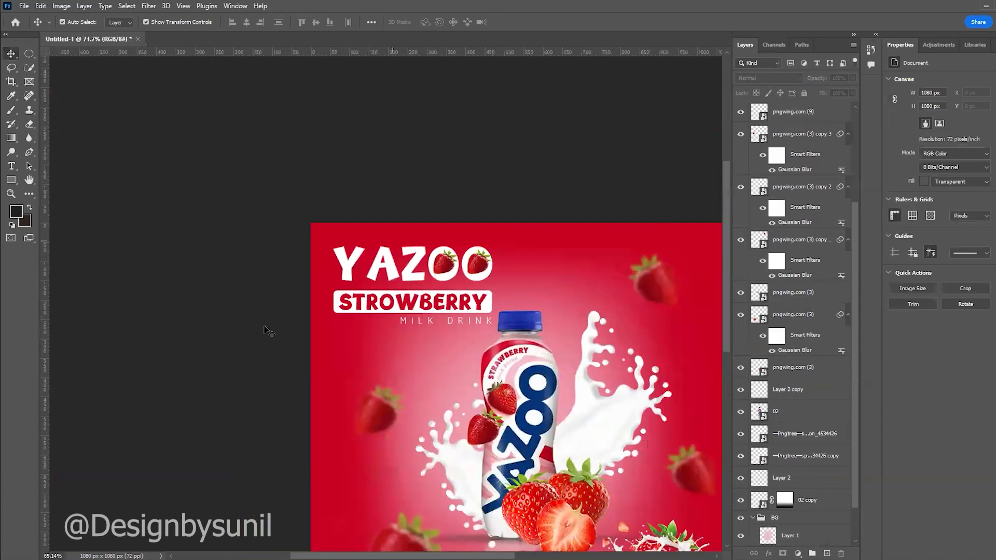
Move the sharp strawberry at the bottle's left edge slightly lower, away from the strawberry on the label.
scroll(486, 372, up, 3)
scroll(487, 371, up, 2)
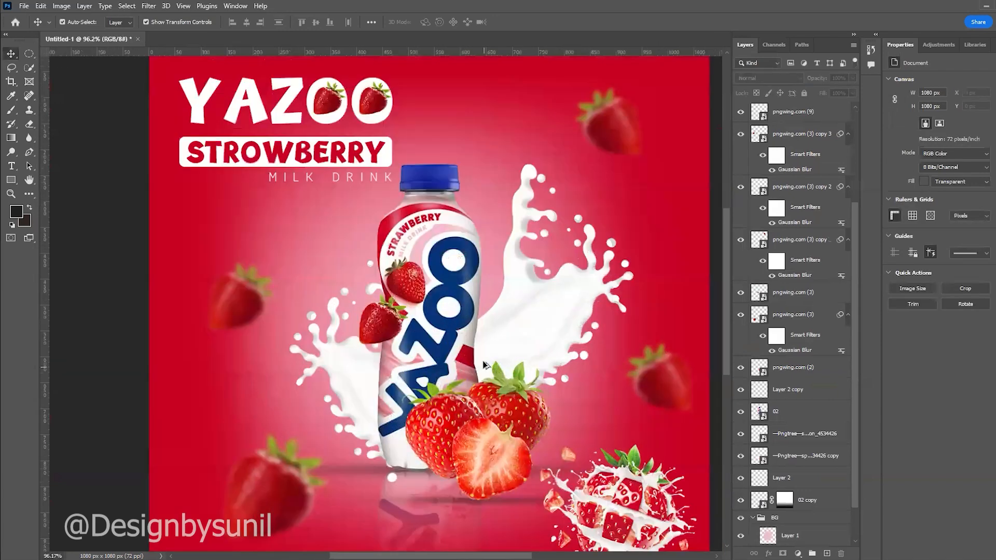
scroll(487, 372, down, 1)
scroll(457, 374, up, 3)
click(415, 335)
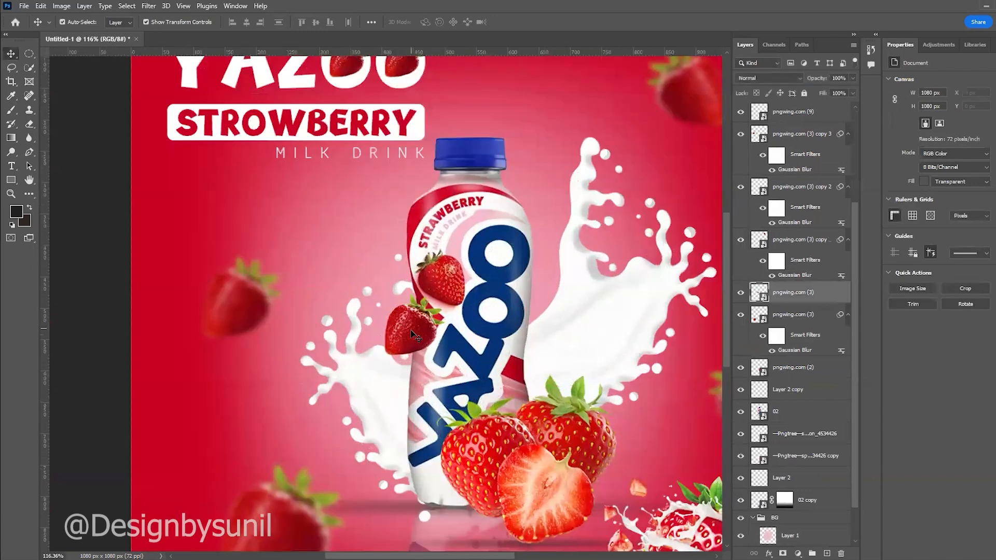
click(106, 379)
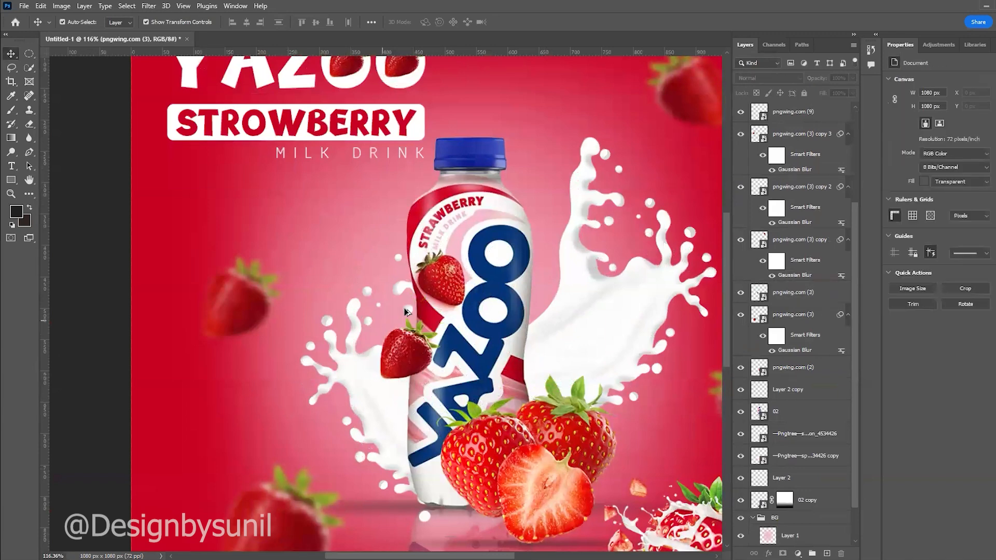
scroll(226, 324, down, 4)
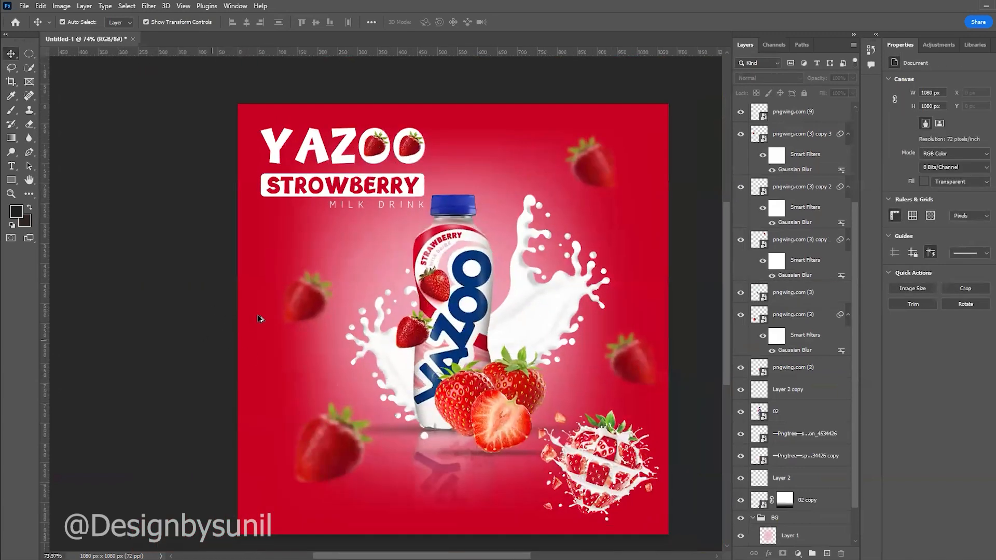
scroll(255, 323, down, 2)
scroll(518, 354, up, 1)
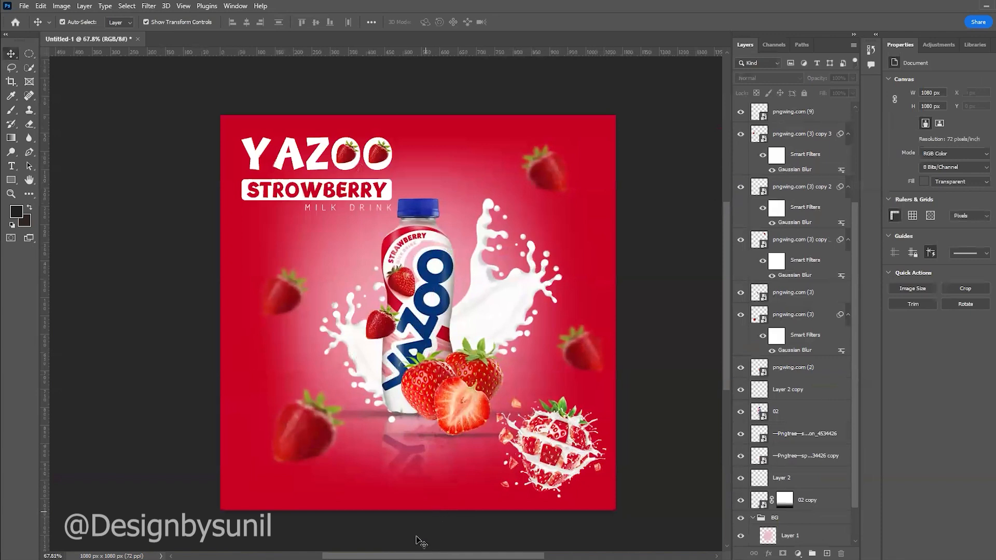